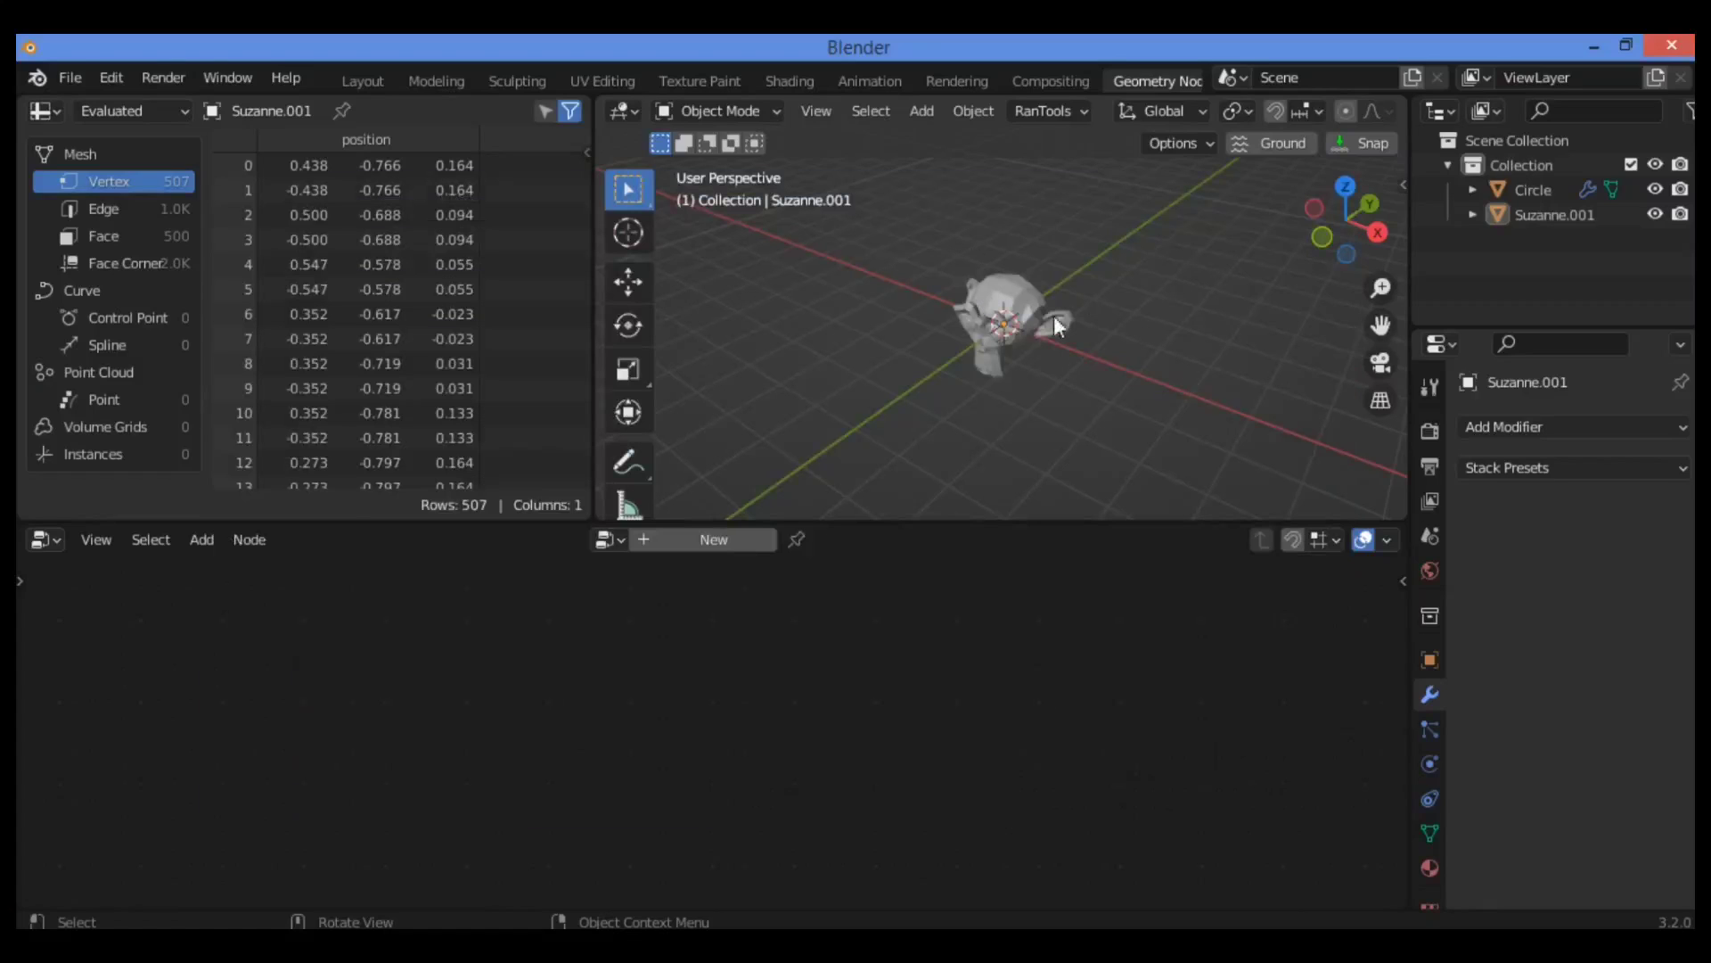
Step: Create a new geometry node tree on Suzanne.001 and spread its Group Input and Group Output nodes apart
{"action": "left_click", "coordinate": [1009, 287]}
{"action": "left_click", "coordinate": [1127, 272]}
{"action": "left_click", "coordinate": [693, 538]}
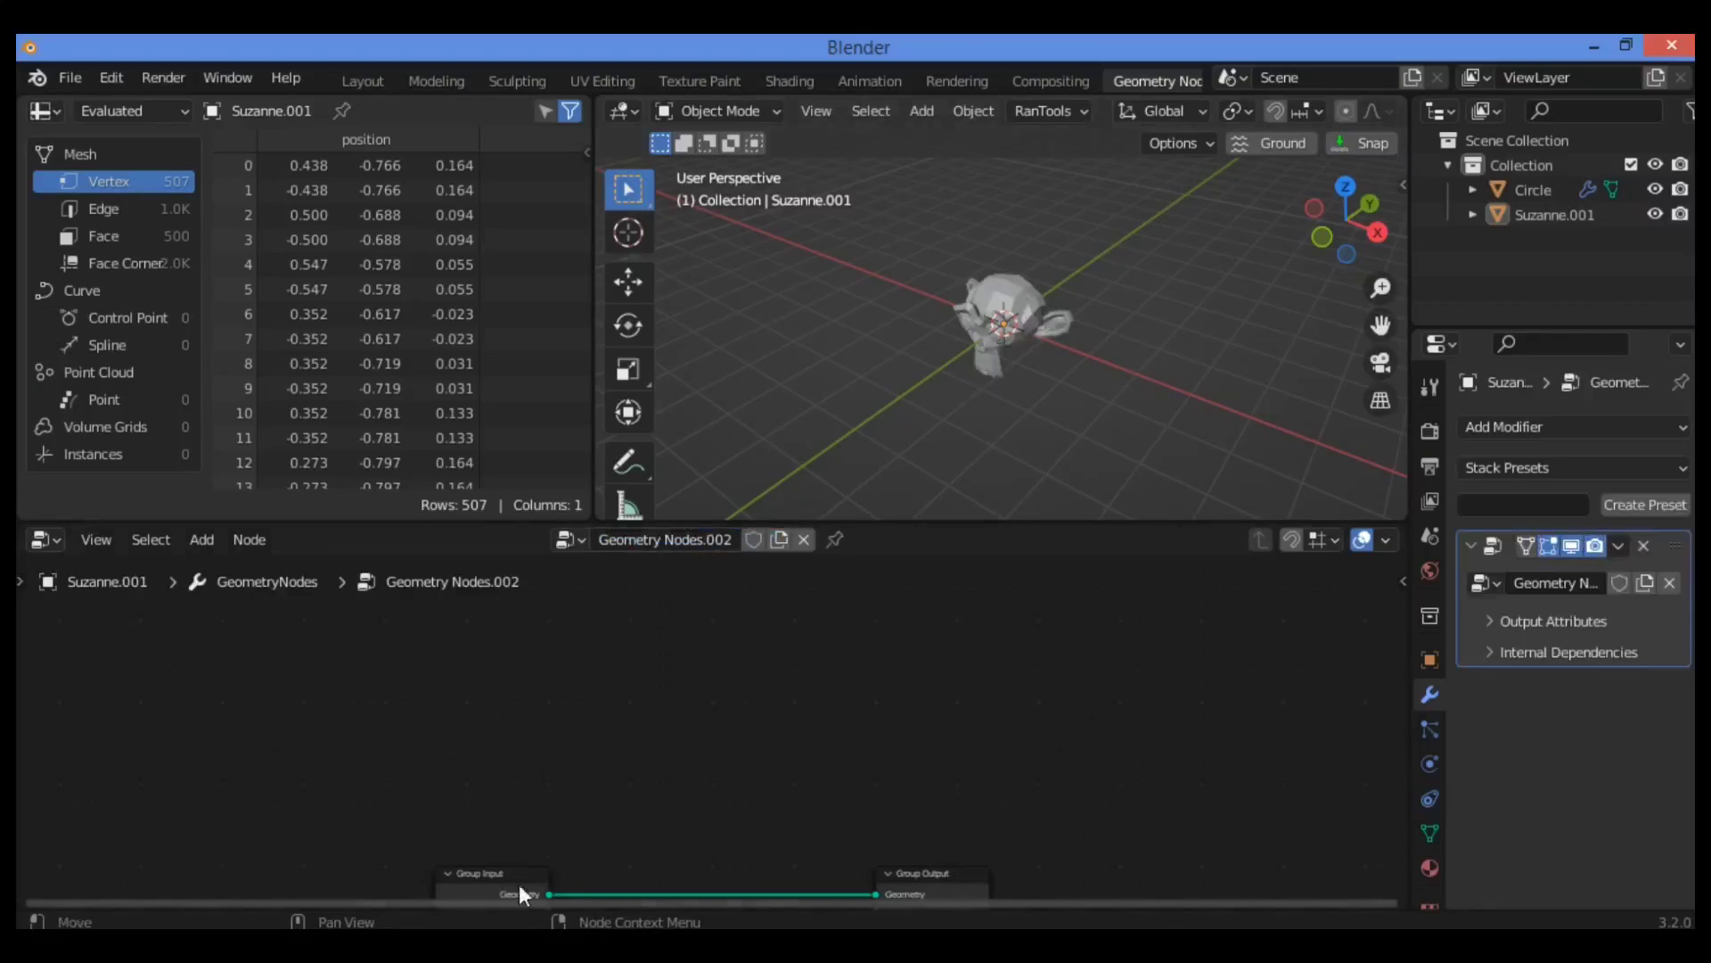
{"action": "mouse_move", "coordinate": [497, 862]}
{"action": "left_mouse_down"}
{"action": "mouse_move", "coordinate": [454, 738]}
{"action": "mouse_move", "coordinate": [502, 872]}
{"action": "mouse_move", "coordinate": [405, 687]}
{"action": "left_mouse_up"}
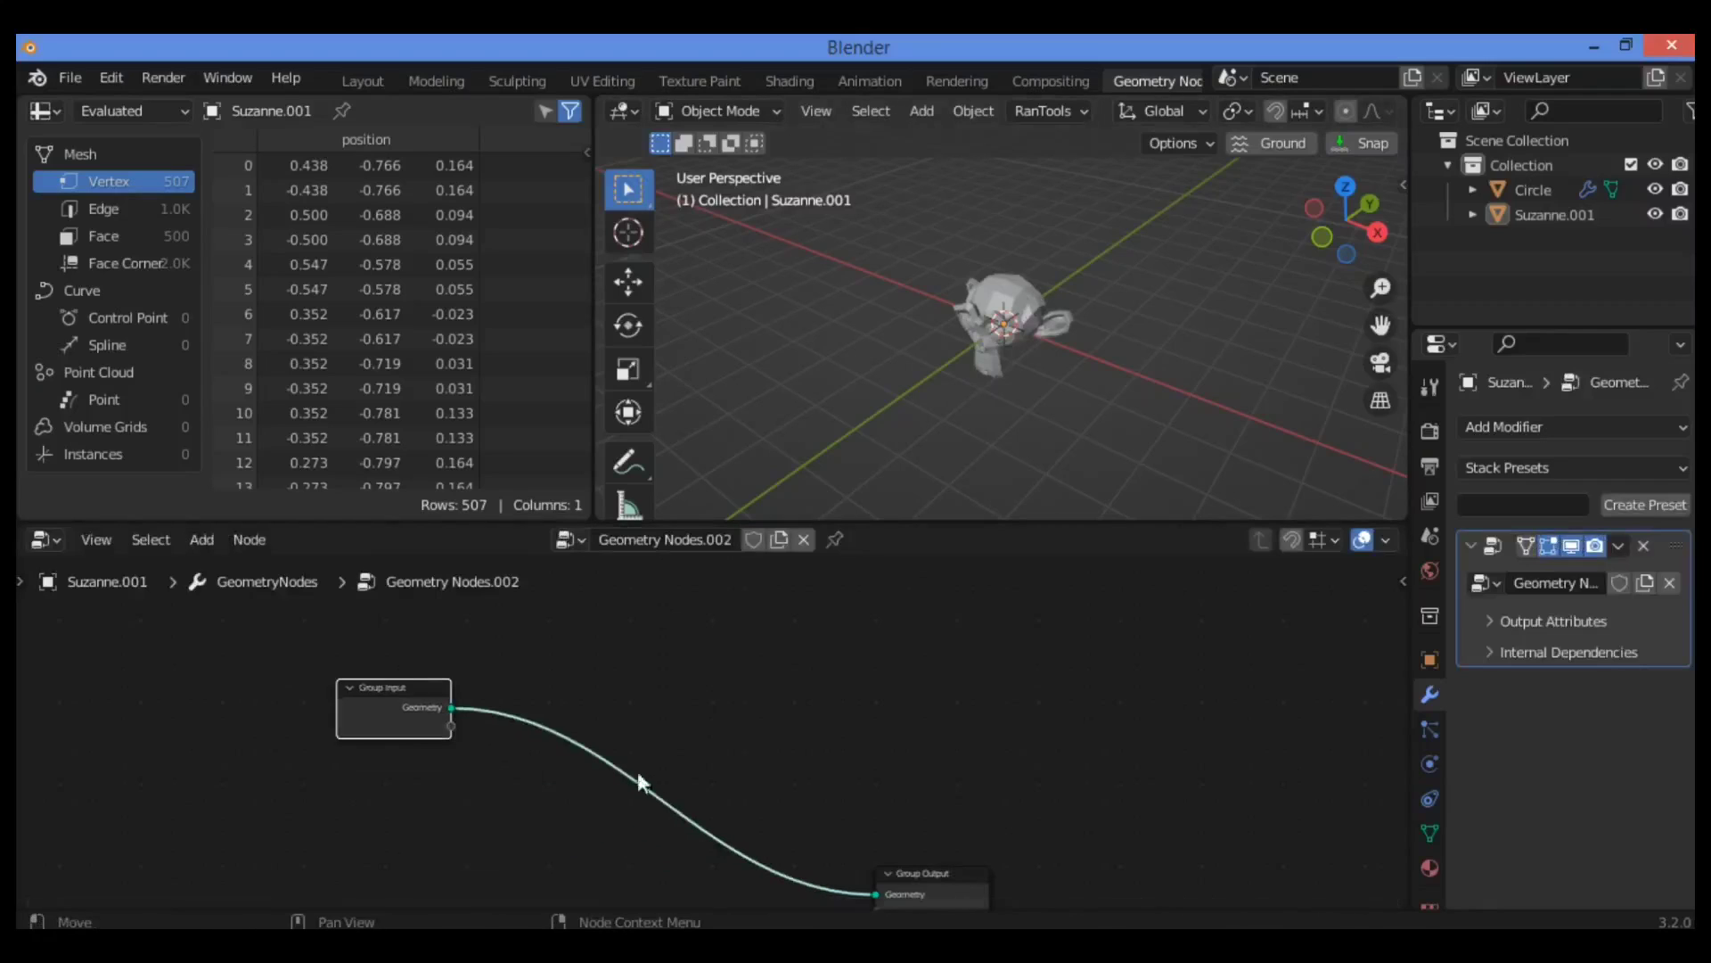
{"action": "left_click_drag", "start_coordinate": [945, 871], "coordinate": [1174, 676]}
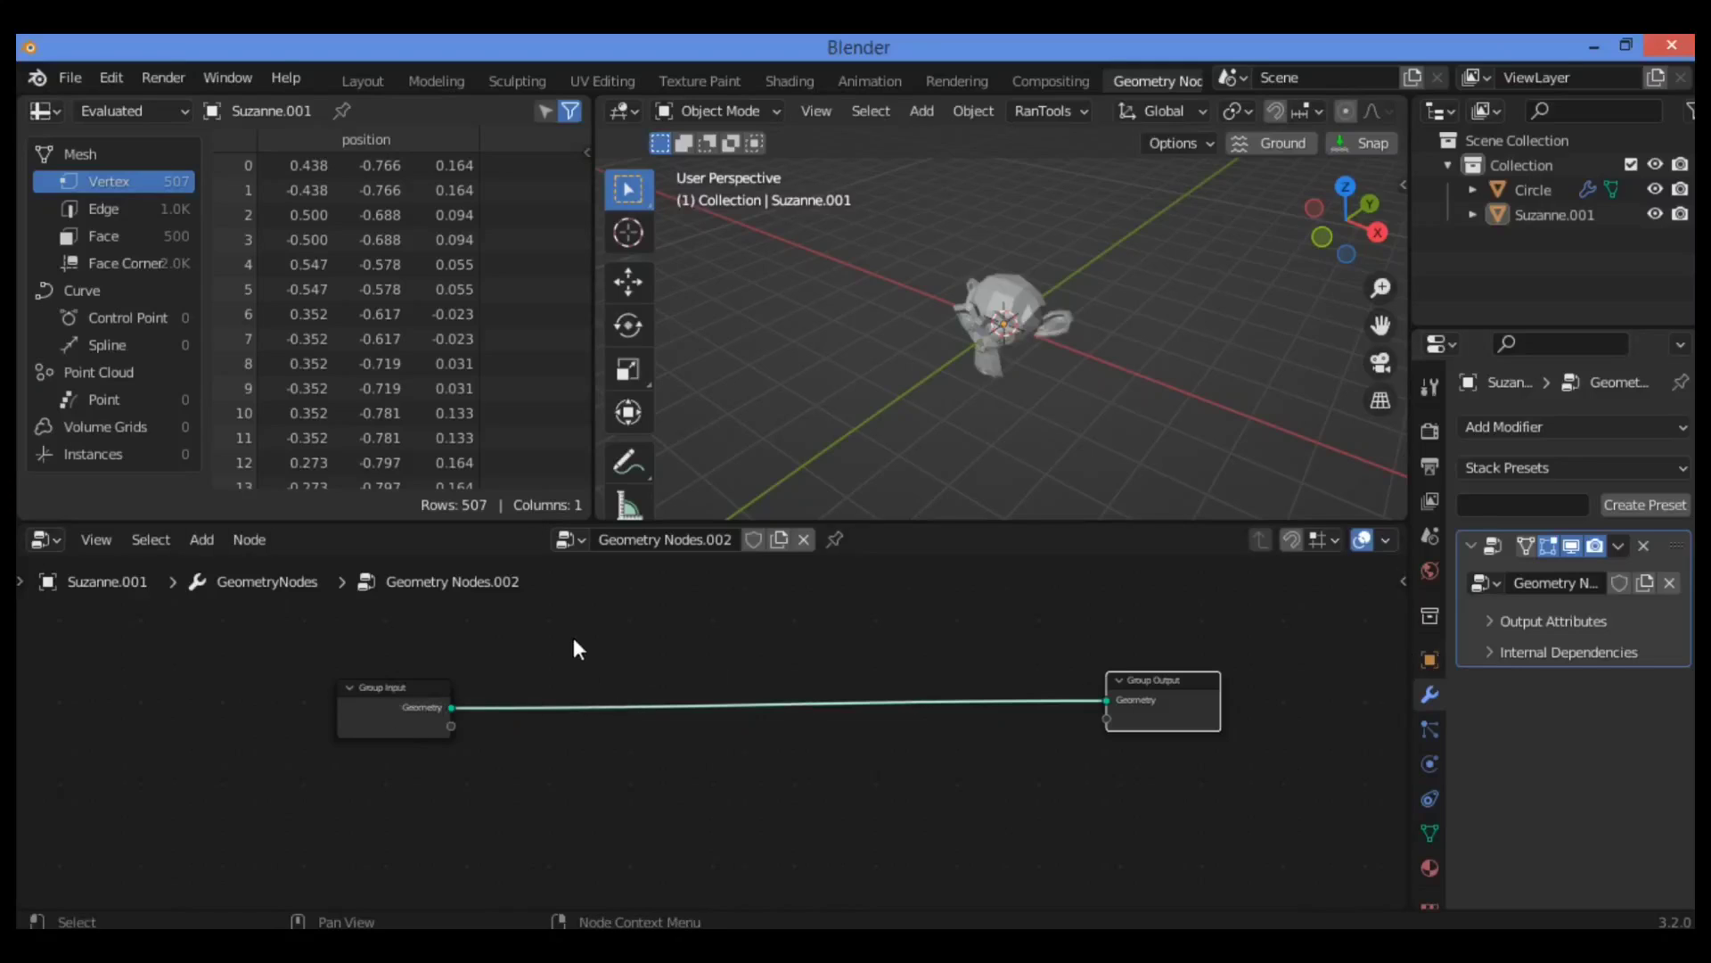
Step: Add a Mesh Circle node on the link so that its mesh feeds the Group Output
{"action": "key", "text": "shift+a"}
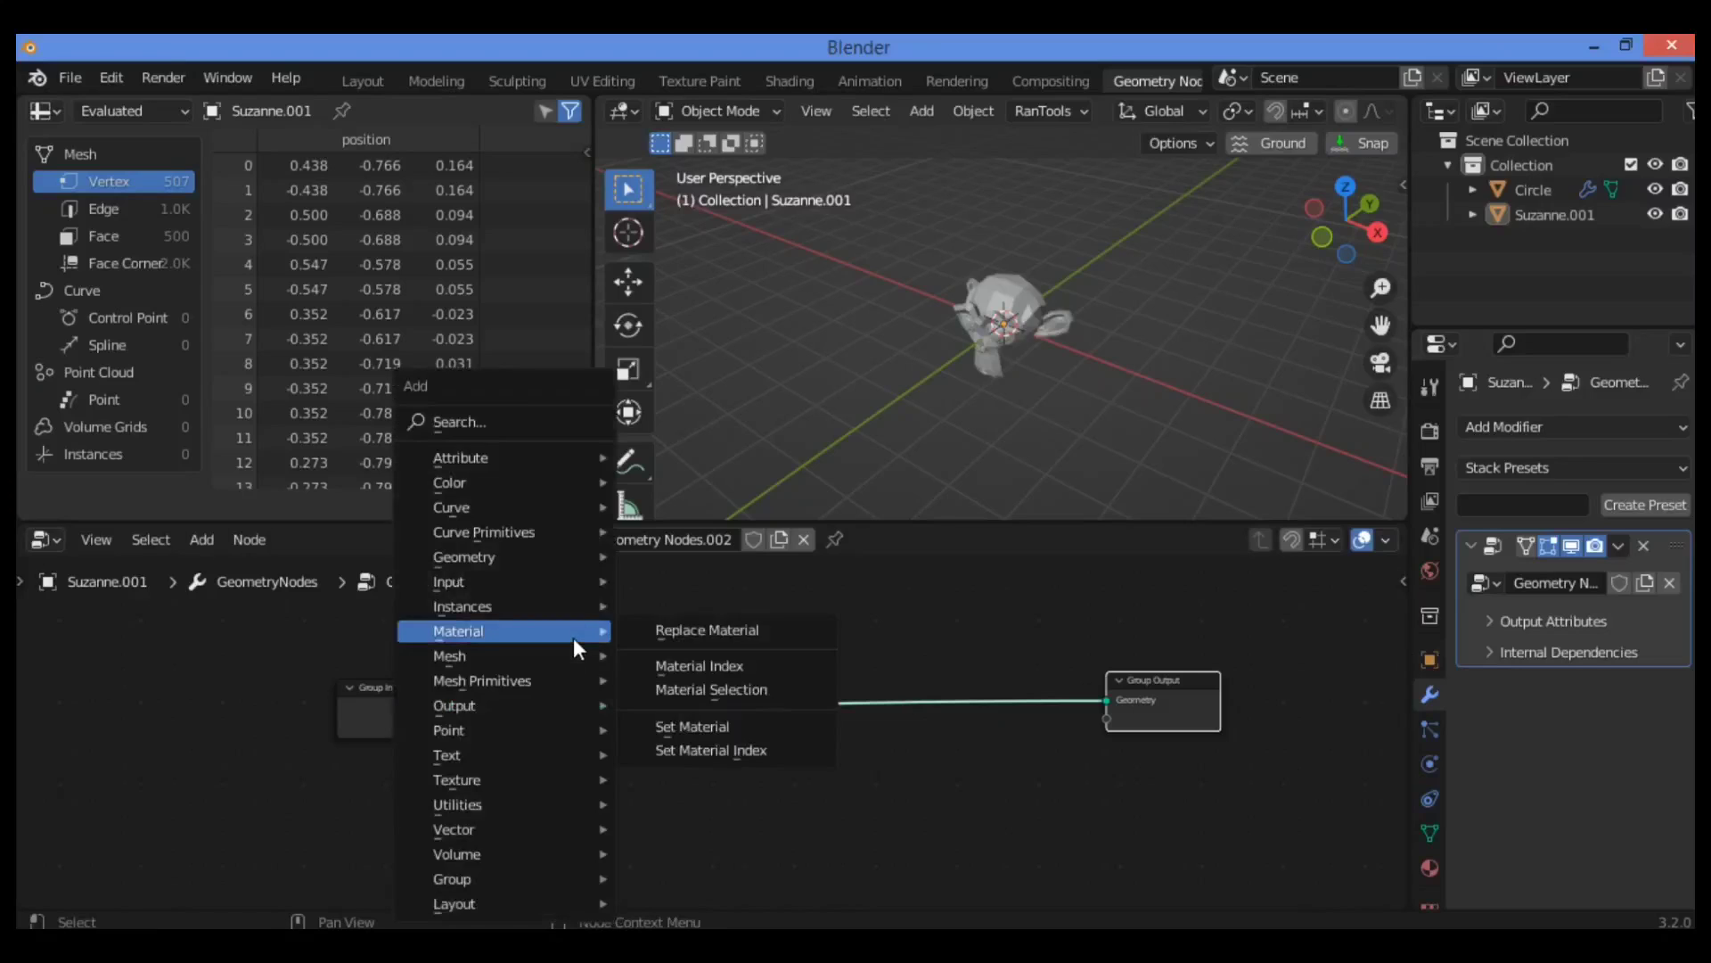
{"action": "left_click", "coordinate": [525, 417]}
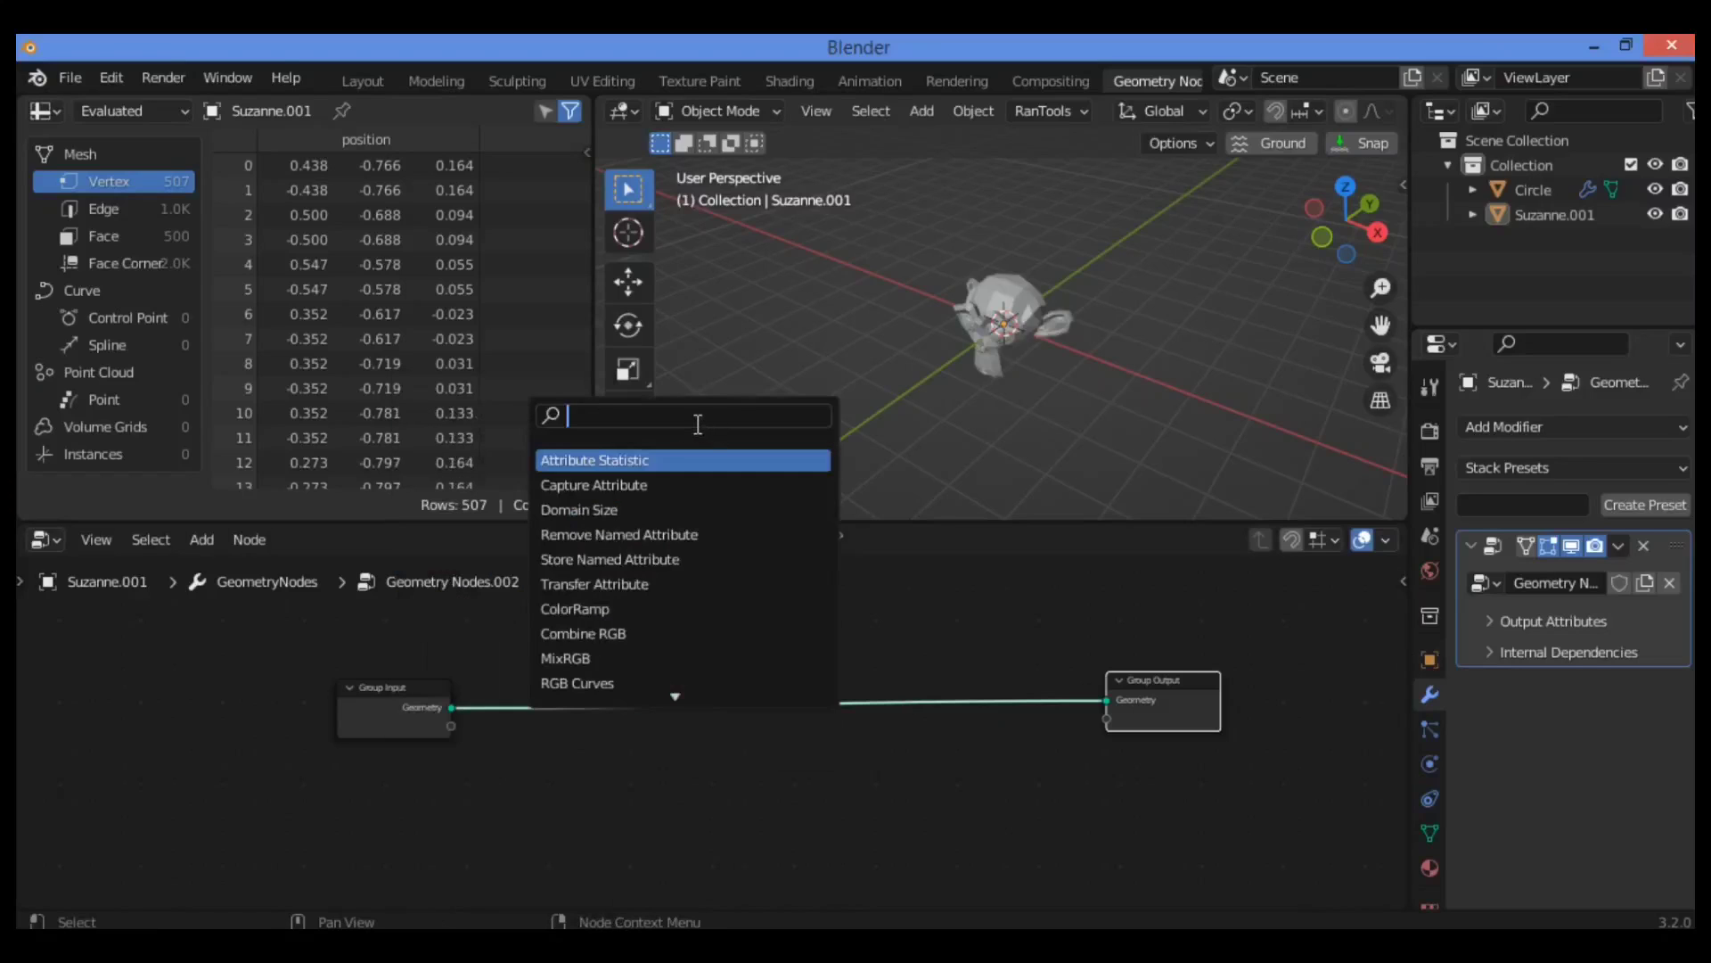
{"action": "type", "text": "mesh"}
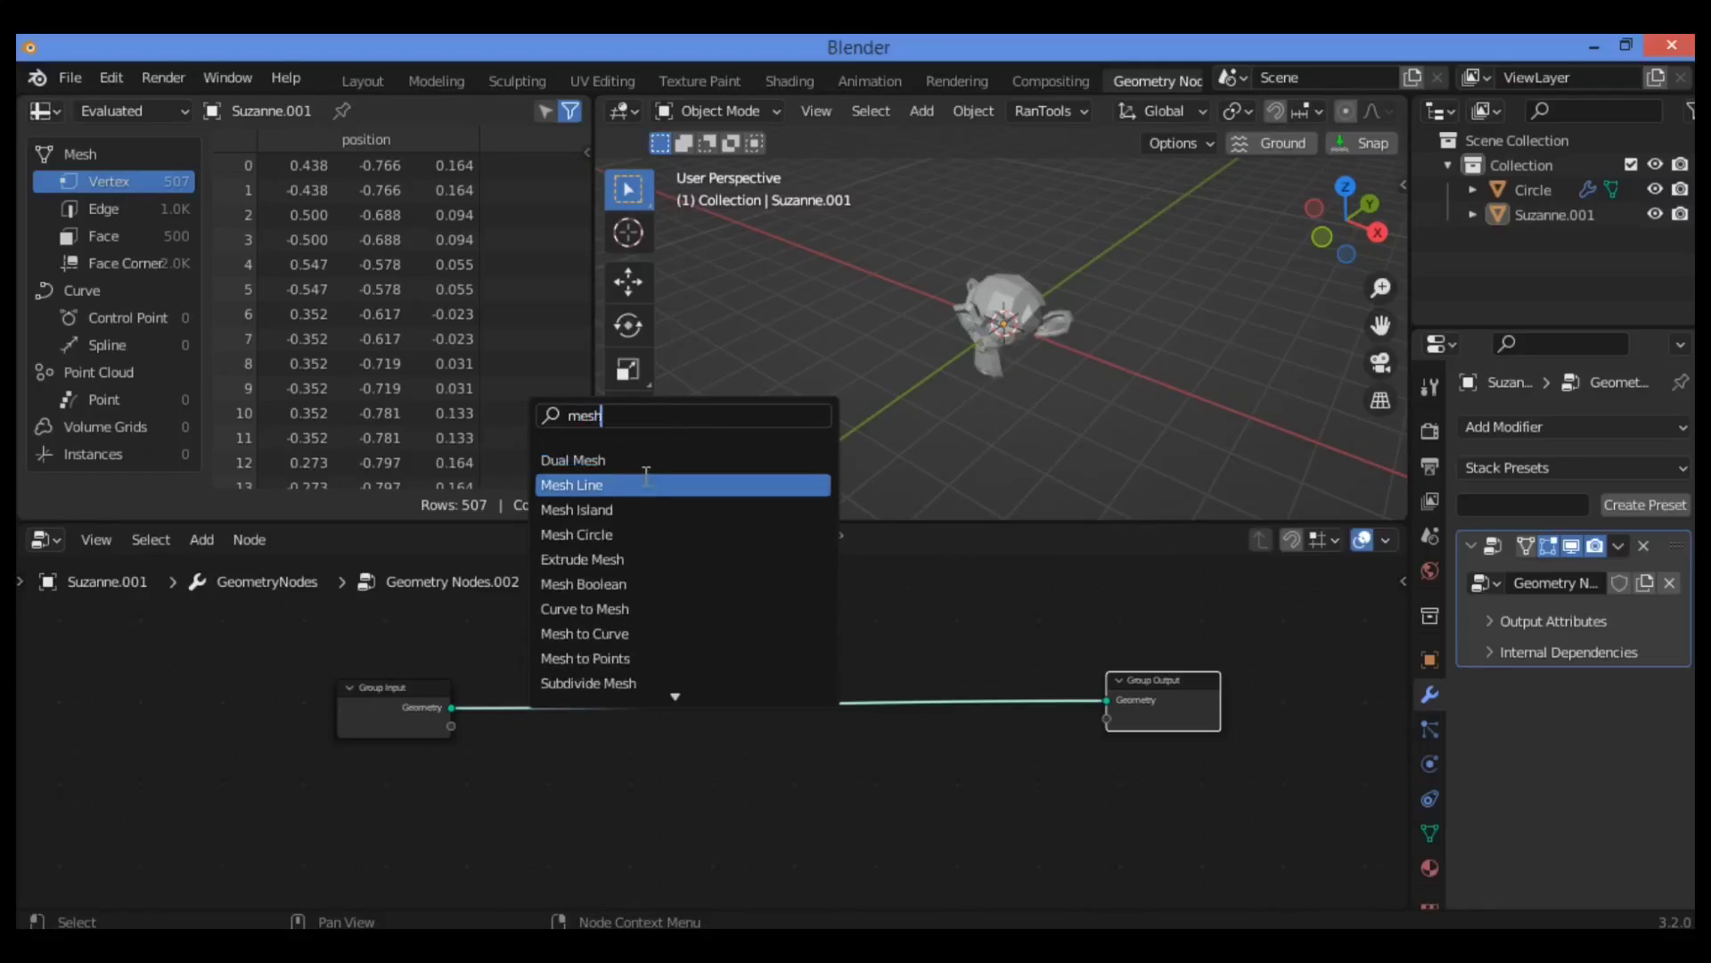
{"action": "left_click", "coordinate": [644, 534]}
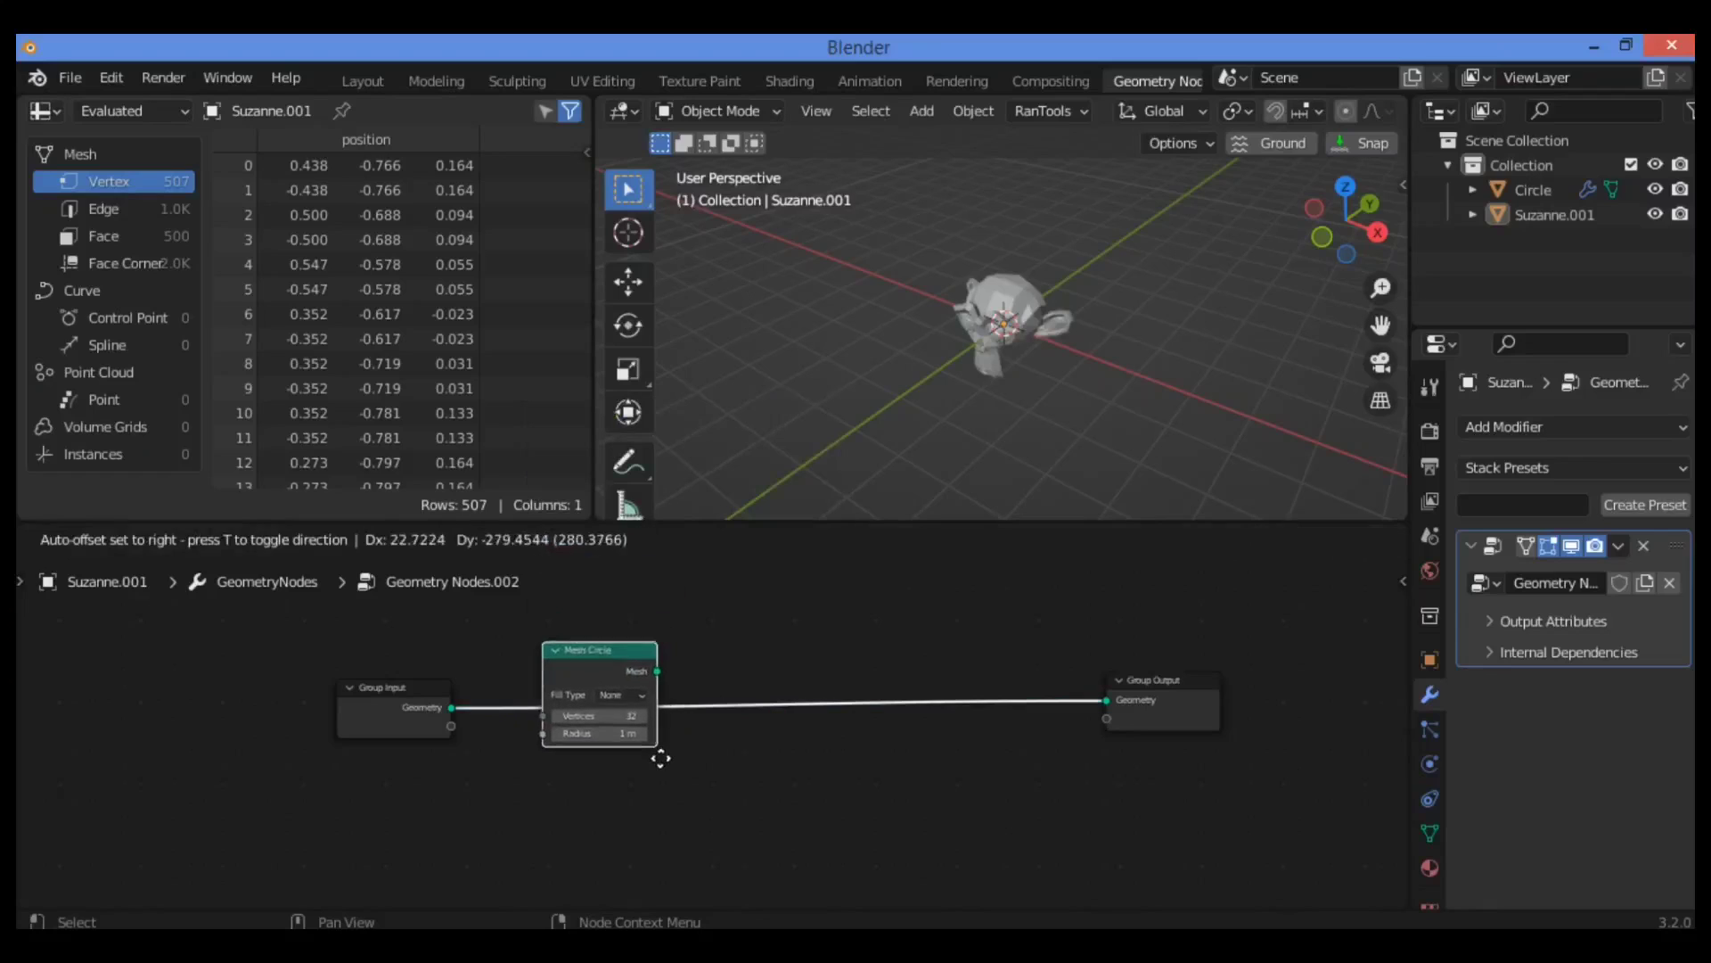
{"action": "left_click", "coordinate": [660, 758]}
{"action": "left_click_drag", "start_coordinate": [608, 654], "coordinate": [610, 632]}
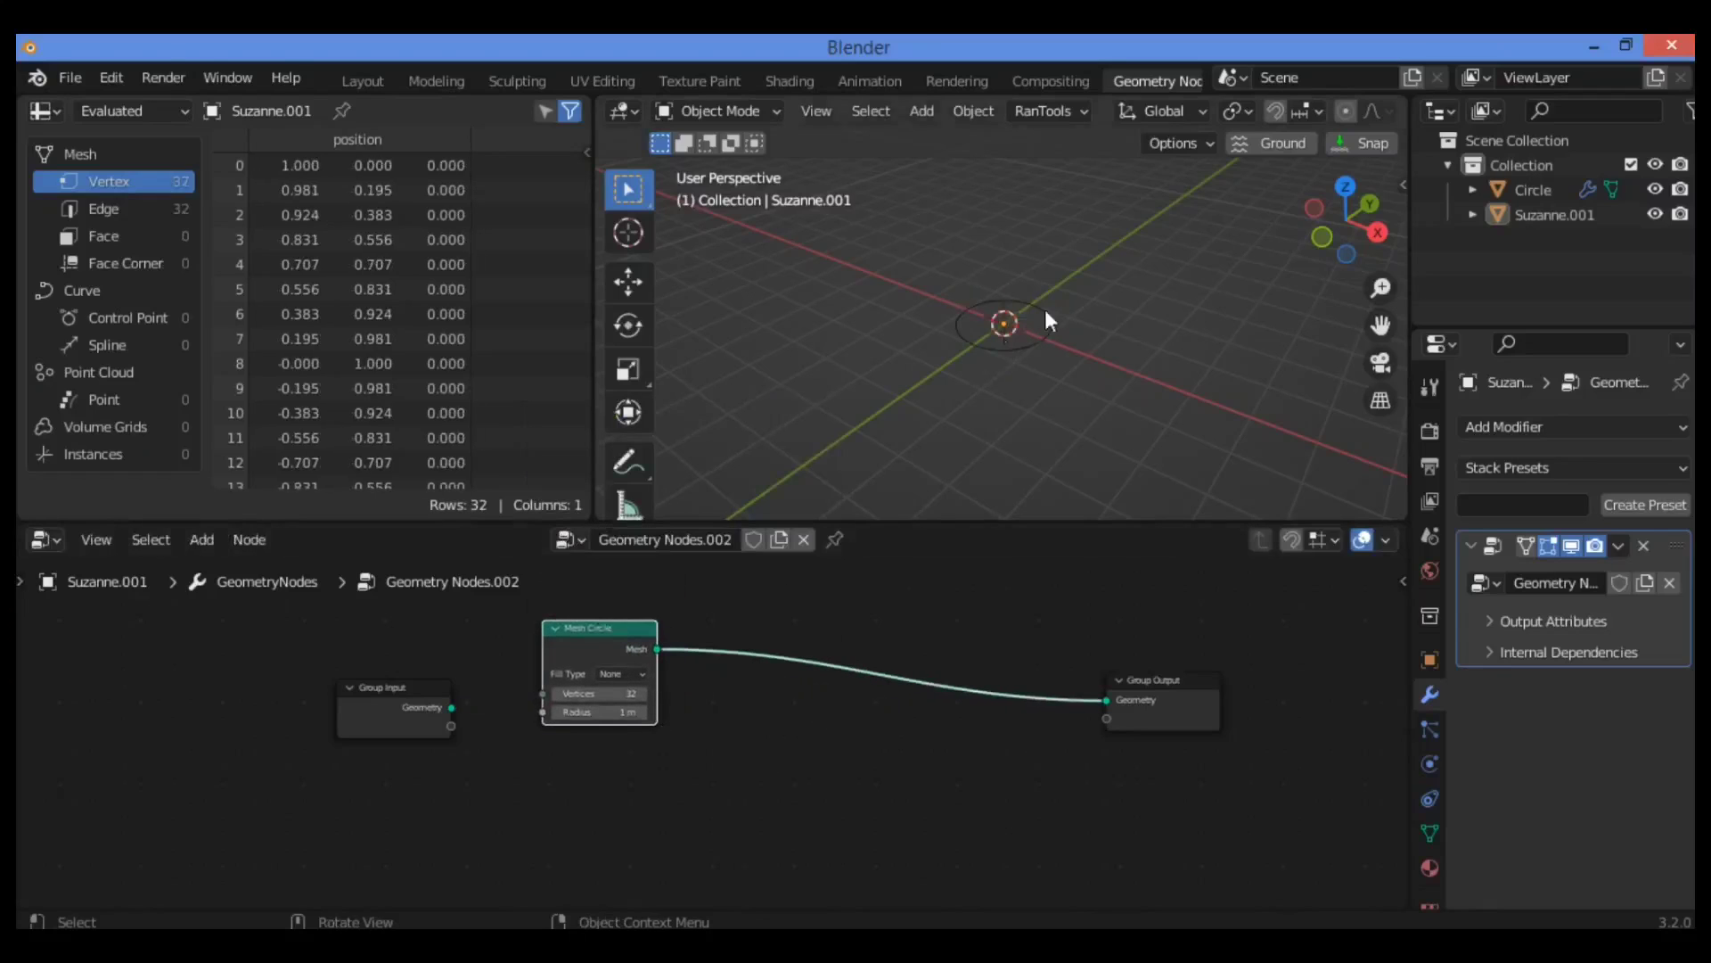
{"action": "left_click", "coordinate": [1045, 304]}
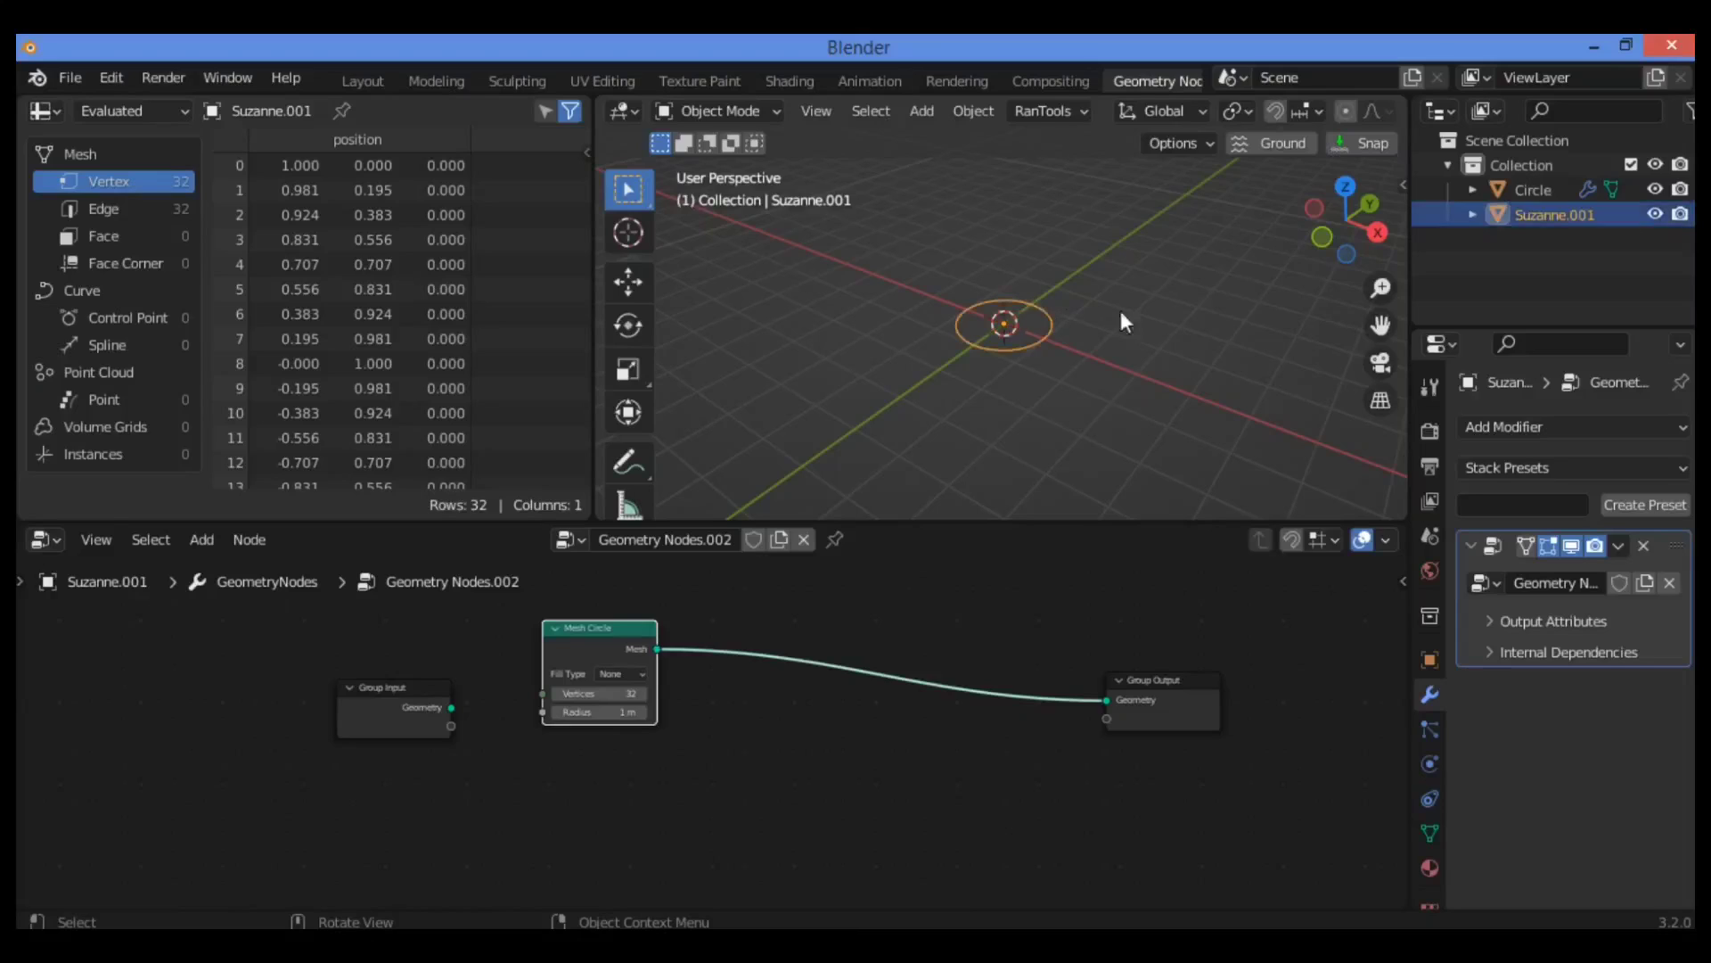
{"action": "left_click", "coordinate": [1156, 360]}
{"action": "left_click", "coordinate": [711, 745]}
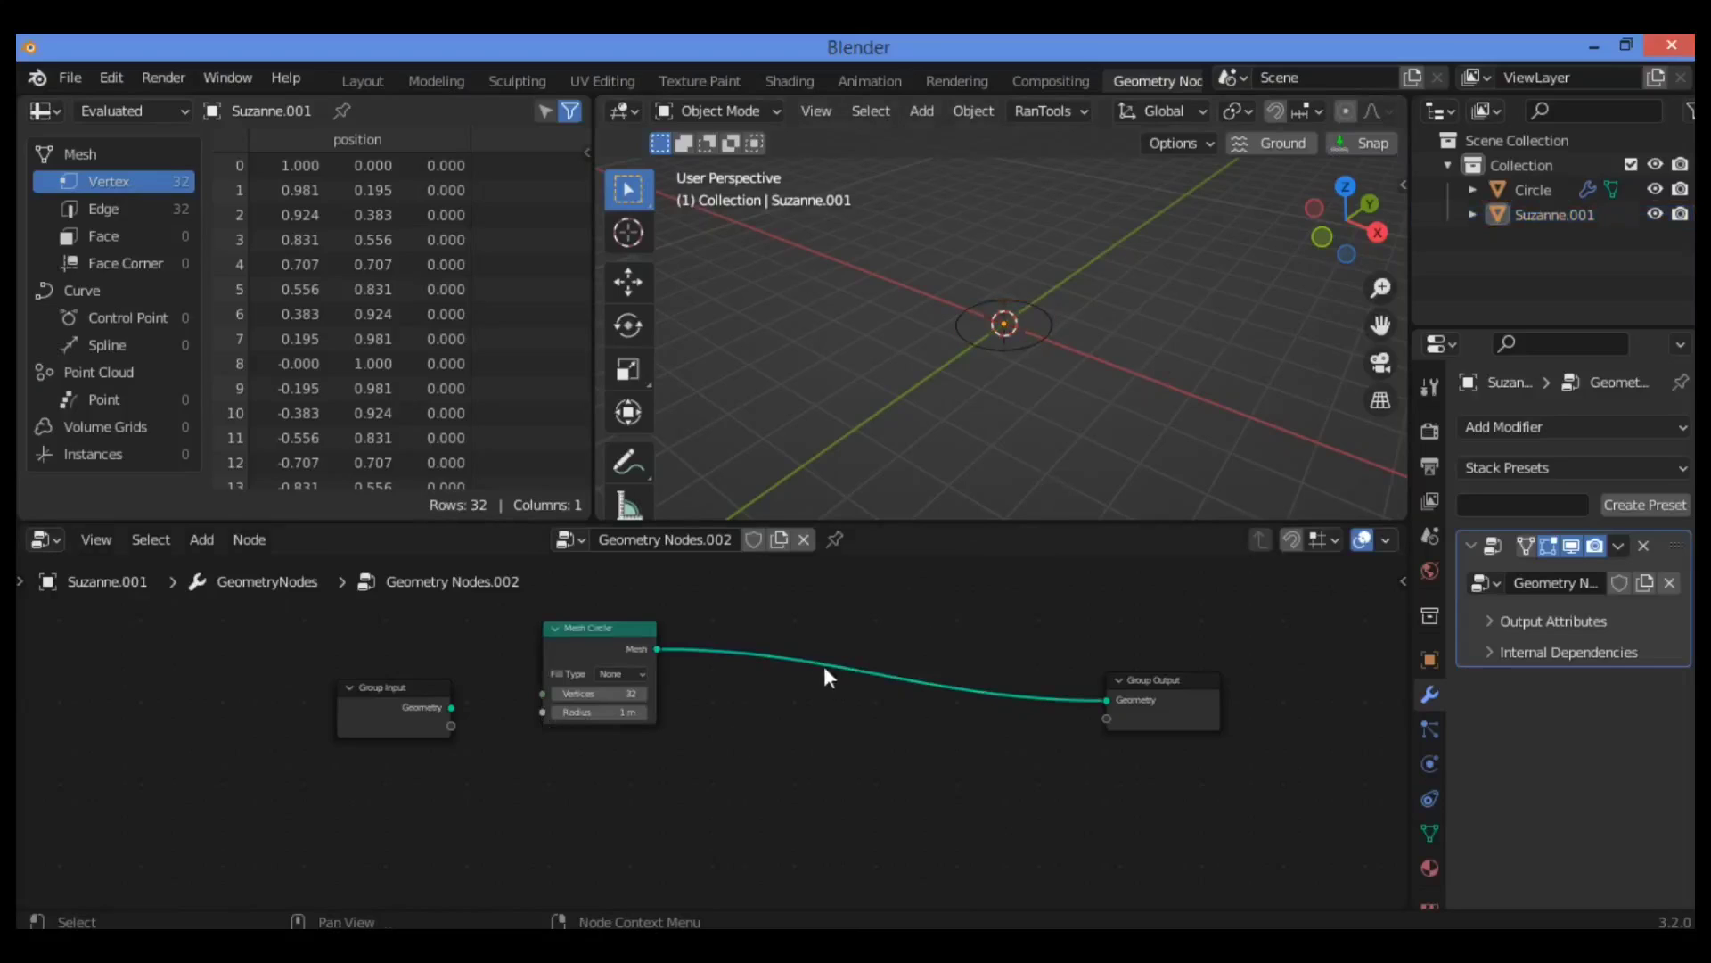
Step: Insert an Instance on Points node between the Mesh Circle and Group Output, and reposition the Mesh Circle node
{"action": "key", "text": "shift+a"}
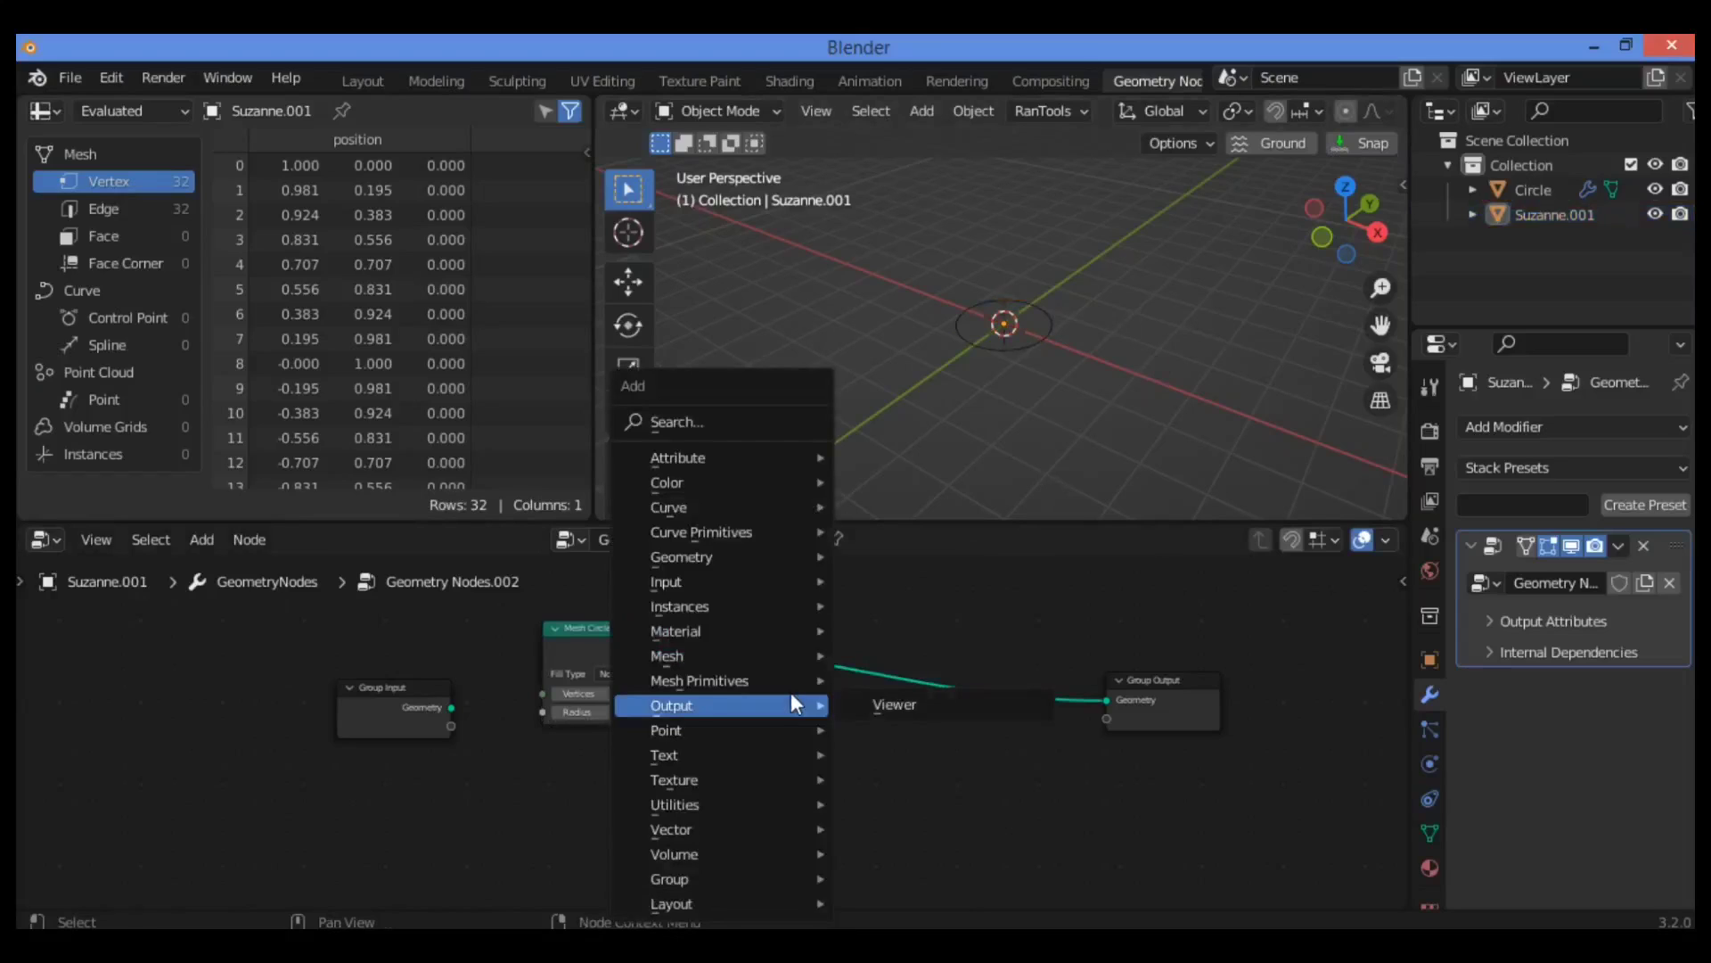
{"action": "left_click", "coordinate": [716, 429]}
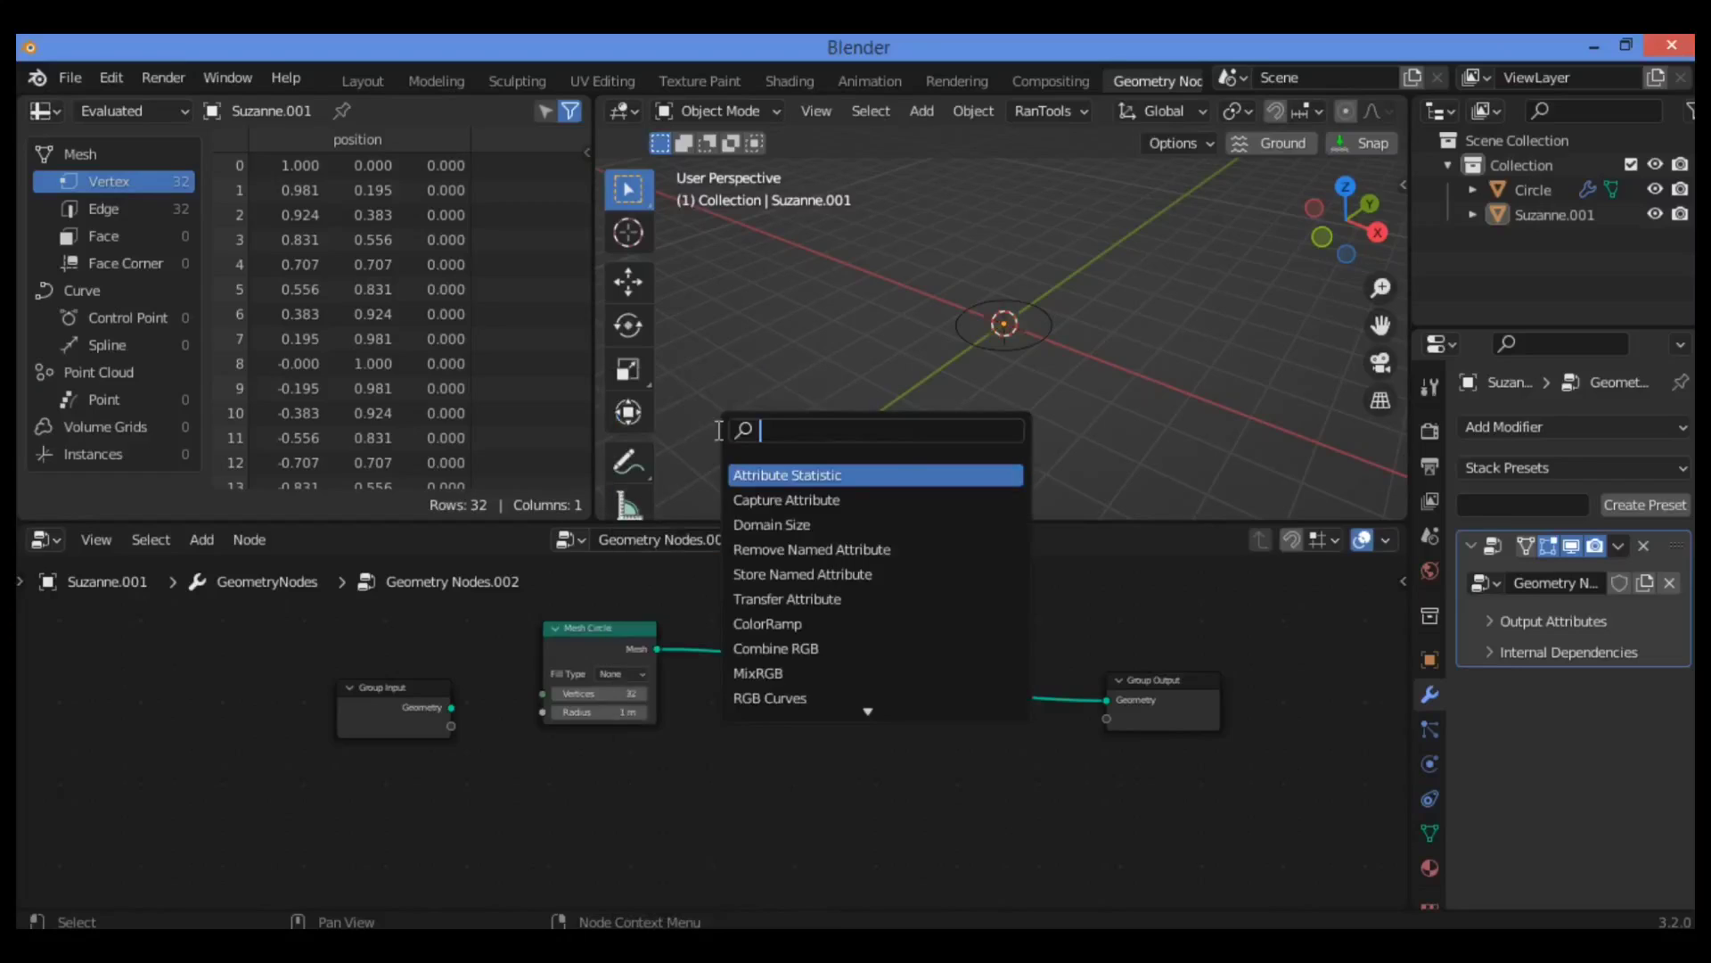
{"action": "type", "text": "insta"}
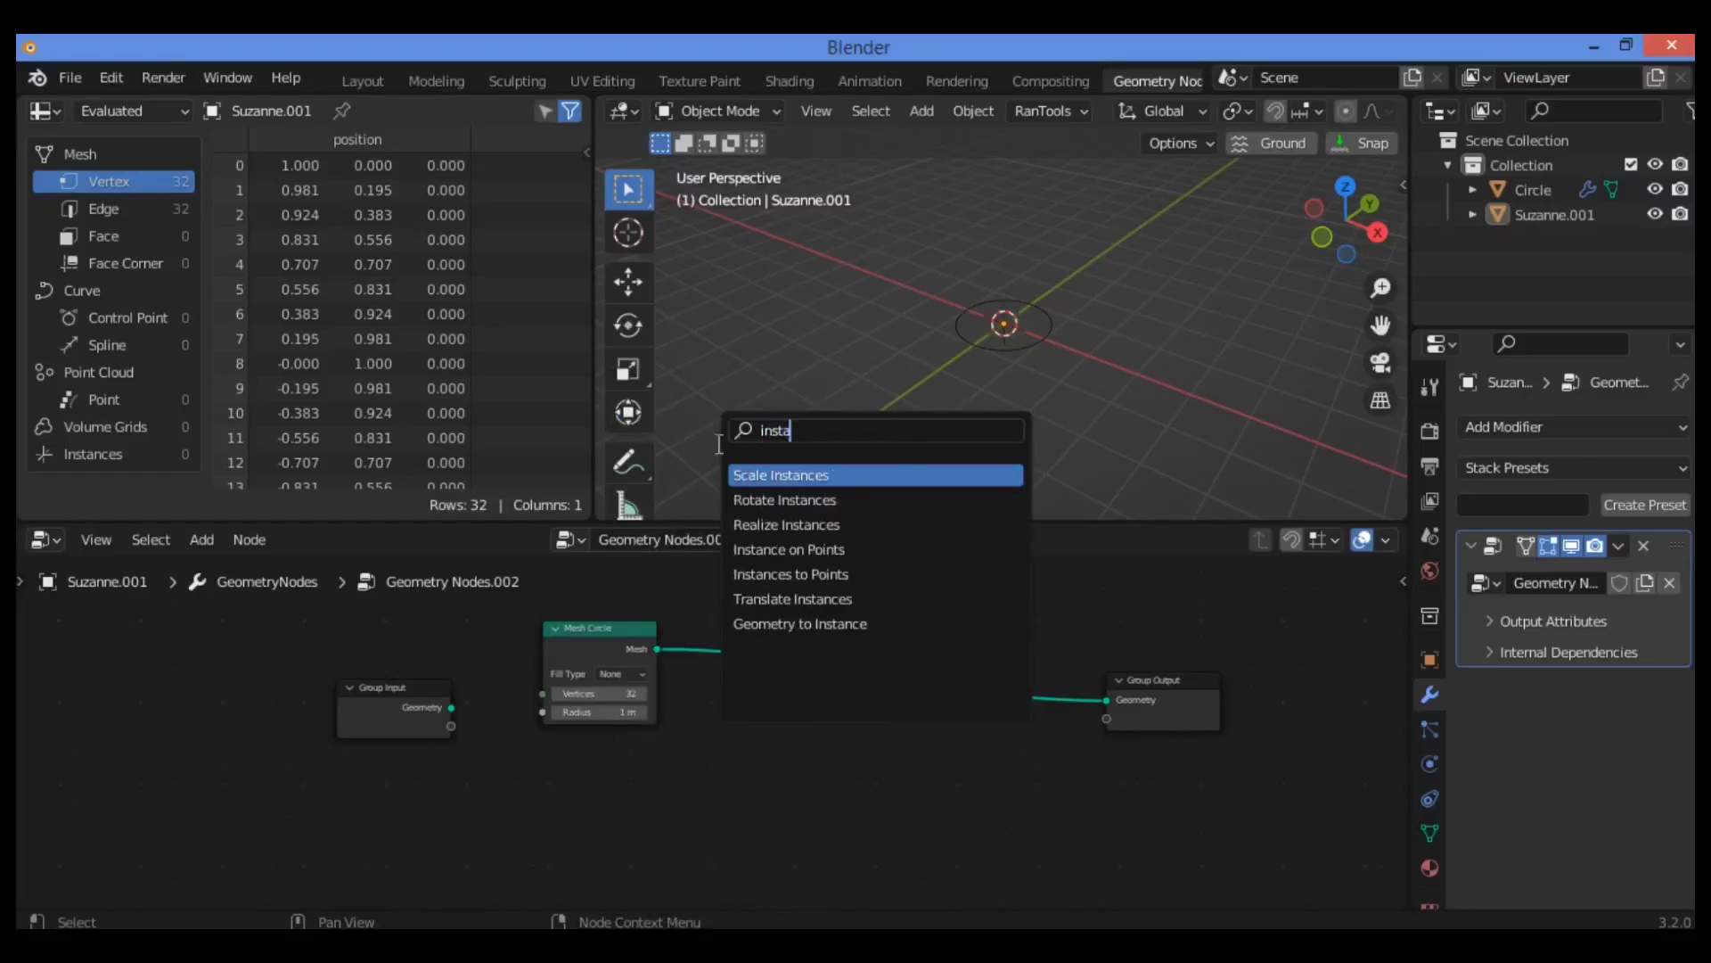
{"action": "left_click", "coordinate": [789, 550]}
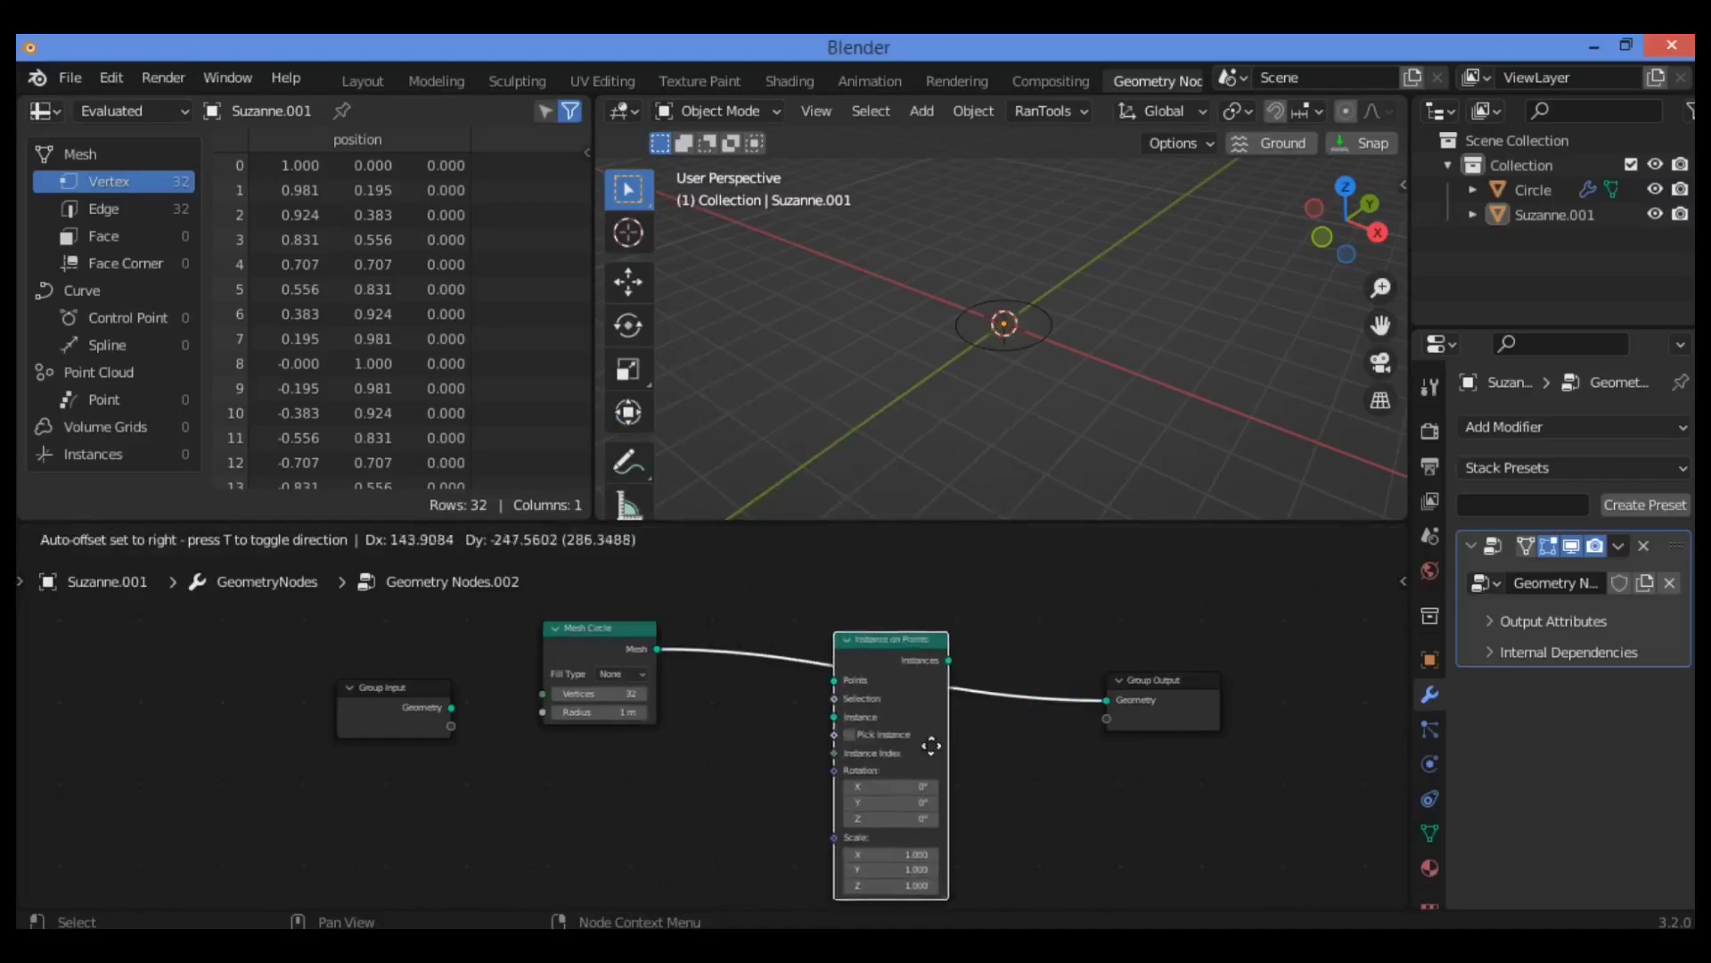
{"action": "left_click", "coordinate": [929, 711]}
{"action": "left_click_drag", "start_coordinate": [657, 623], "coordinate": [639, 667]}
{"action": "scroll", "coordinate": [1316, 687], "scroll_direction": "down", "scroll_amount": 2}
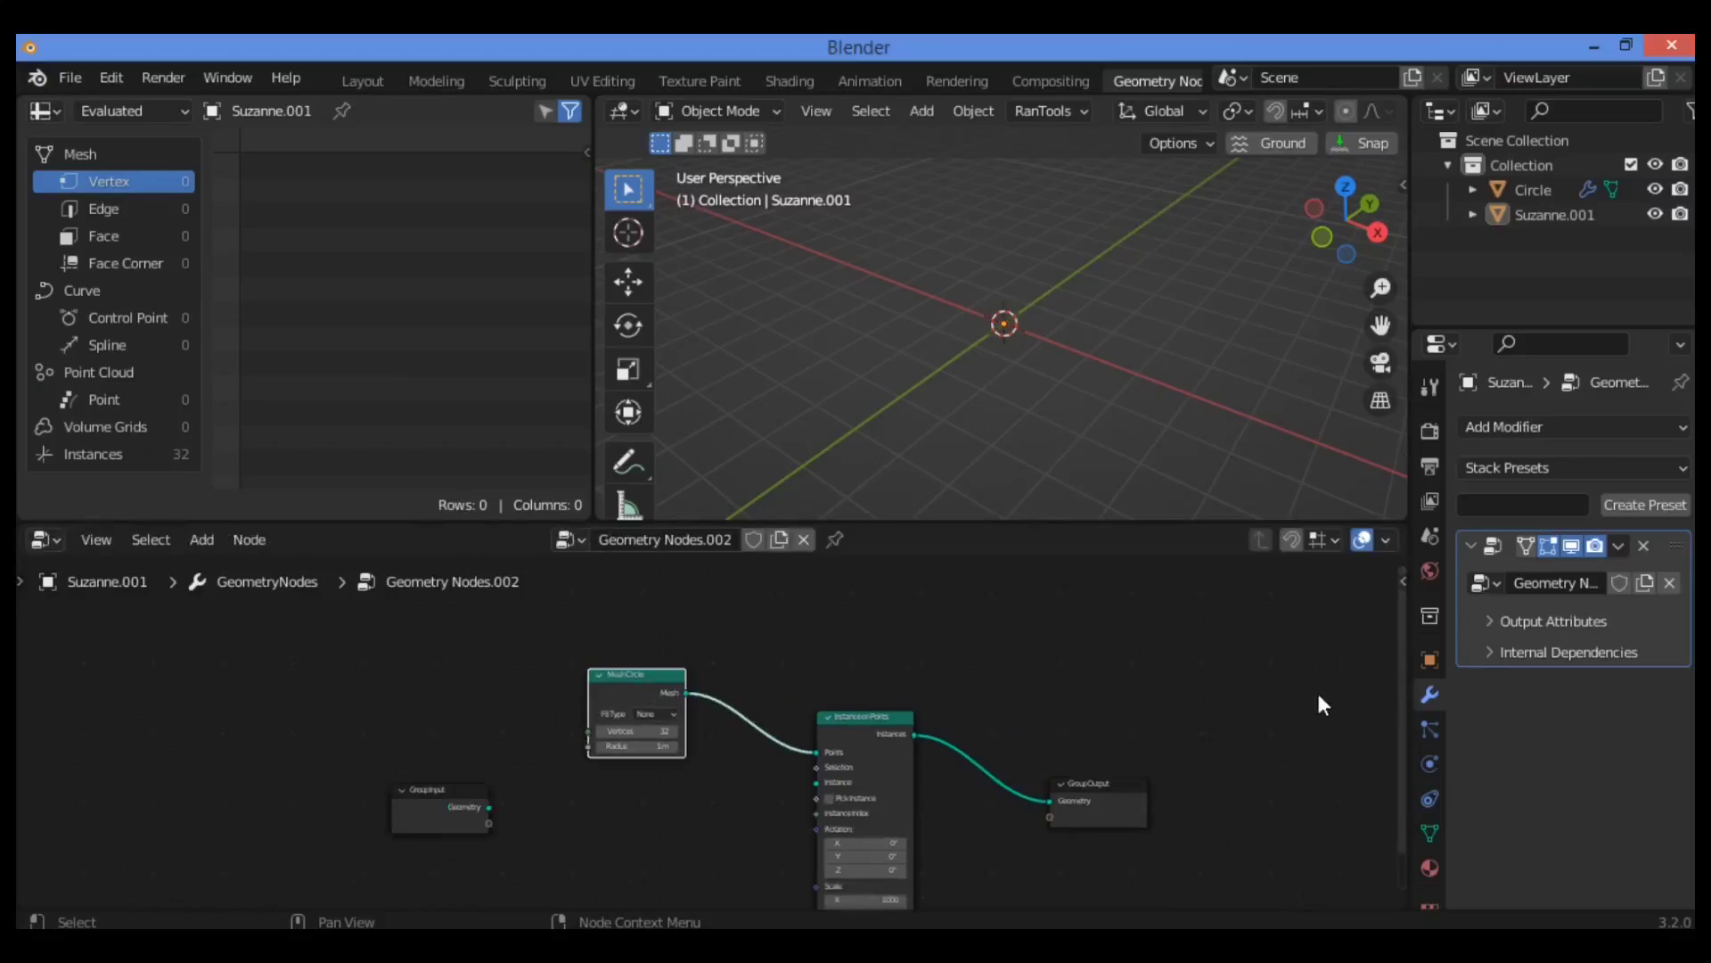
Step: Add an Object Info node below the Mesh Circle node
{"action": "scroll", "coordinate": [1294, 710], "scroll_direction": "up", "scroll_amount": 3}
{"action": "left_click_drag", "start_coordinate": [1396, 645], "coordinate": [1388, 723]}
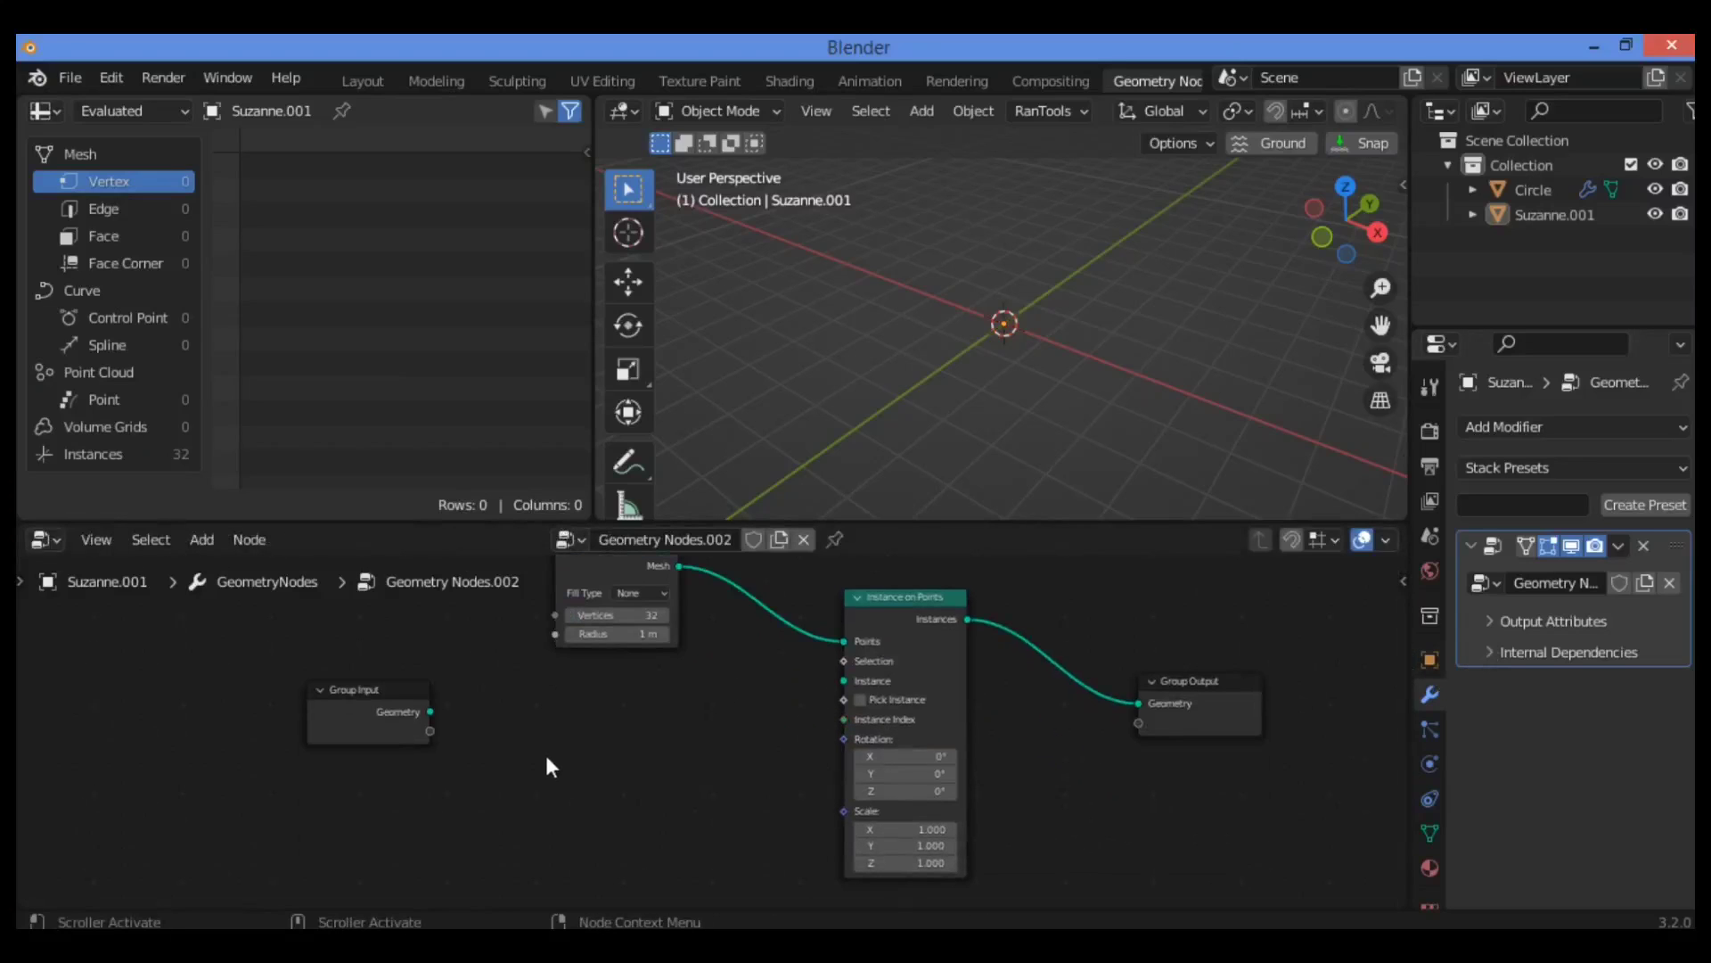
{"action": "key", "text": "shift+a"}
{"action": "mouse_move", "coordinate": [548, 758]}
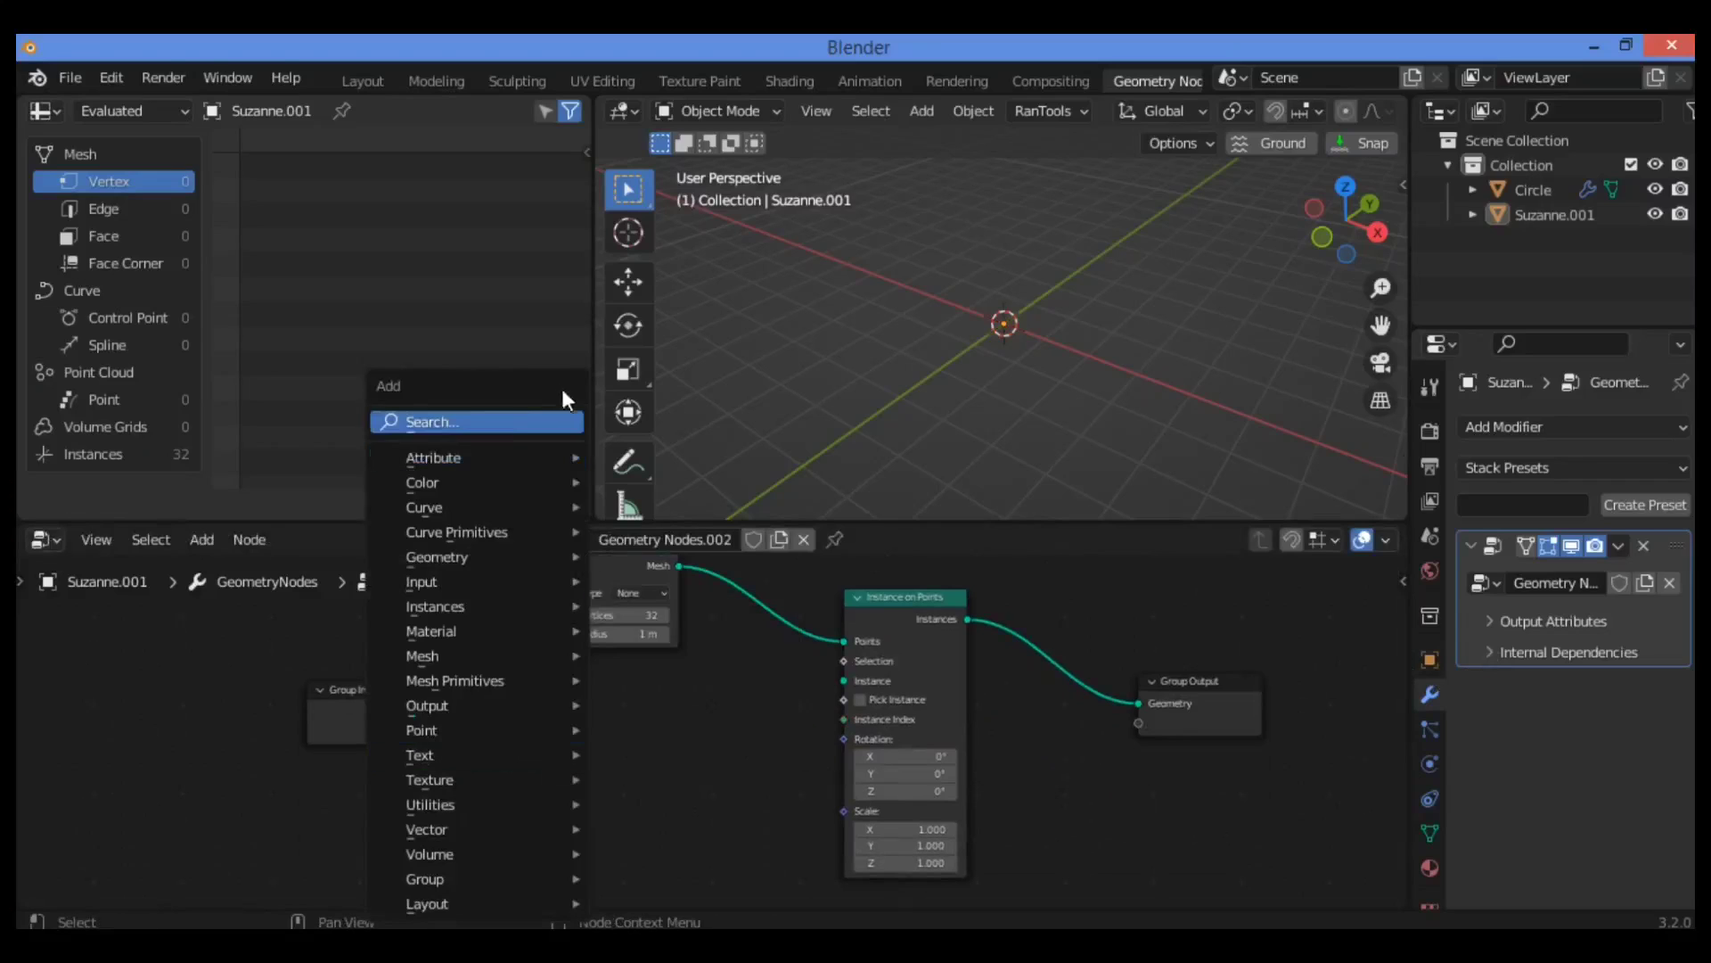
{"action": "left_click", "coordinate": [494, 421]}
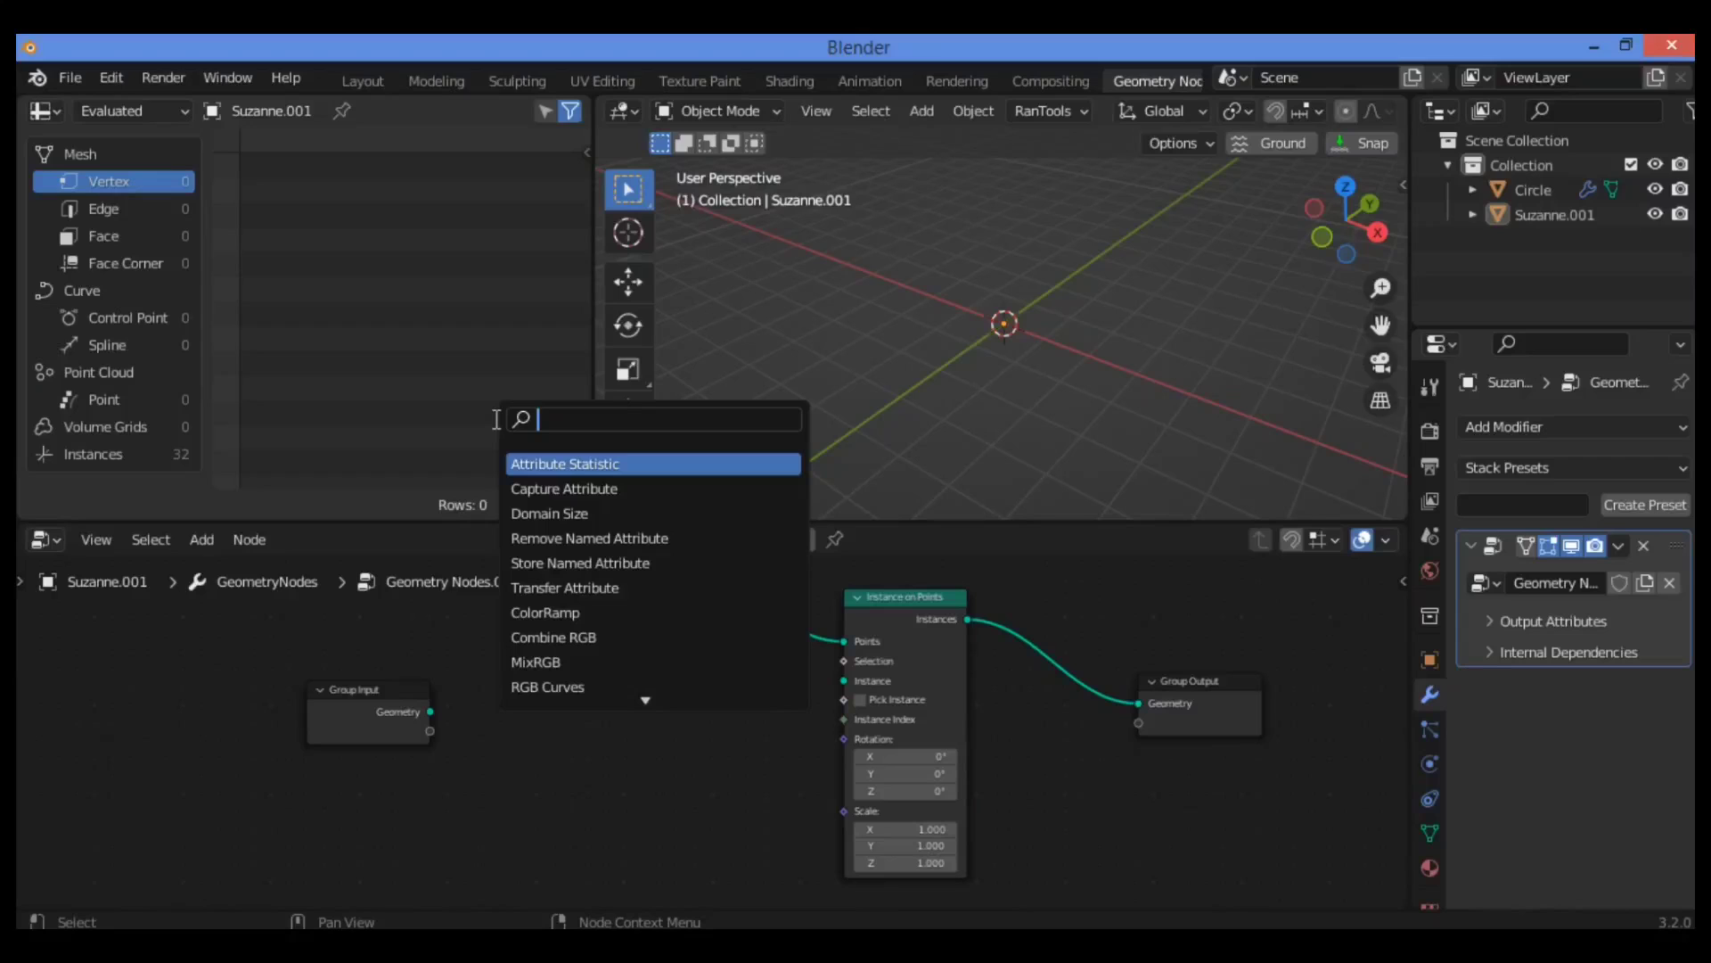
{"action": "type", "text": "obje"}
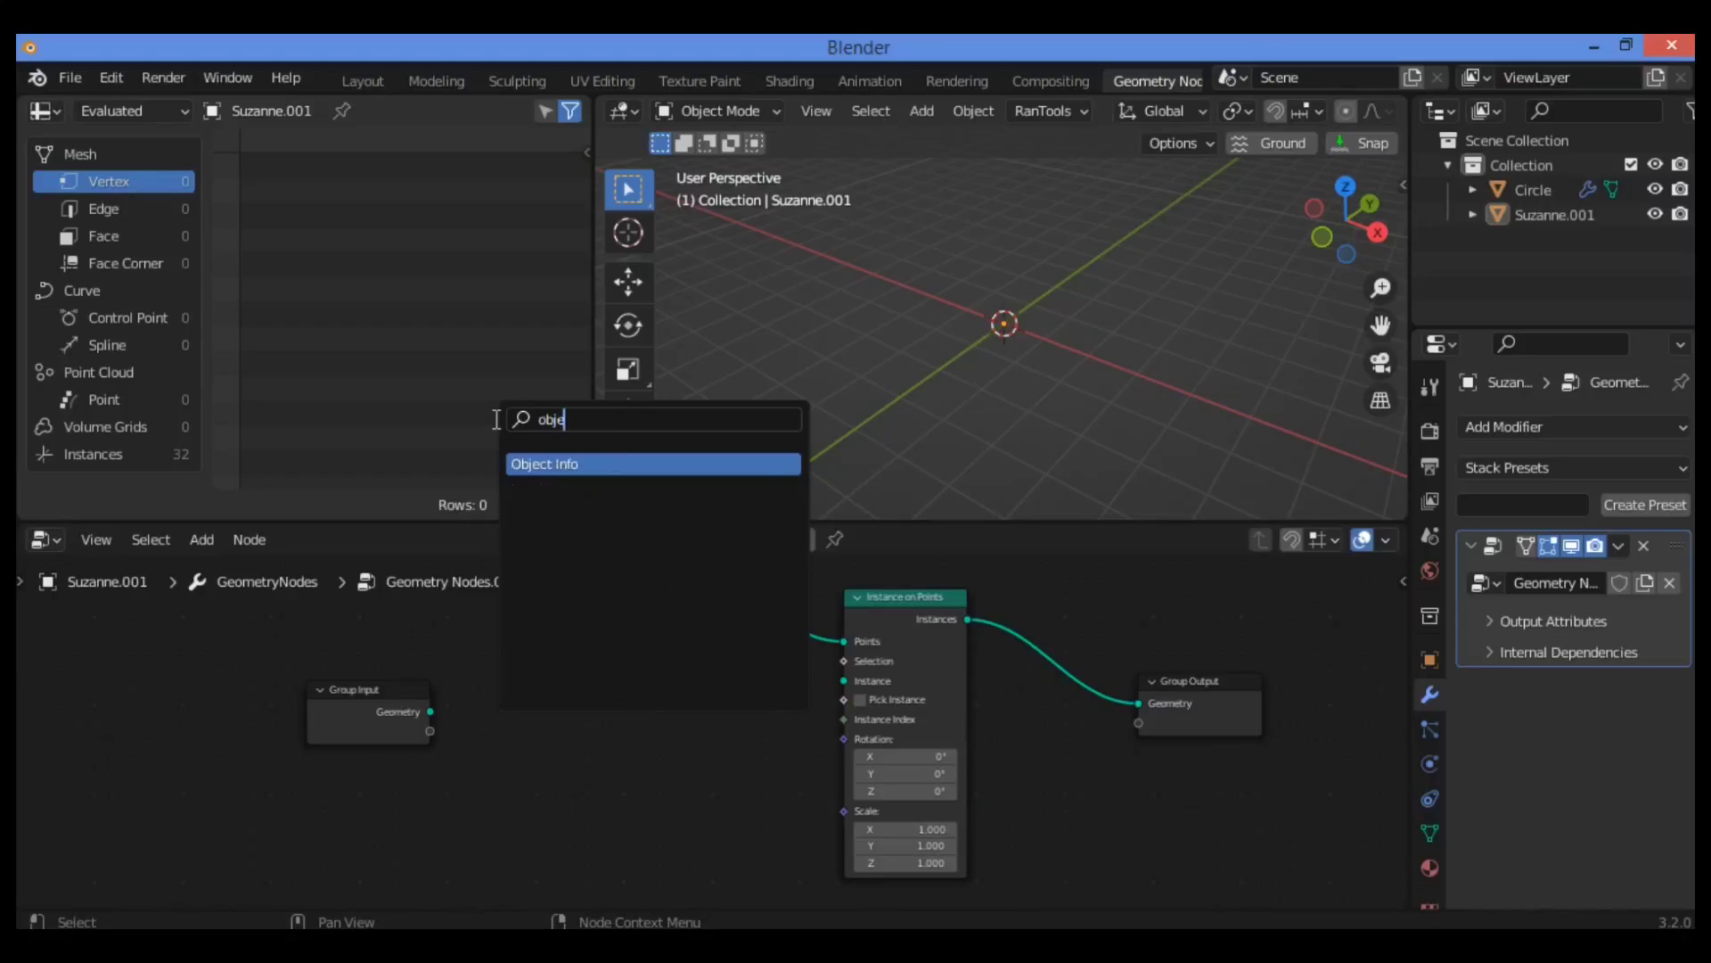
{"action": "left_click", "coordinate": [628, 465]}
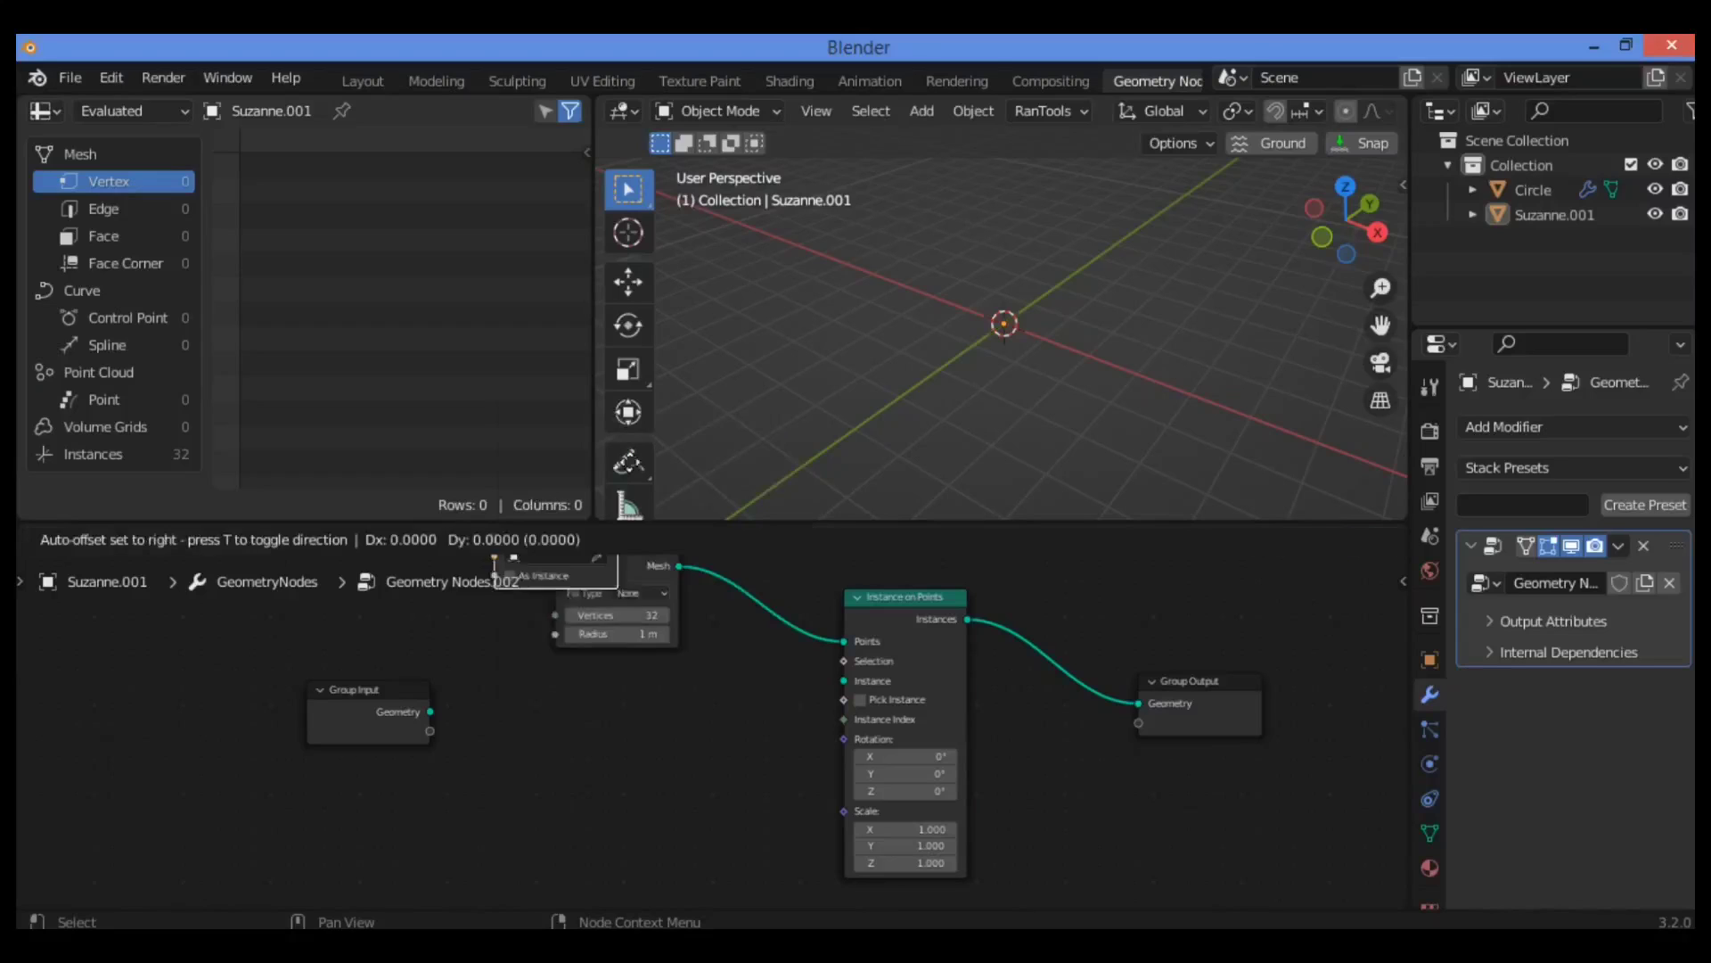
{"action": "left_click", "coordinate": [722, 788]}
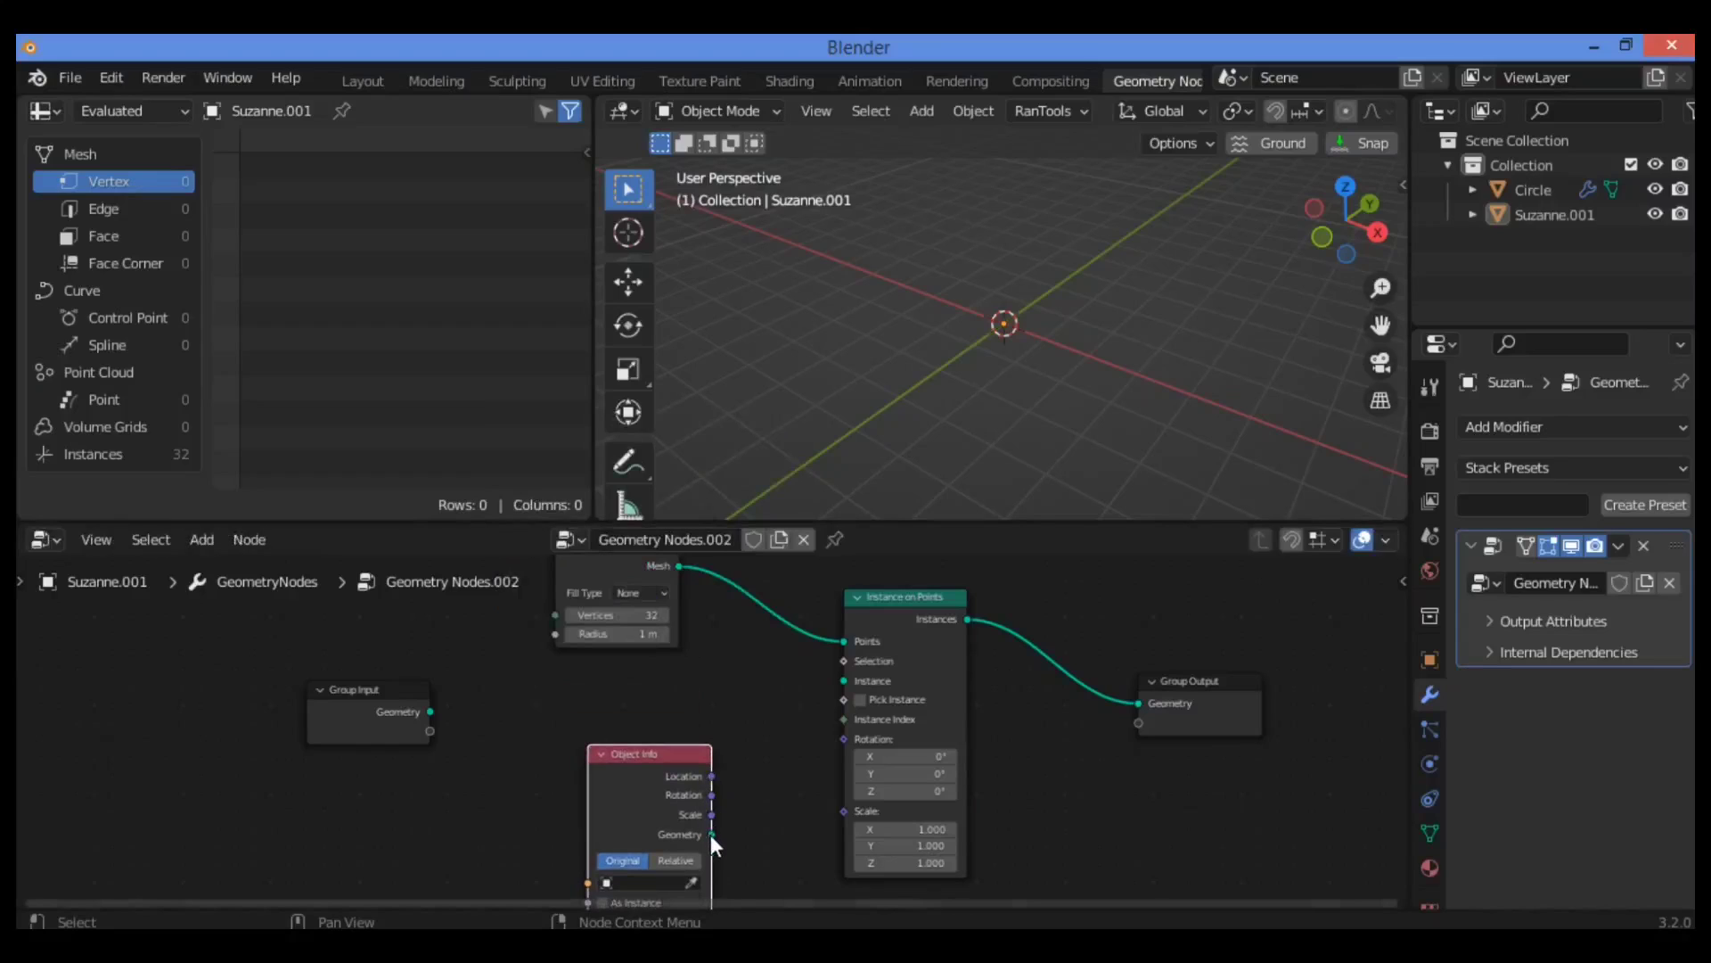
Step: Connect the Object Info node's Geometry output to the Instance input of Instance on Points
{"action": "left_click_drag", "start_coordinate": [711, 834], "coordinate": [798, 734]}
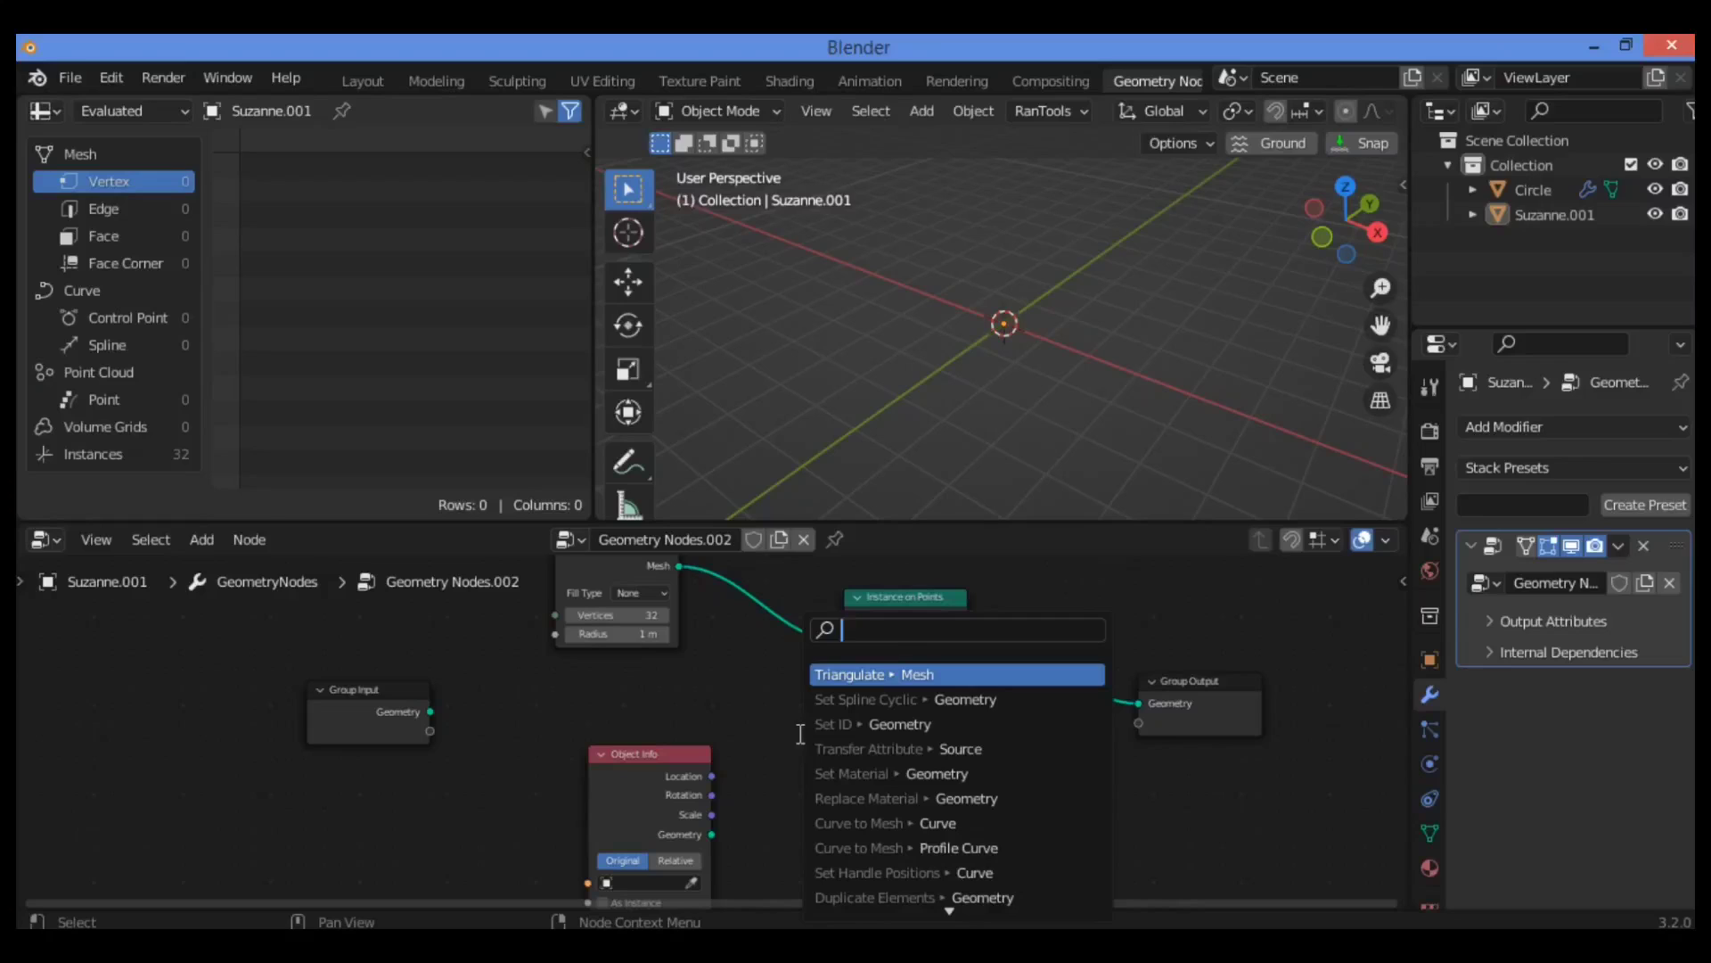
{"action": "key", "text": "Escape"}
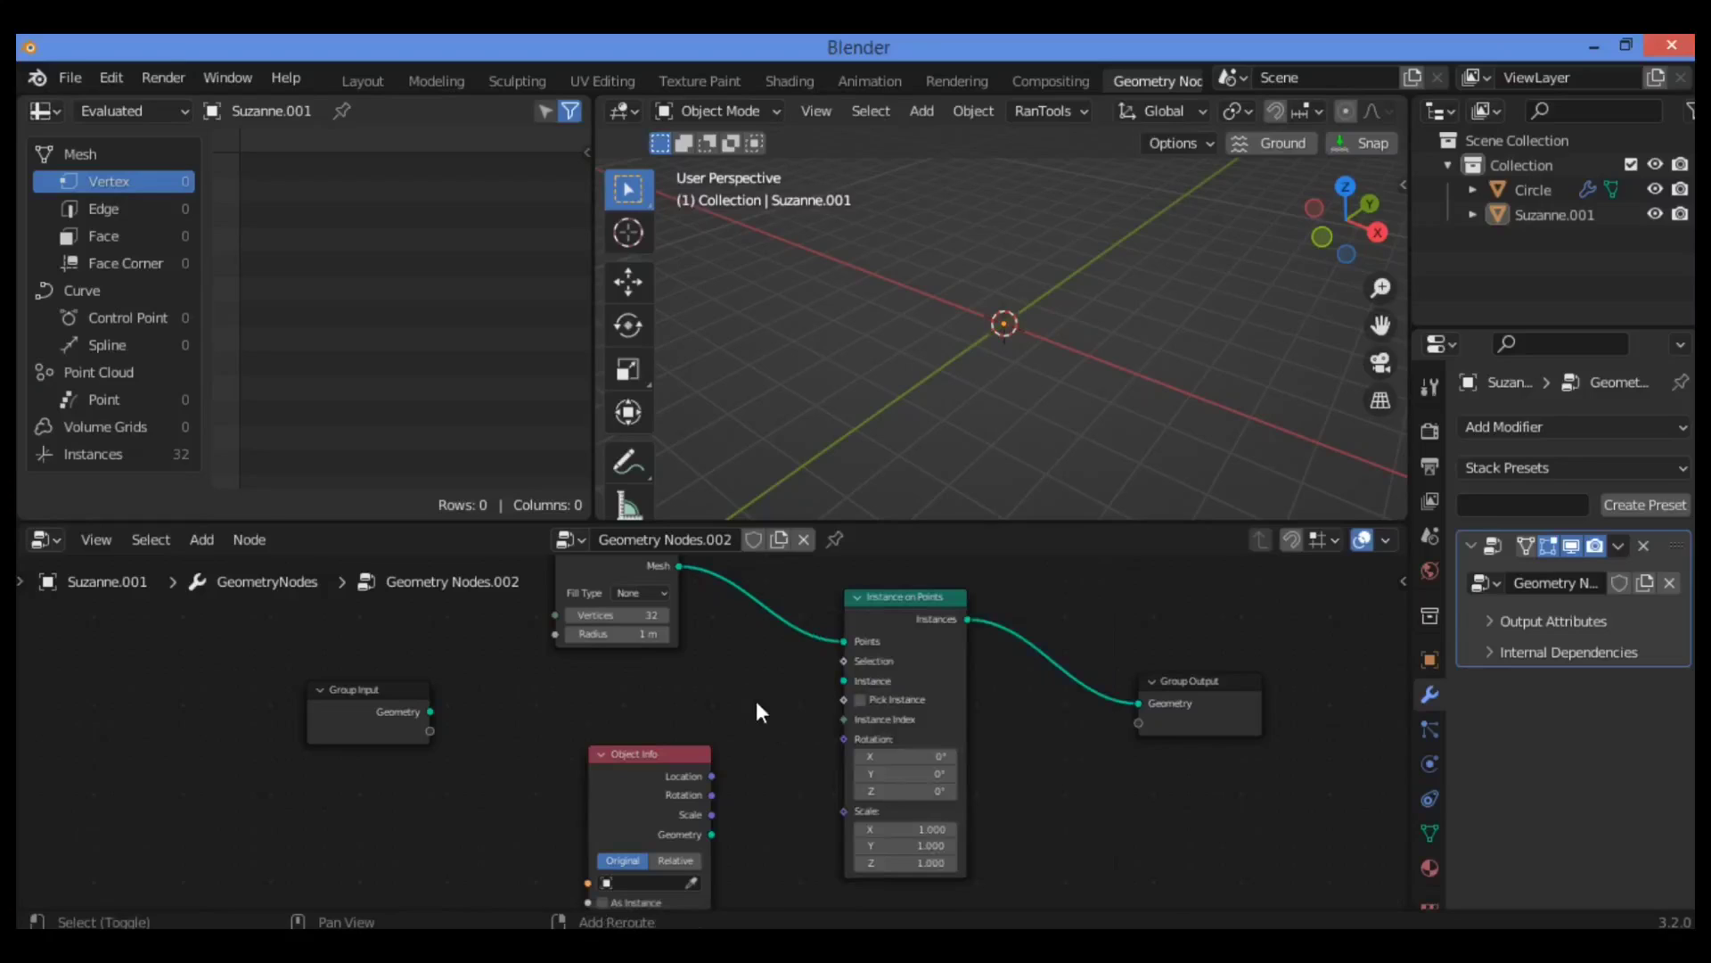
{"action": "left_click_drag", "start_coordinate": [663, 755], "coordinate": [655, 743]}
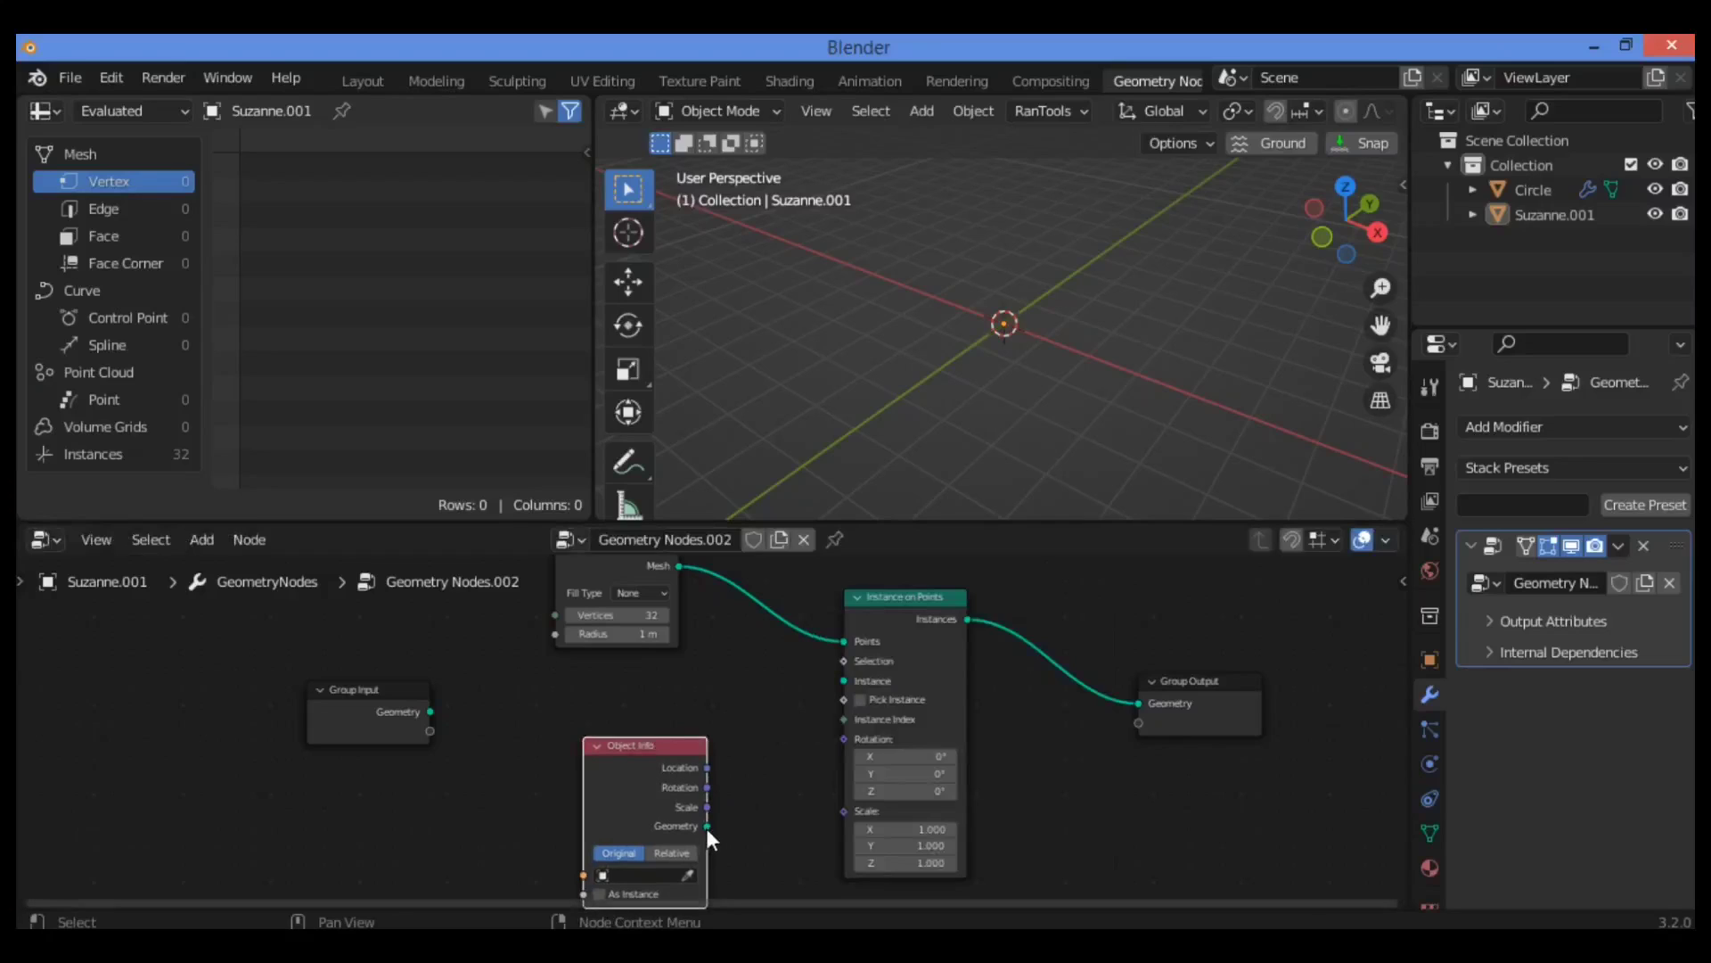
{"action": "left_click_drag", "start_coordinate": [707, 825], "coordinate": [843, 681]}
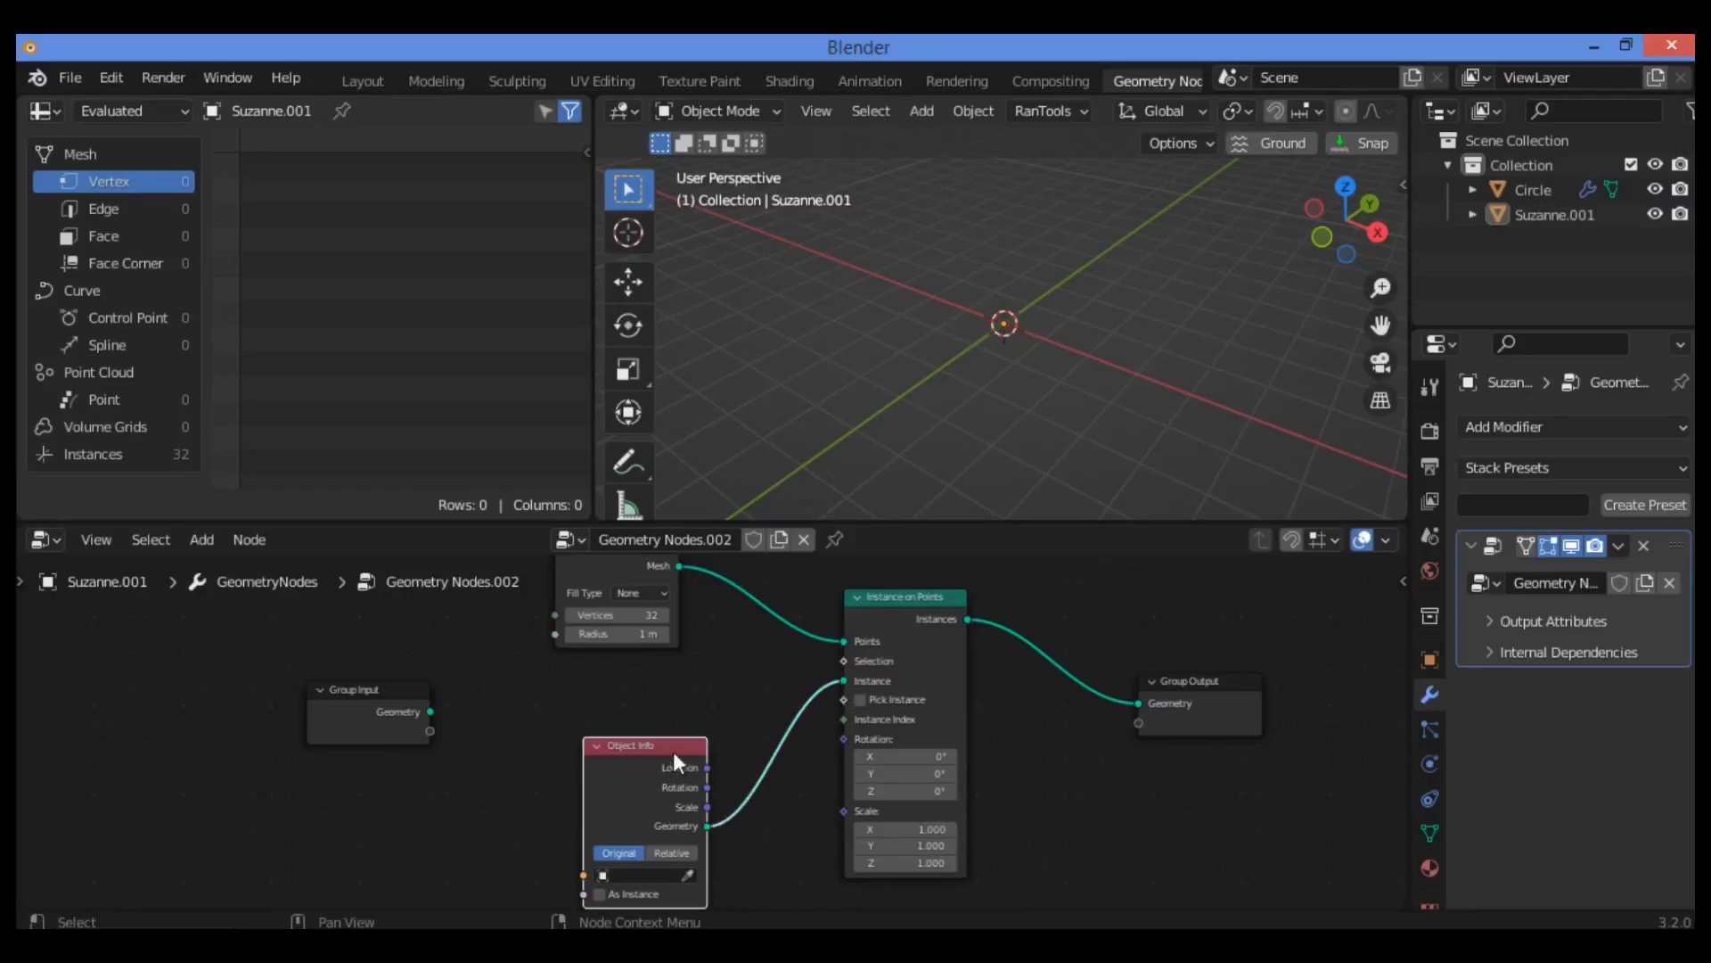
Step: Pick Suzanne.001 as the Object Info node's object and reposition the node
{"action": "left_click_drag", "start_coordinate": [674, 756], "coordinate": [679, 701]}
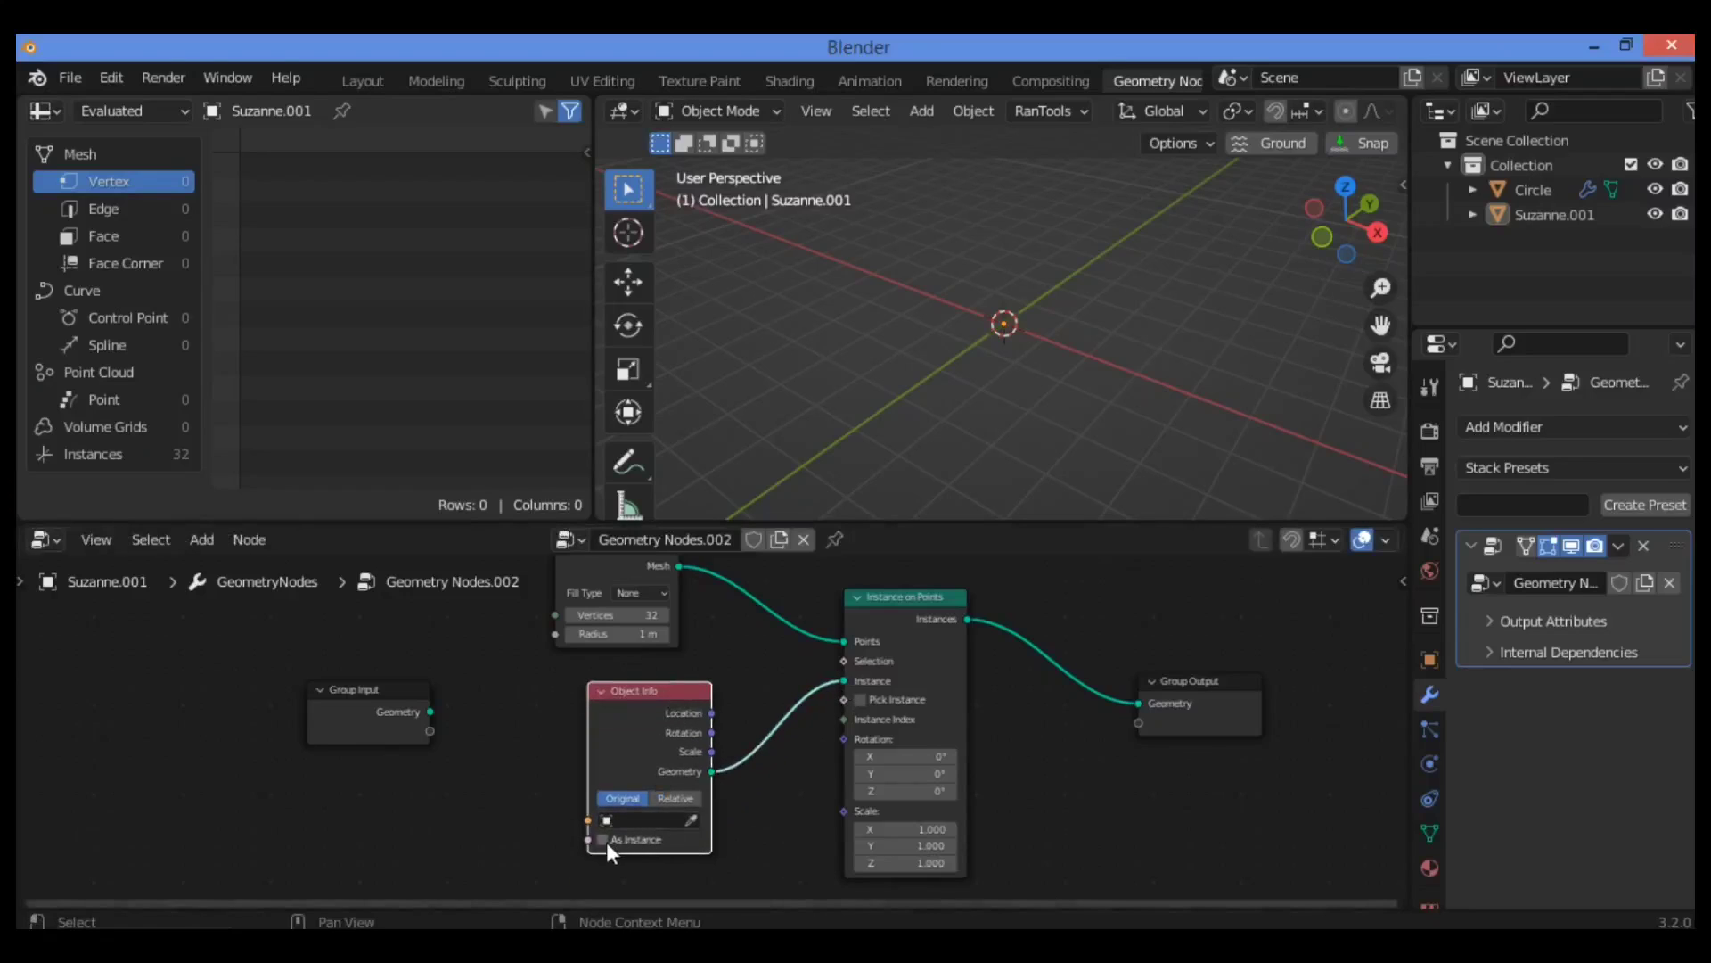
{"action": "left_click", "coordinate": [666, 818]}
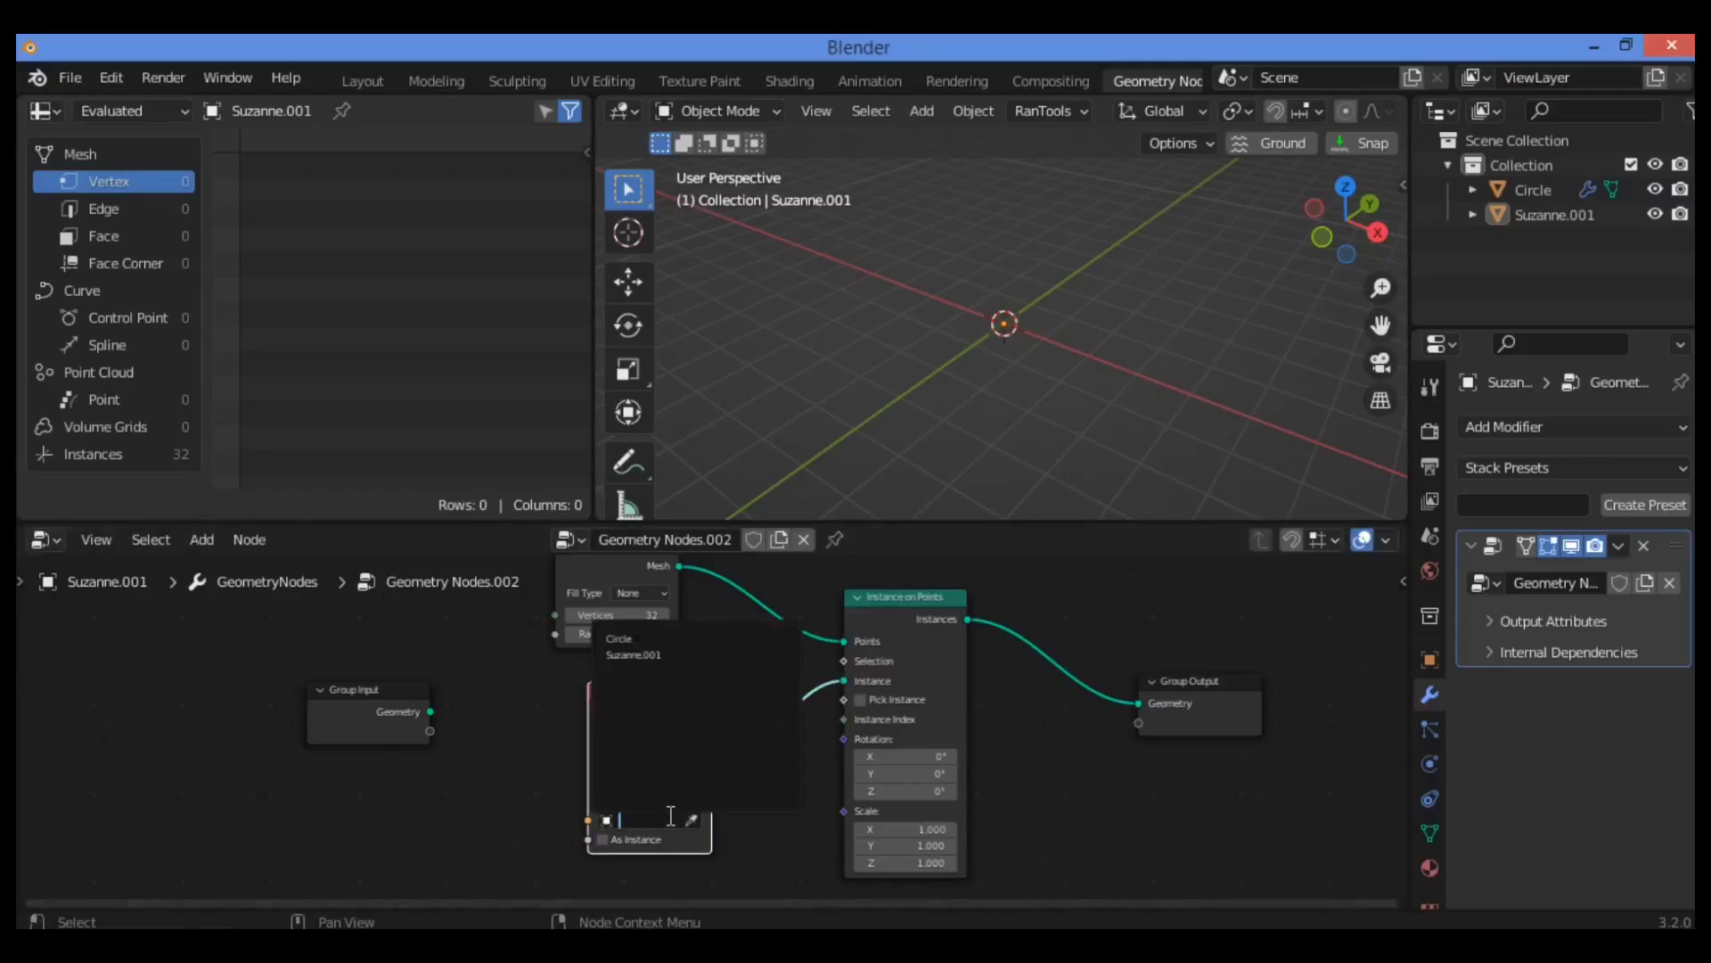
{"action": "left_click", "coordinate": [663, 656]}
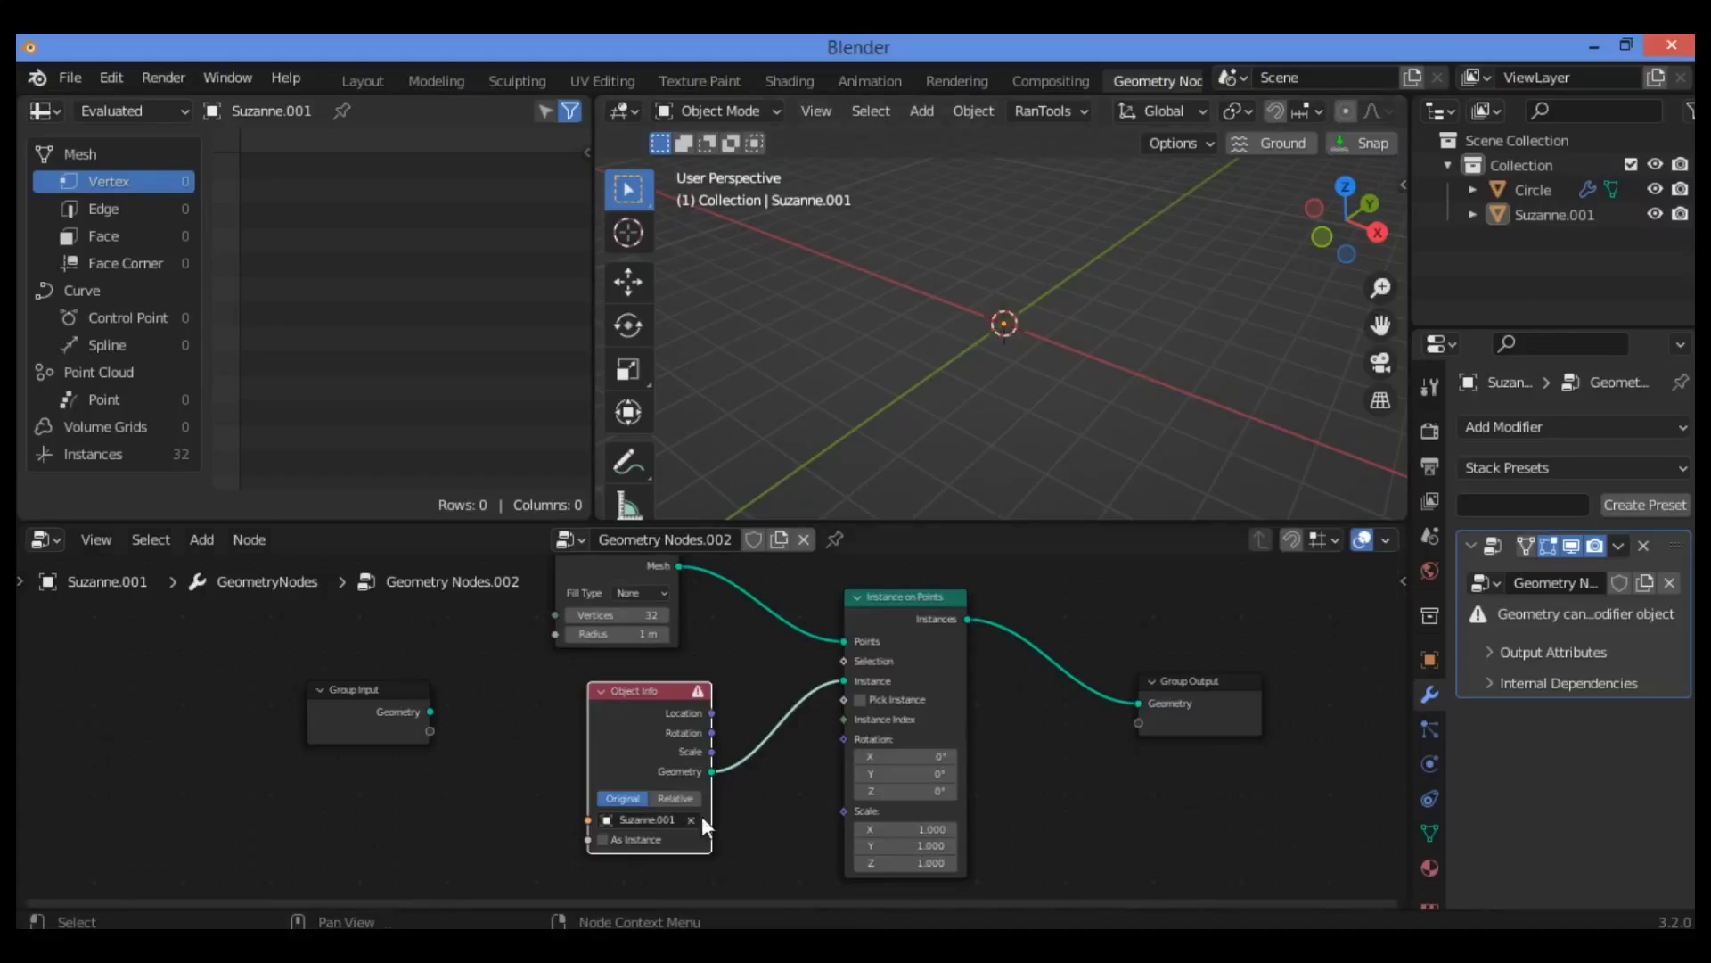
{"action": "left_click", "coordinate": [1601, 217]}
{"action": "left_click_drag", "start_coordinate": [646, 687], "coordinate": [608, 706]}
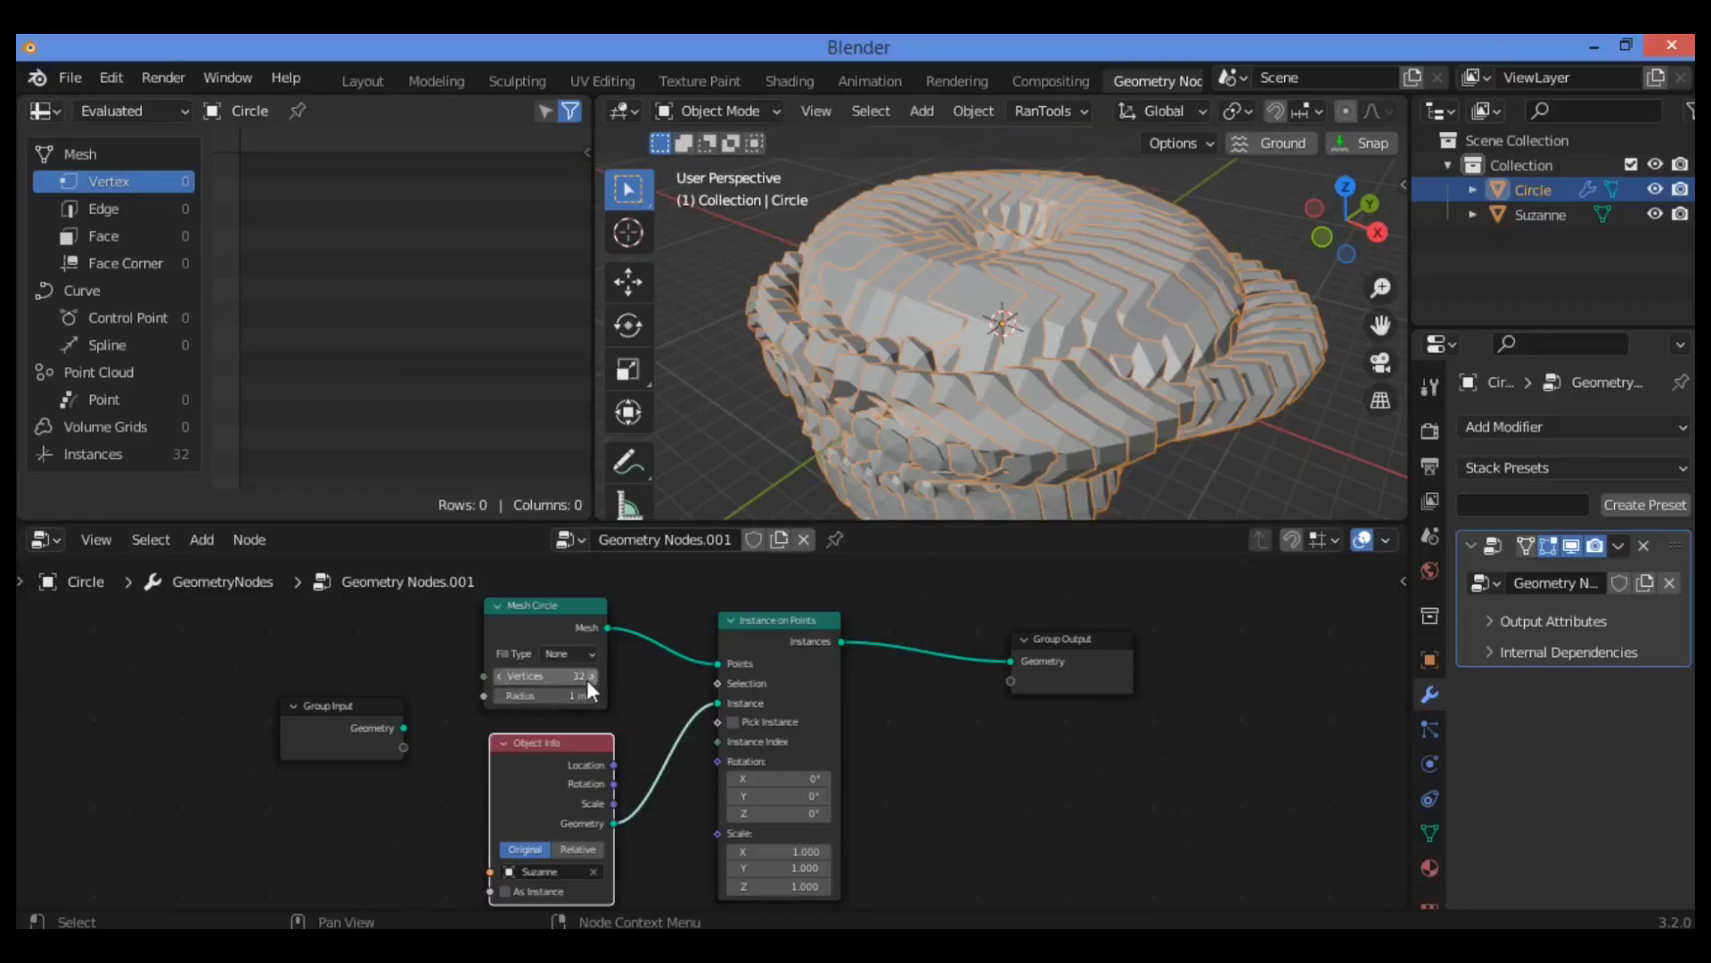
Step: Set the Mesh Circle radius to 3 m
{"action": "left_click", "coordinate": [564, 697]}
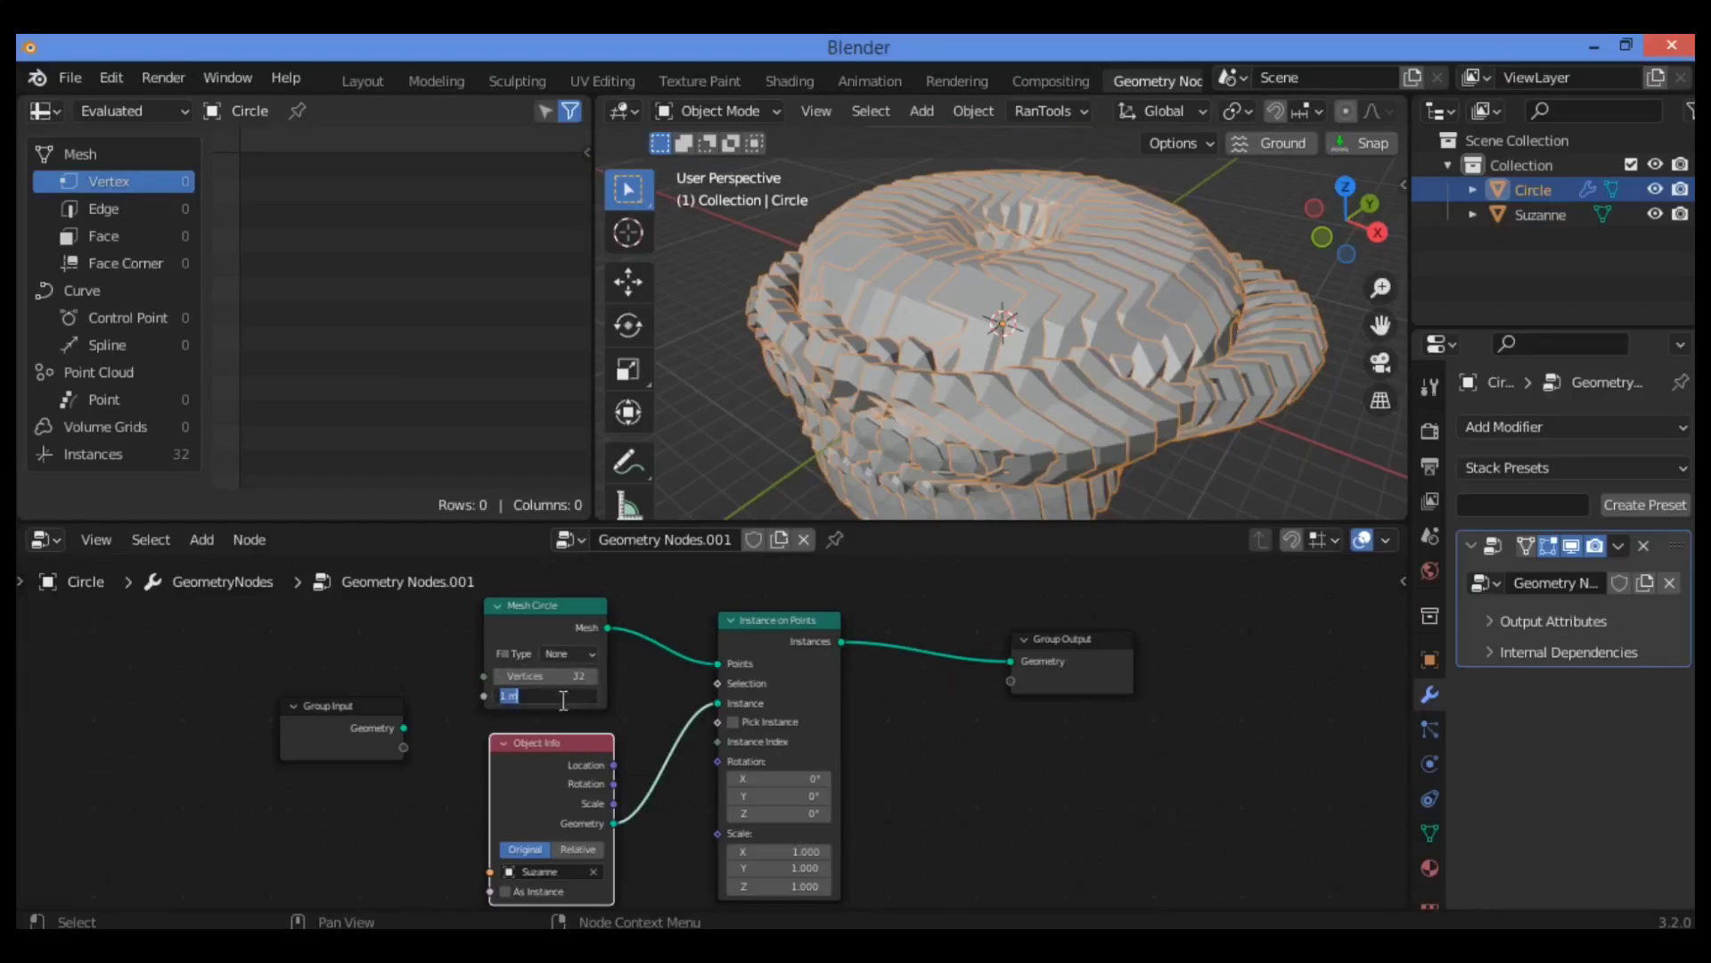
{"action": "type", "text": "3"}
{"action": "key", "text": "Return"}
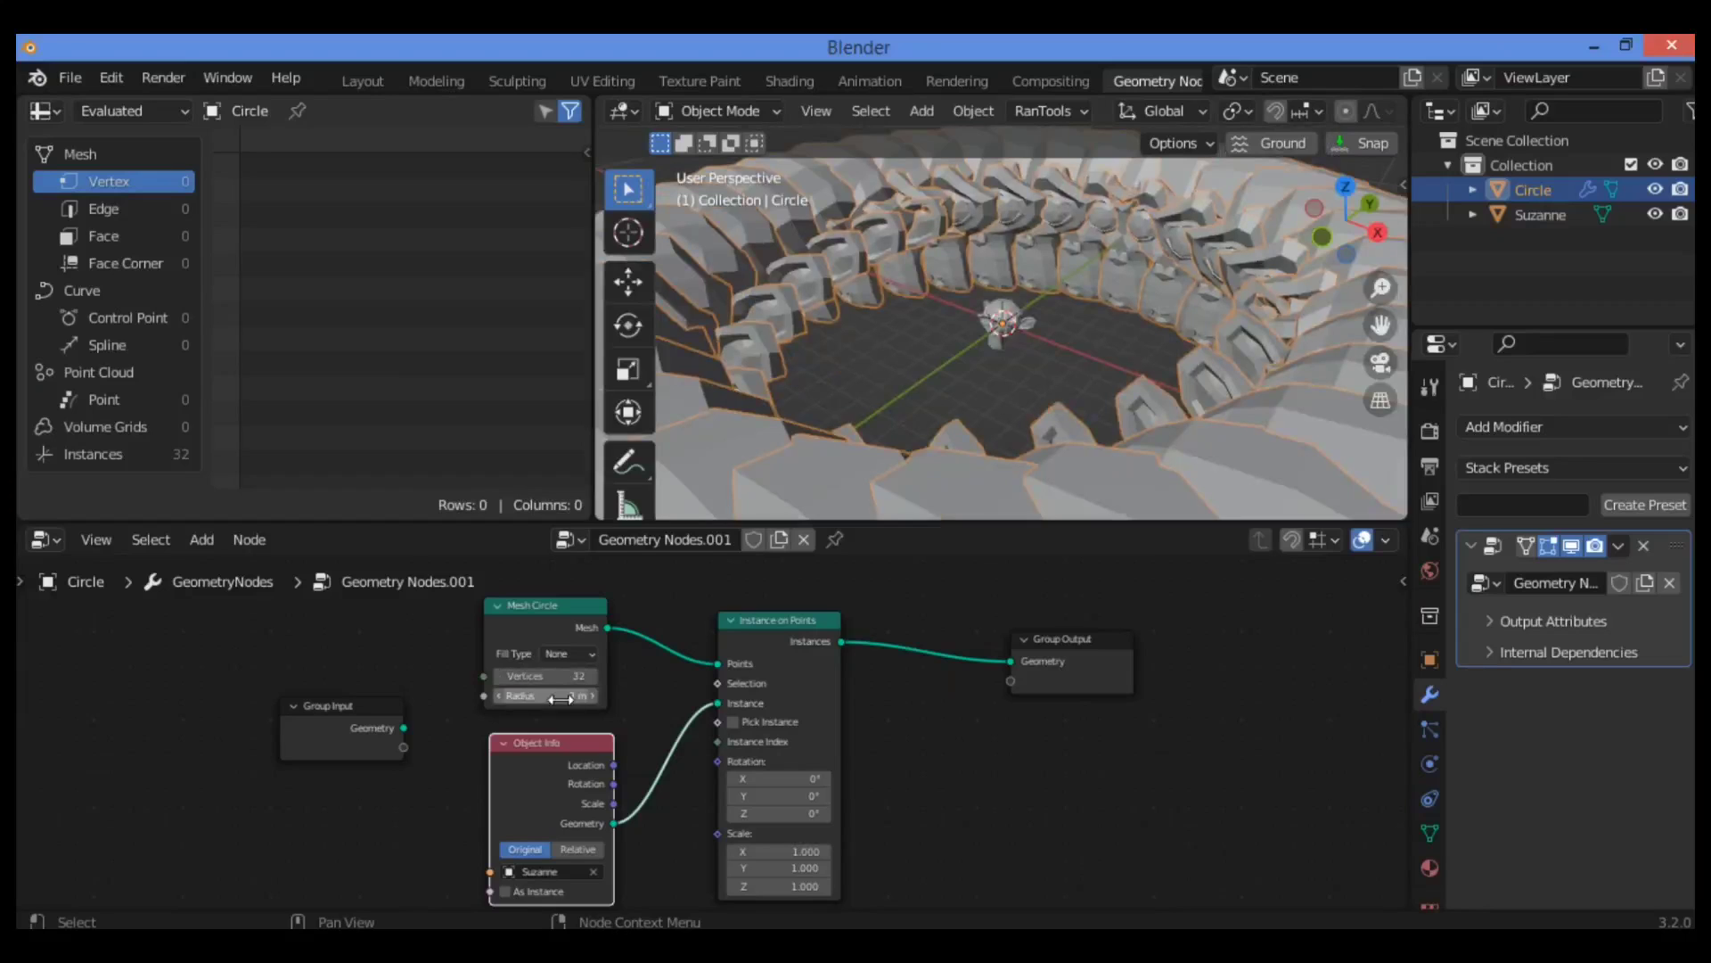
{"action": "left_click_drag", "start_coordinate": [1380, 288], "coordinate": [1374, 397]}
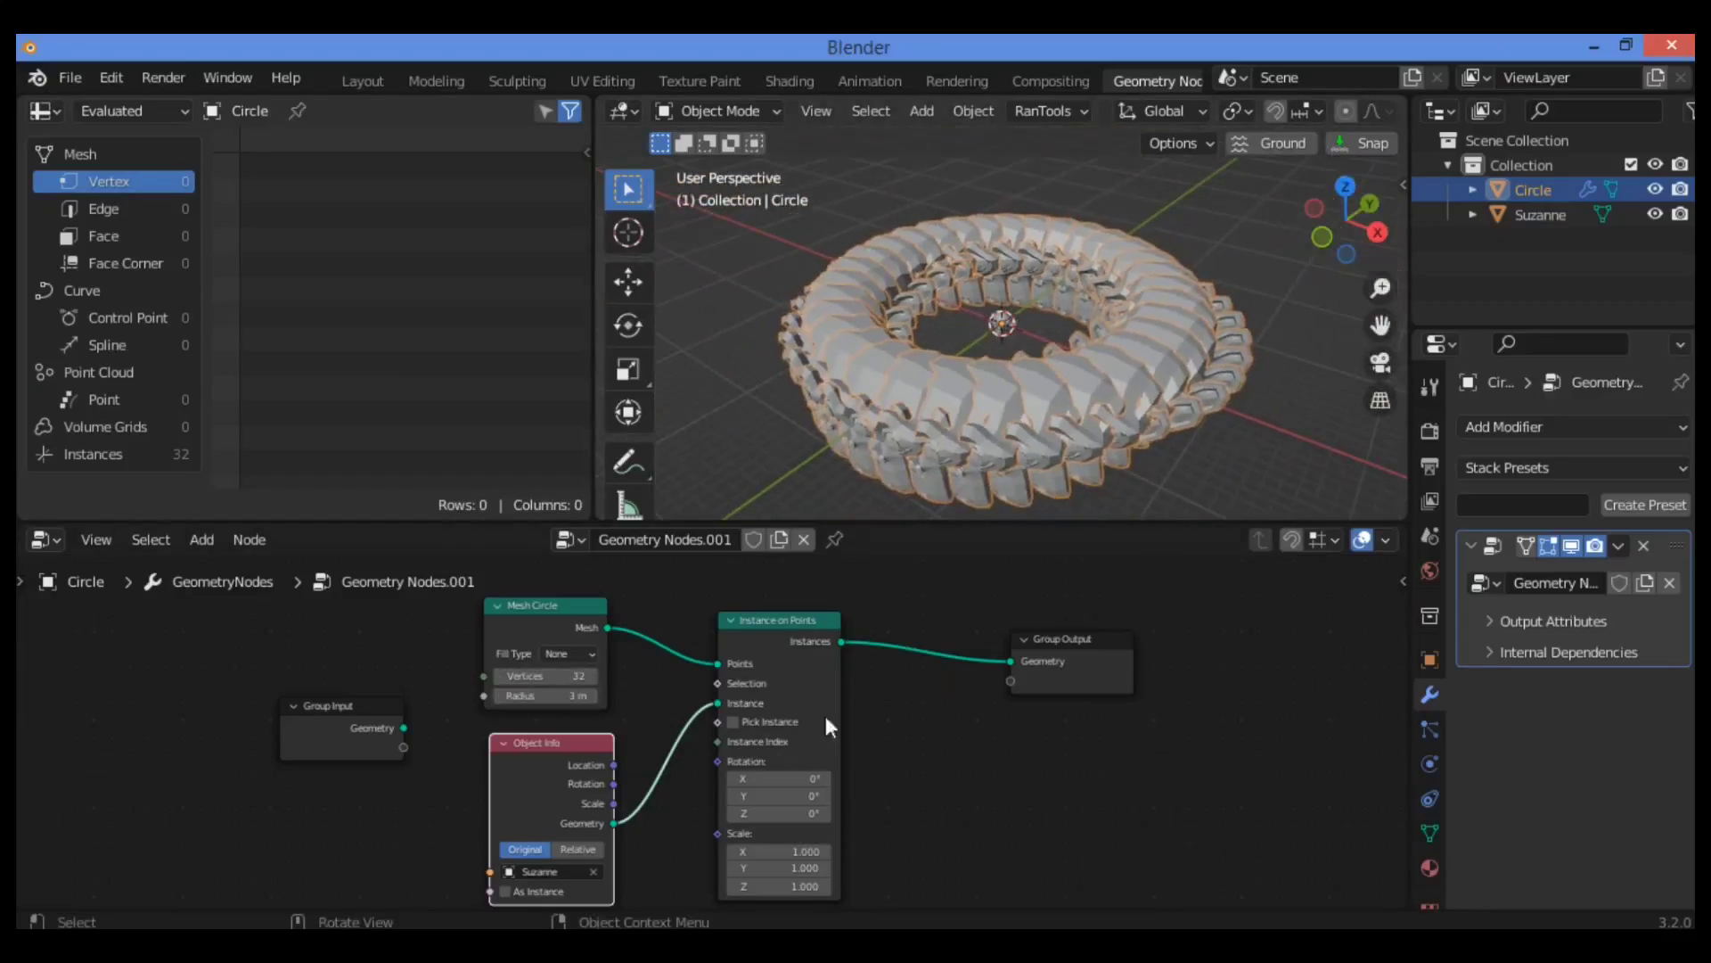
Step: Set the Mesh Circle radius to 3.3 m and raise it in small increments to 3.8 m
{"action": "left_click", "coordinate": [574, 697]}
{"action": "type", "text": "3.3"}
{"action": "key", "text": "Return"}
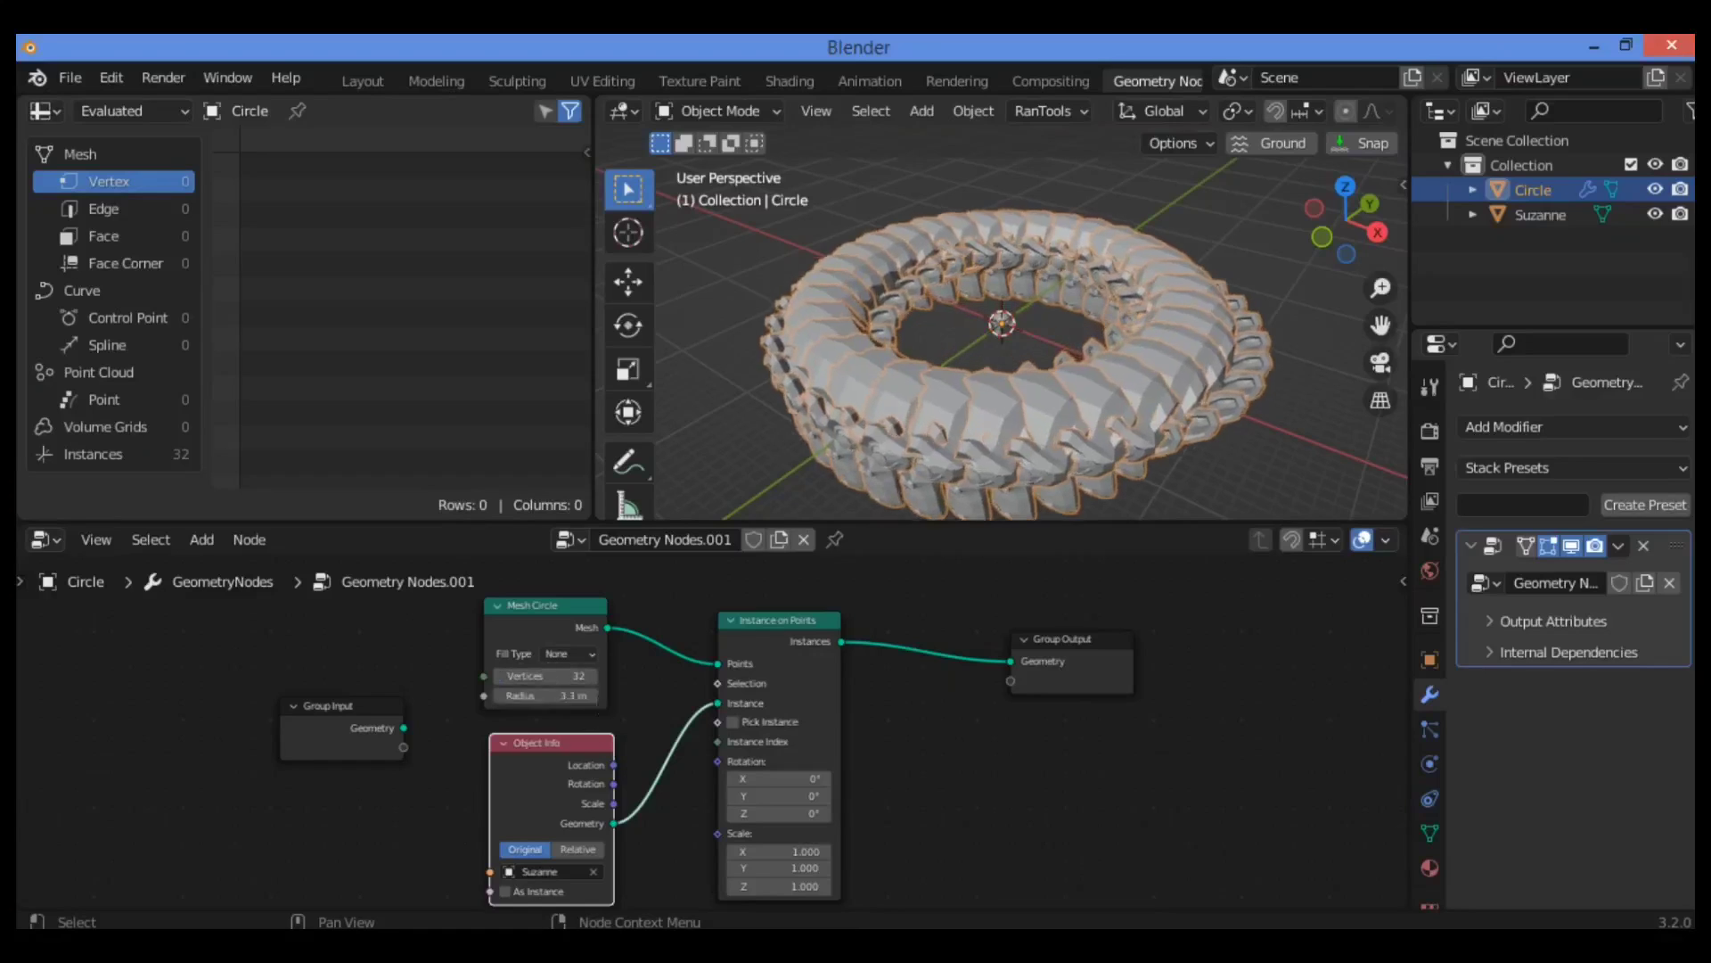
{"action": "left_click", "coordinate": [598, 694]}
{"action": "left_click", "coordinate": [597, 694]}
{"action": "left_click", "coordinate": [597, 694]}
{"action": "left_click", "coordinate": [597, 694]}
{"action": "left_click", "coordinate": [597, 695]}
Step: Set the Mesh Circle radius to 8 m
{"action": "left_click", "coordinate": [574, 695]}
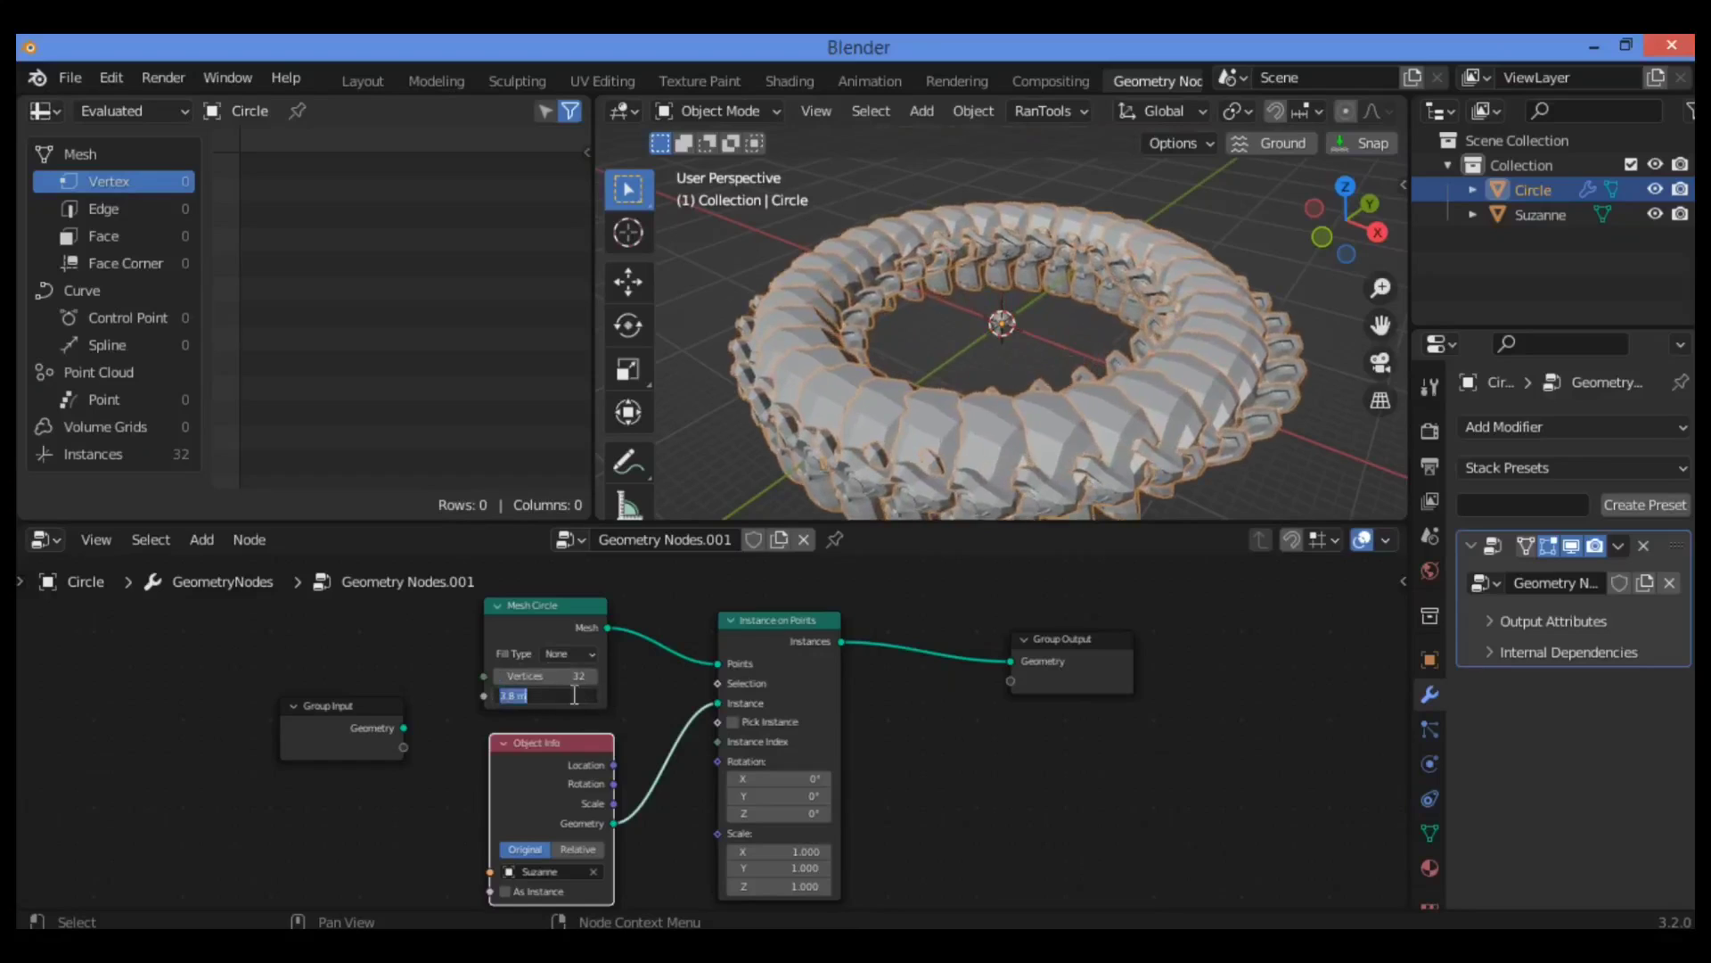
{"action": "type", "text": "8"}
{"action": "key", "text": "Return"}
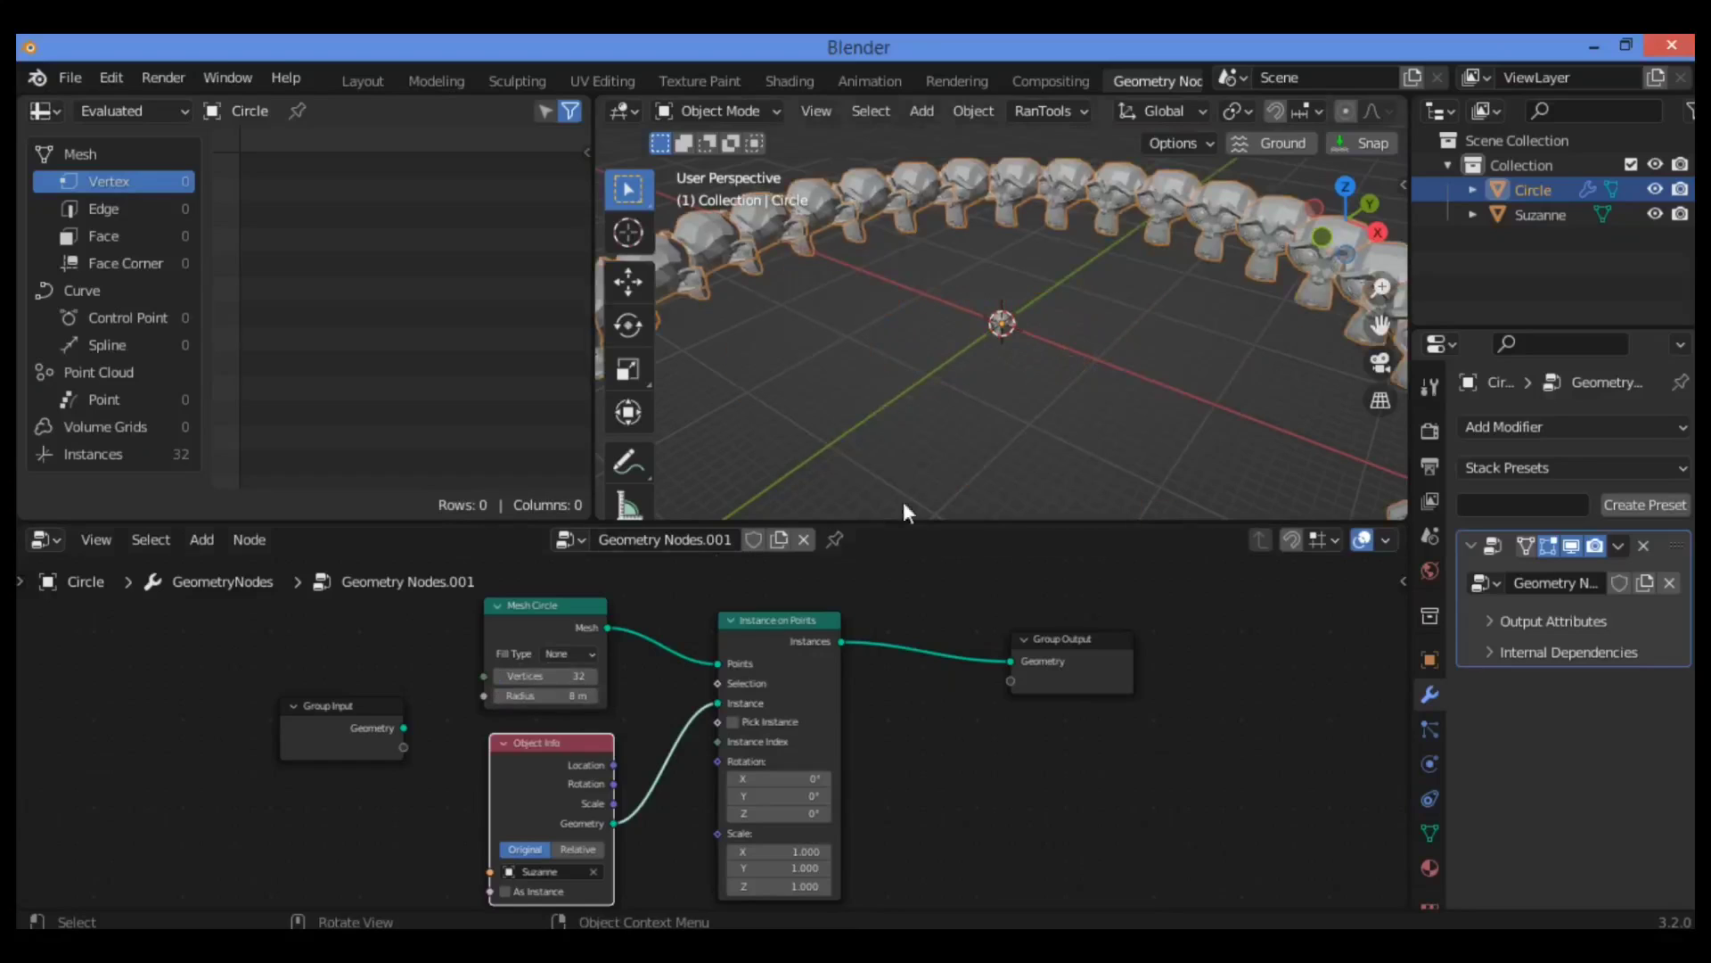
Step: Set the Mesh Circle radius to 11 m
{"action": "scroll", "coordinate": [1070, 388], "scroll_direction": "down", "scroll_amount": 5}
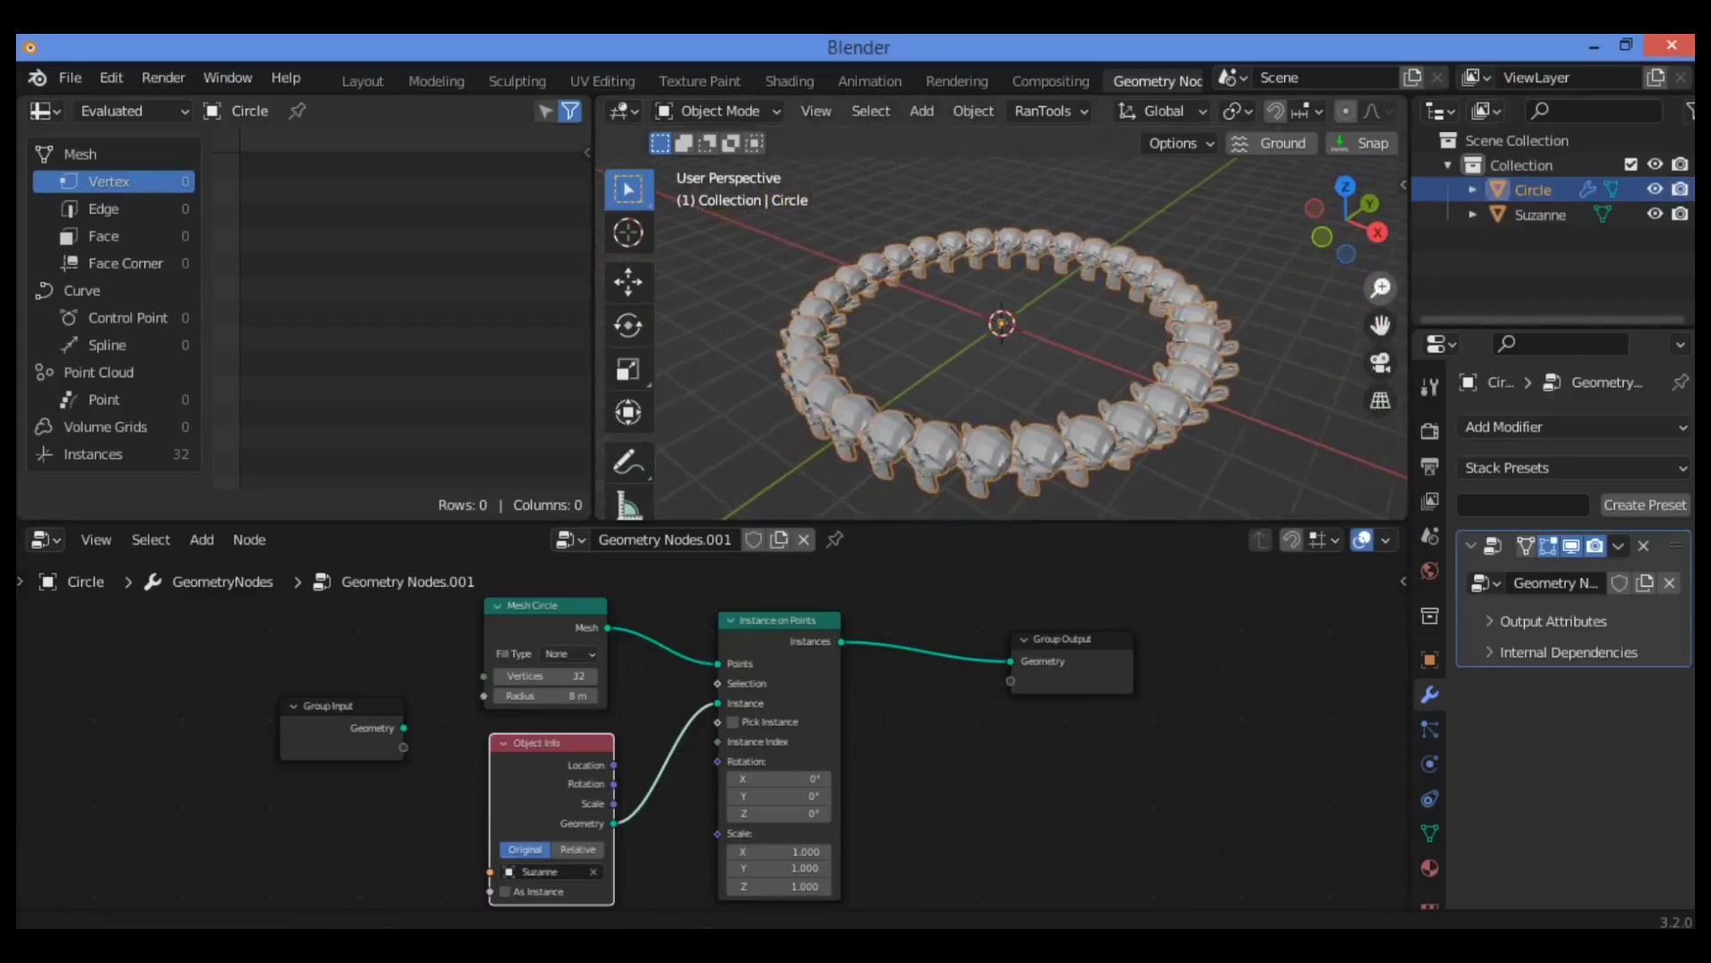
{"action": "left_click_drag", "start_coordinate": [1354, 262], "coordinate": [1351, 256]}
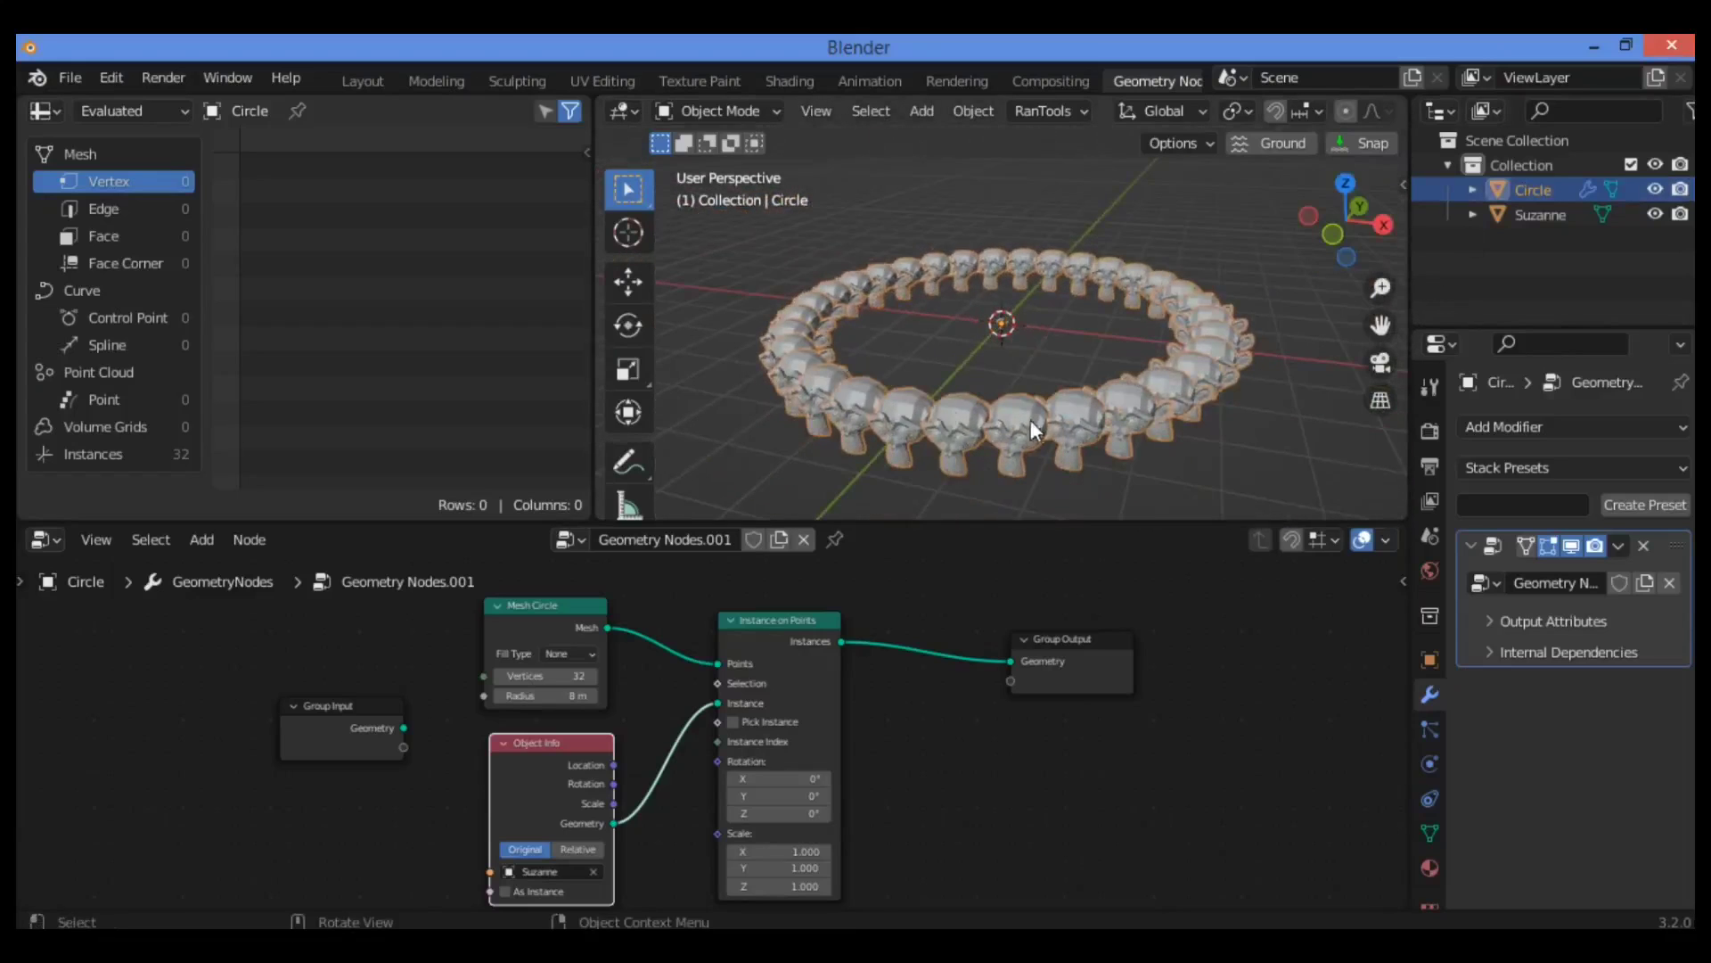
{"action": "left_click_drag", "start_coordinate": [580, 695], "coordinate": [617, 695]}
{"action": "double_click", "coordinate": [552, 695]}
{"action": "type", "text": "1"}
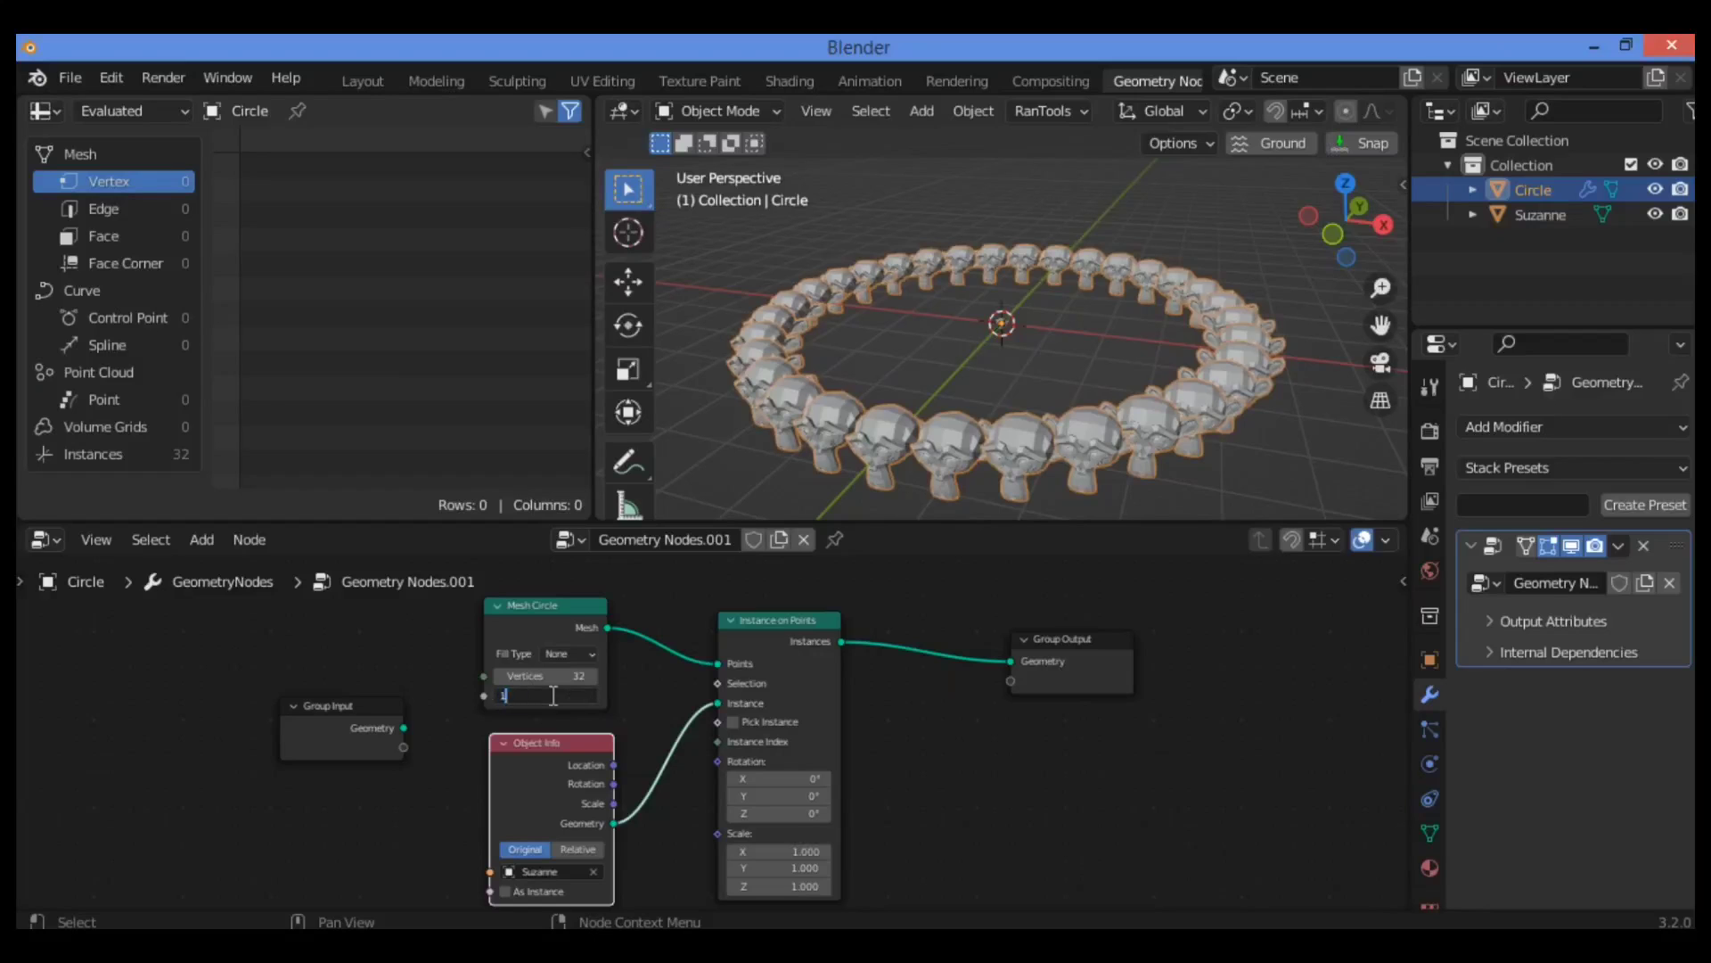
{"action": "type", "text": "1"}
{"action": "key", "text": "Return"}
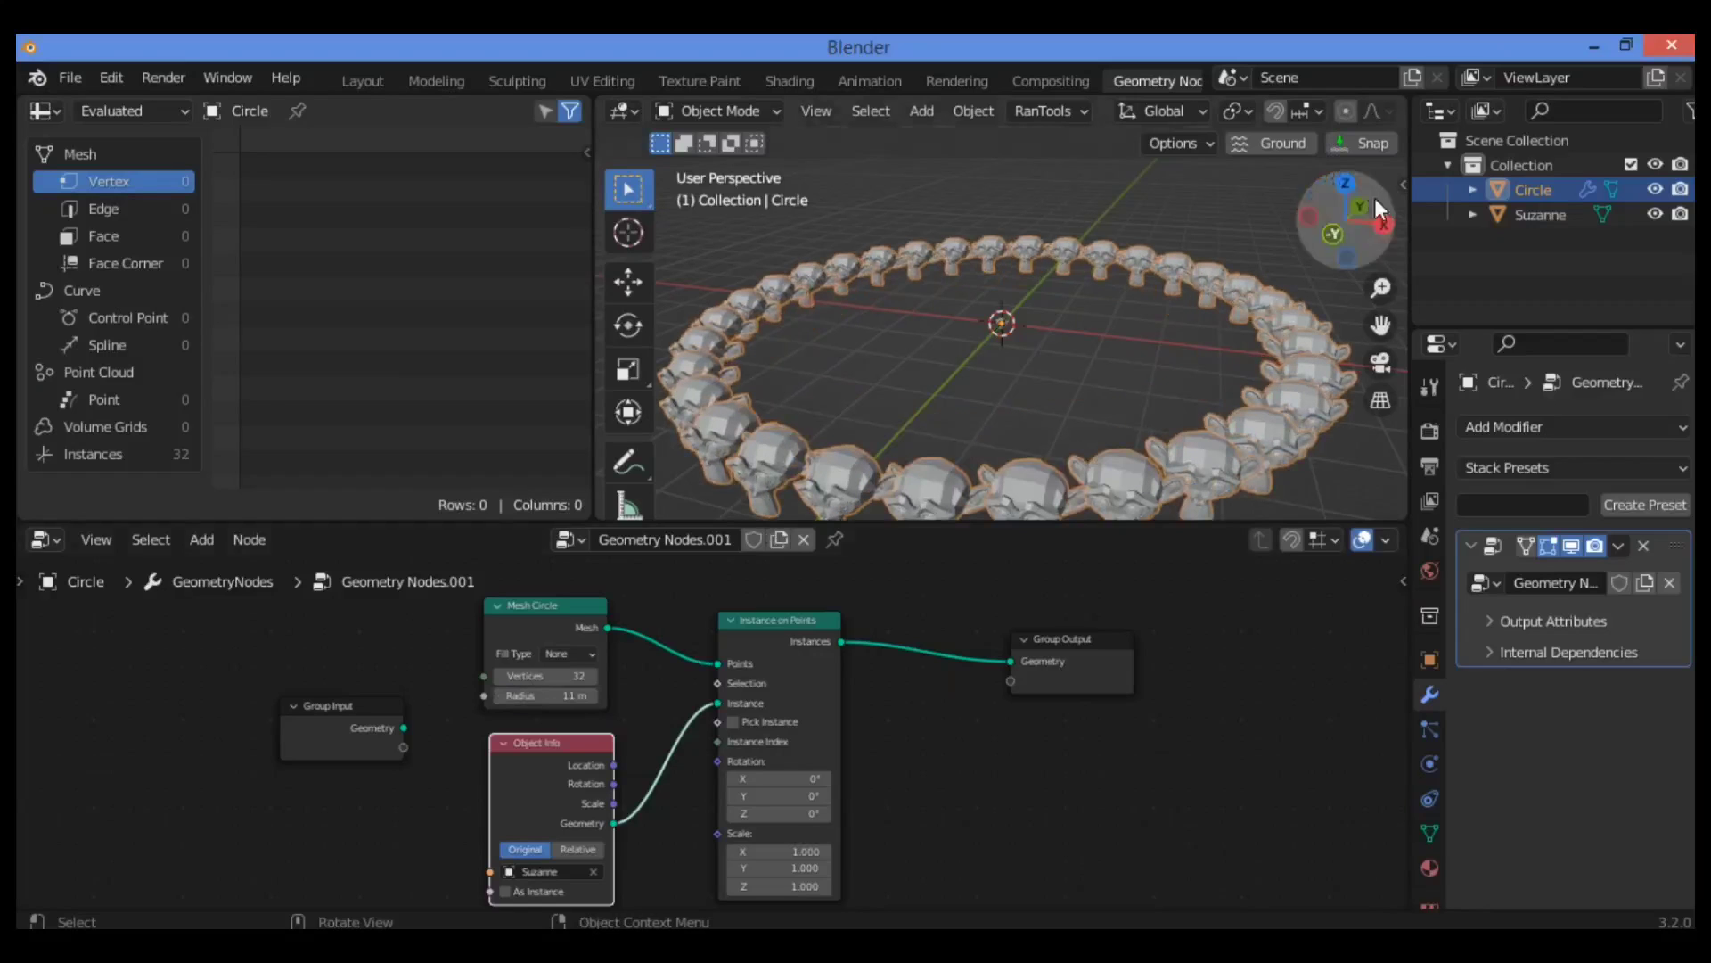
{"action": "left_click_drag", "start_coordinate": [1346, 230], "coordinate": [1312, 244]}
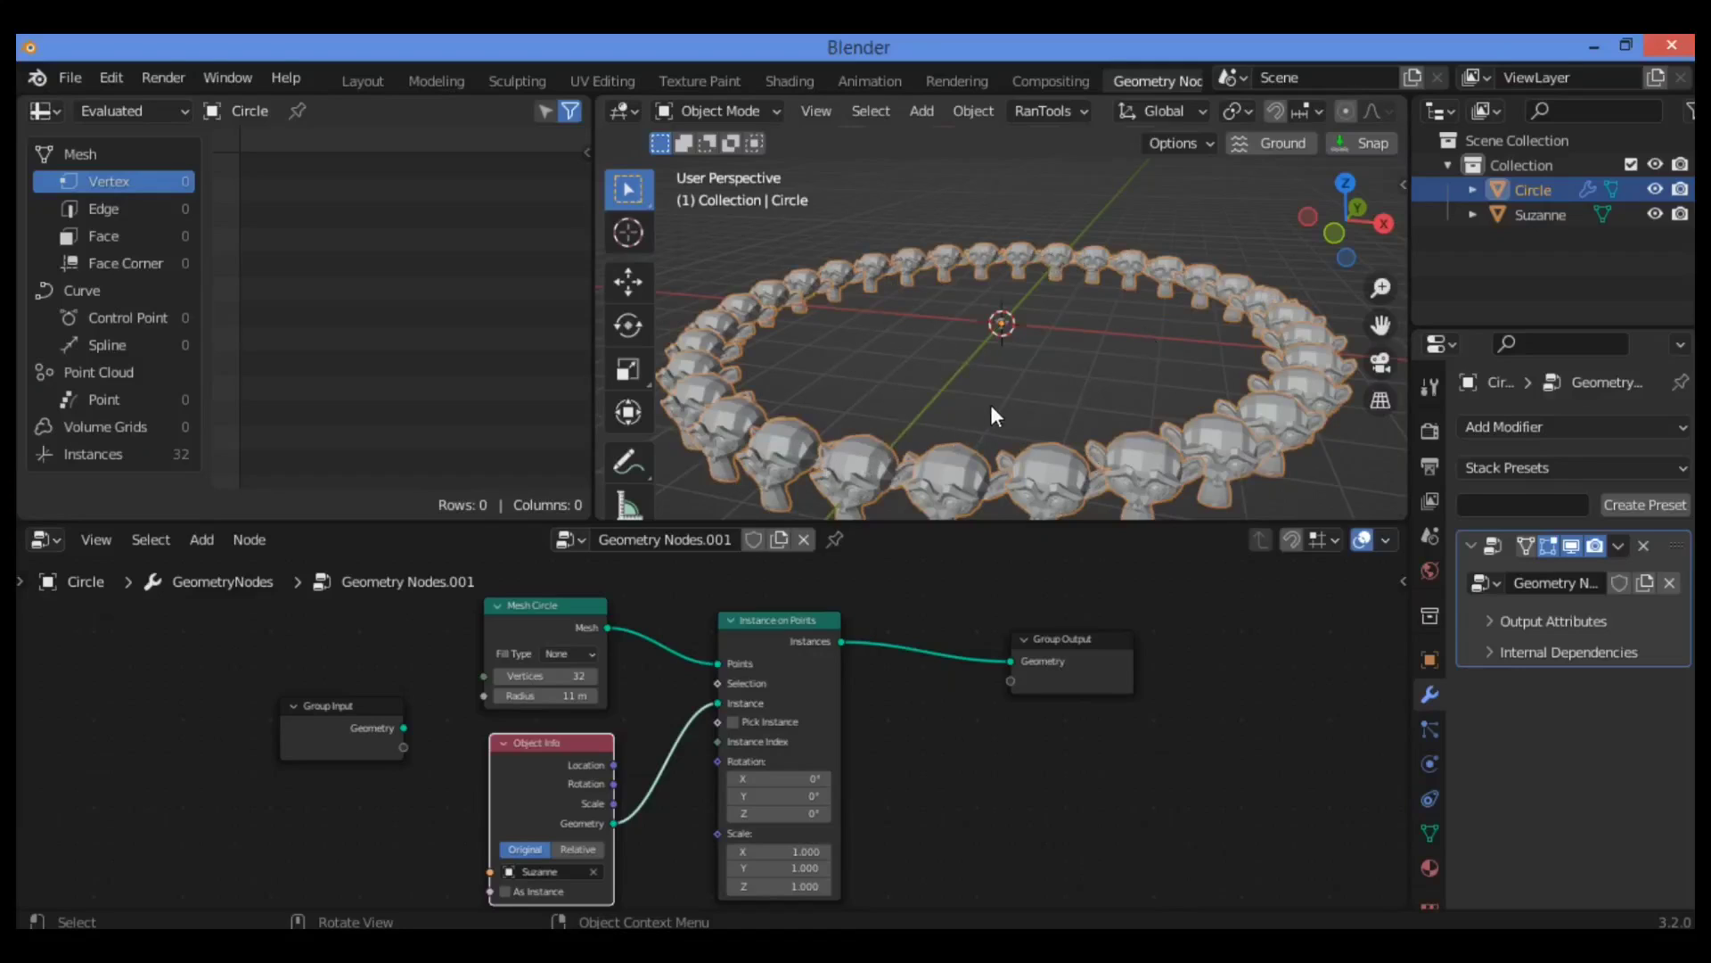
Step: Nudge the Object Info node aside and compare its Relative and Original transform spaces, leaving it on Original
{"action": "left_click_drag", "start_coordinate": [576, 756], "coordinate": [564, 753]}
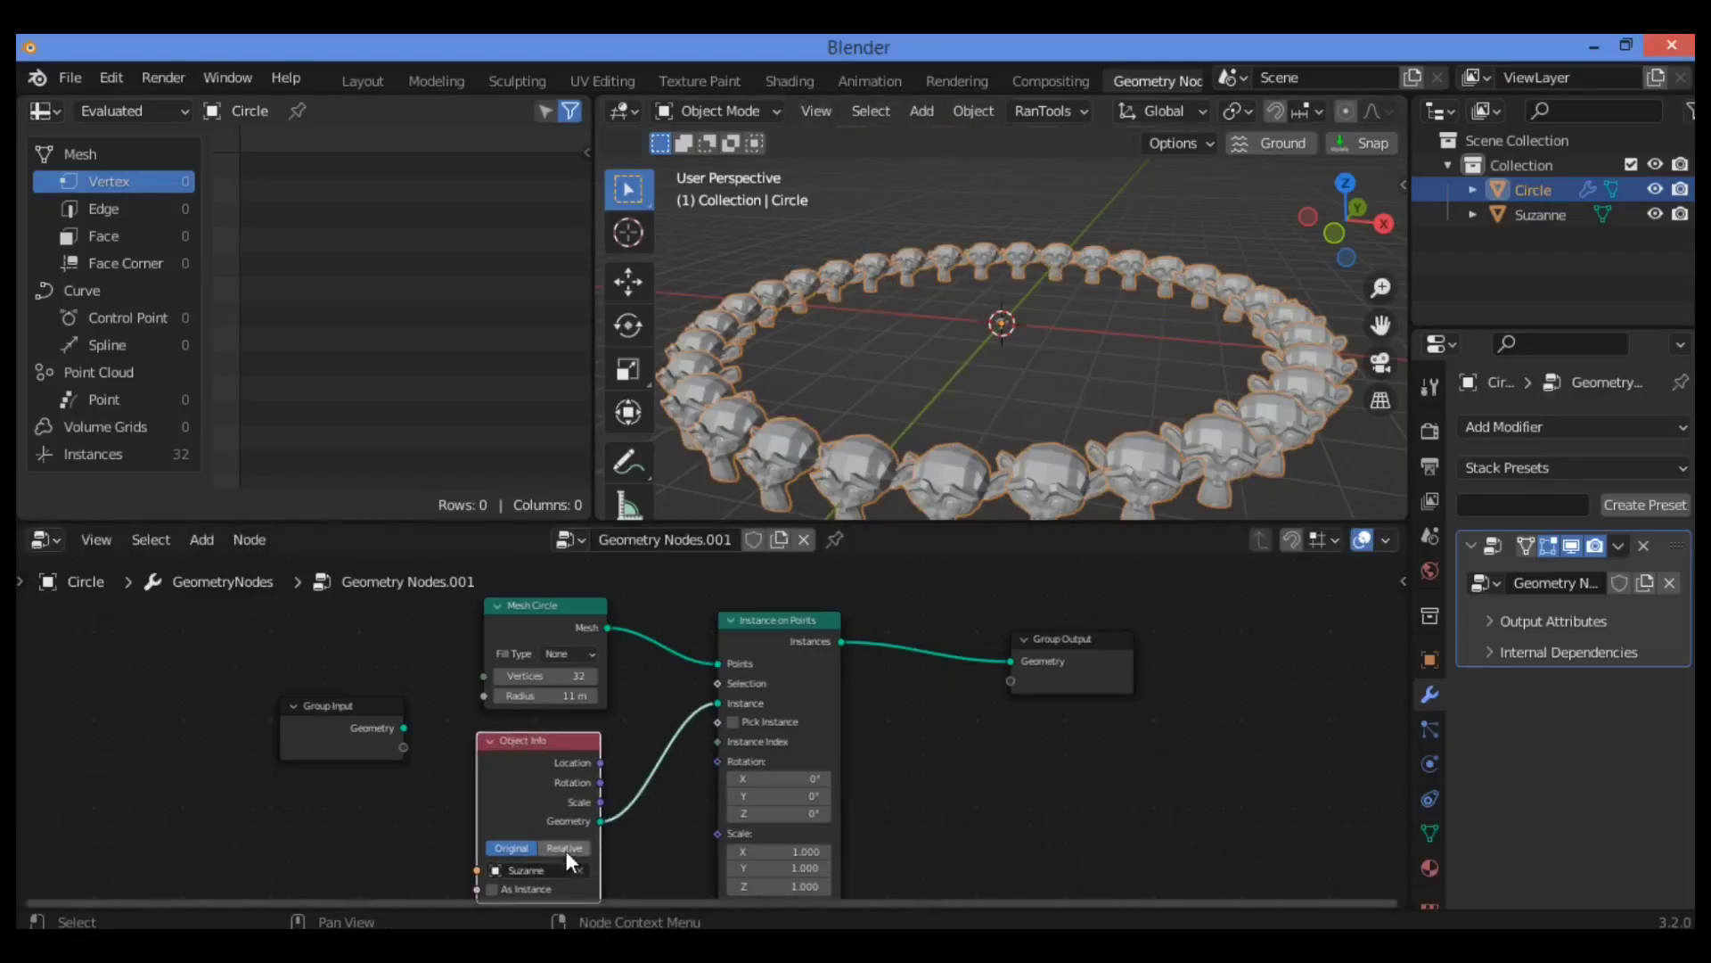
{"action": "left_click", "coordinate": [565, 849]}
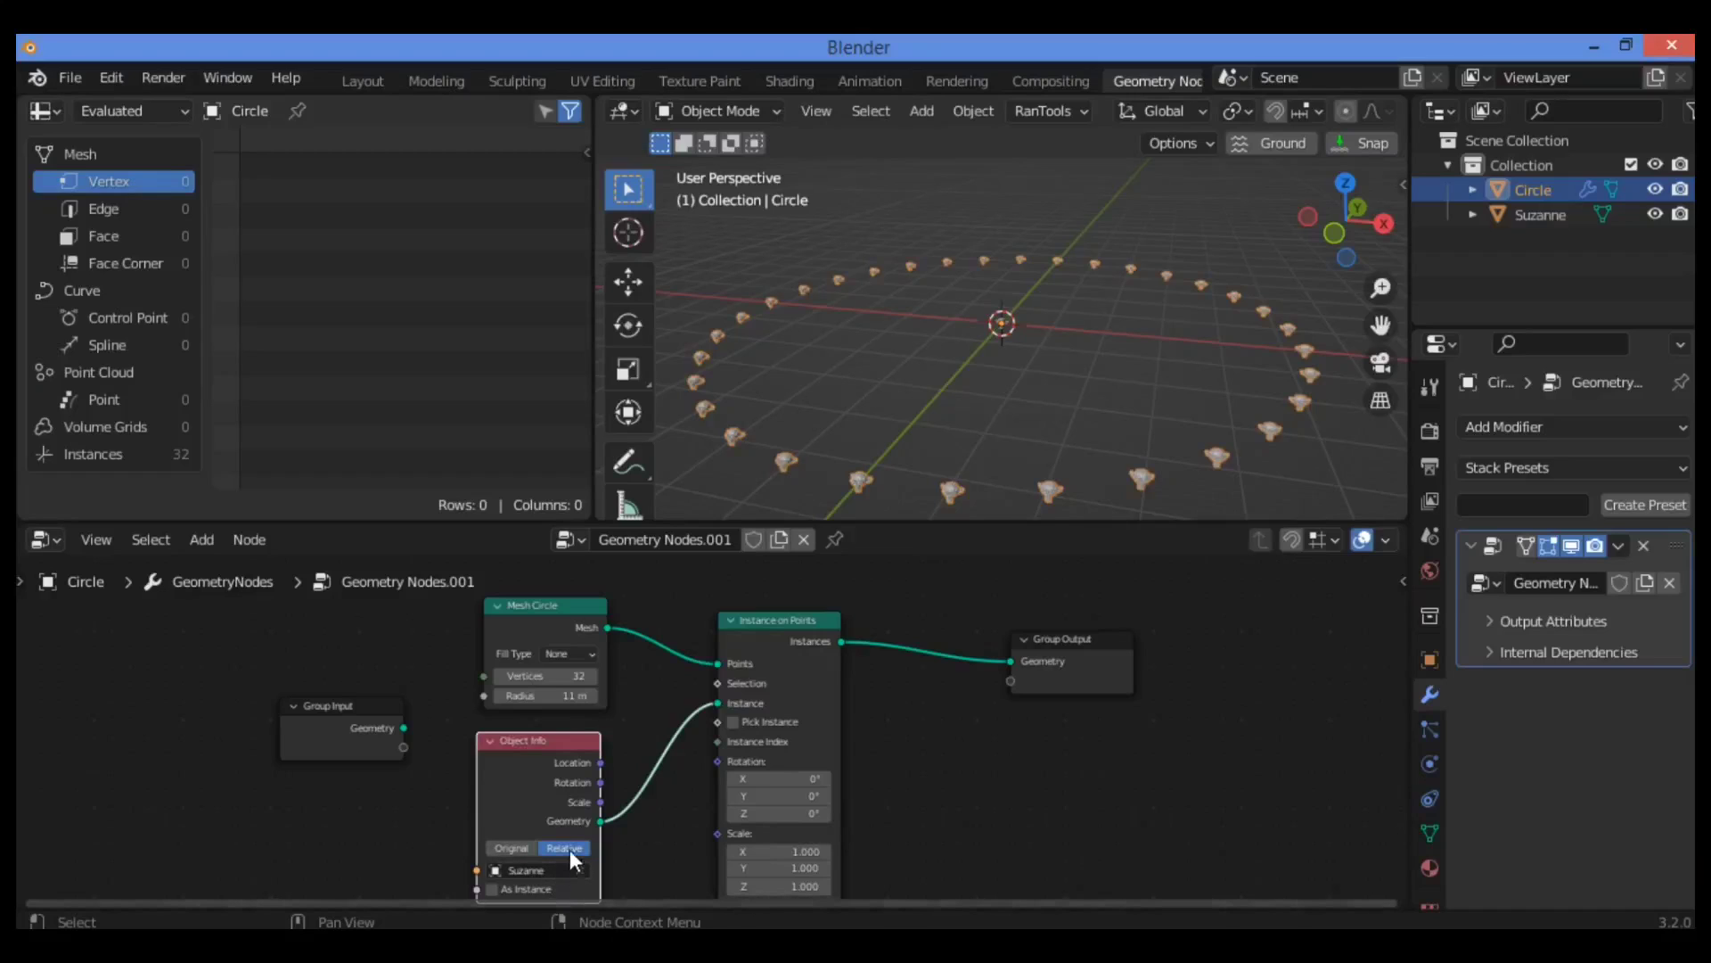
{"action": "left_click", "coordinate": [515, 848]}
{"action": "left_click", "coordinate": [547, 848]}
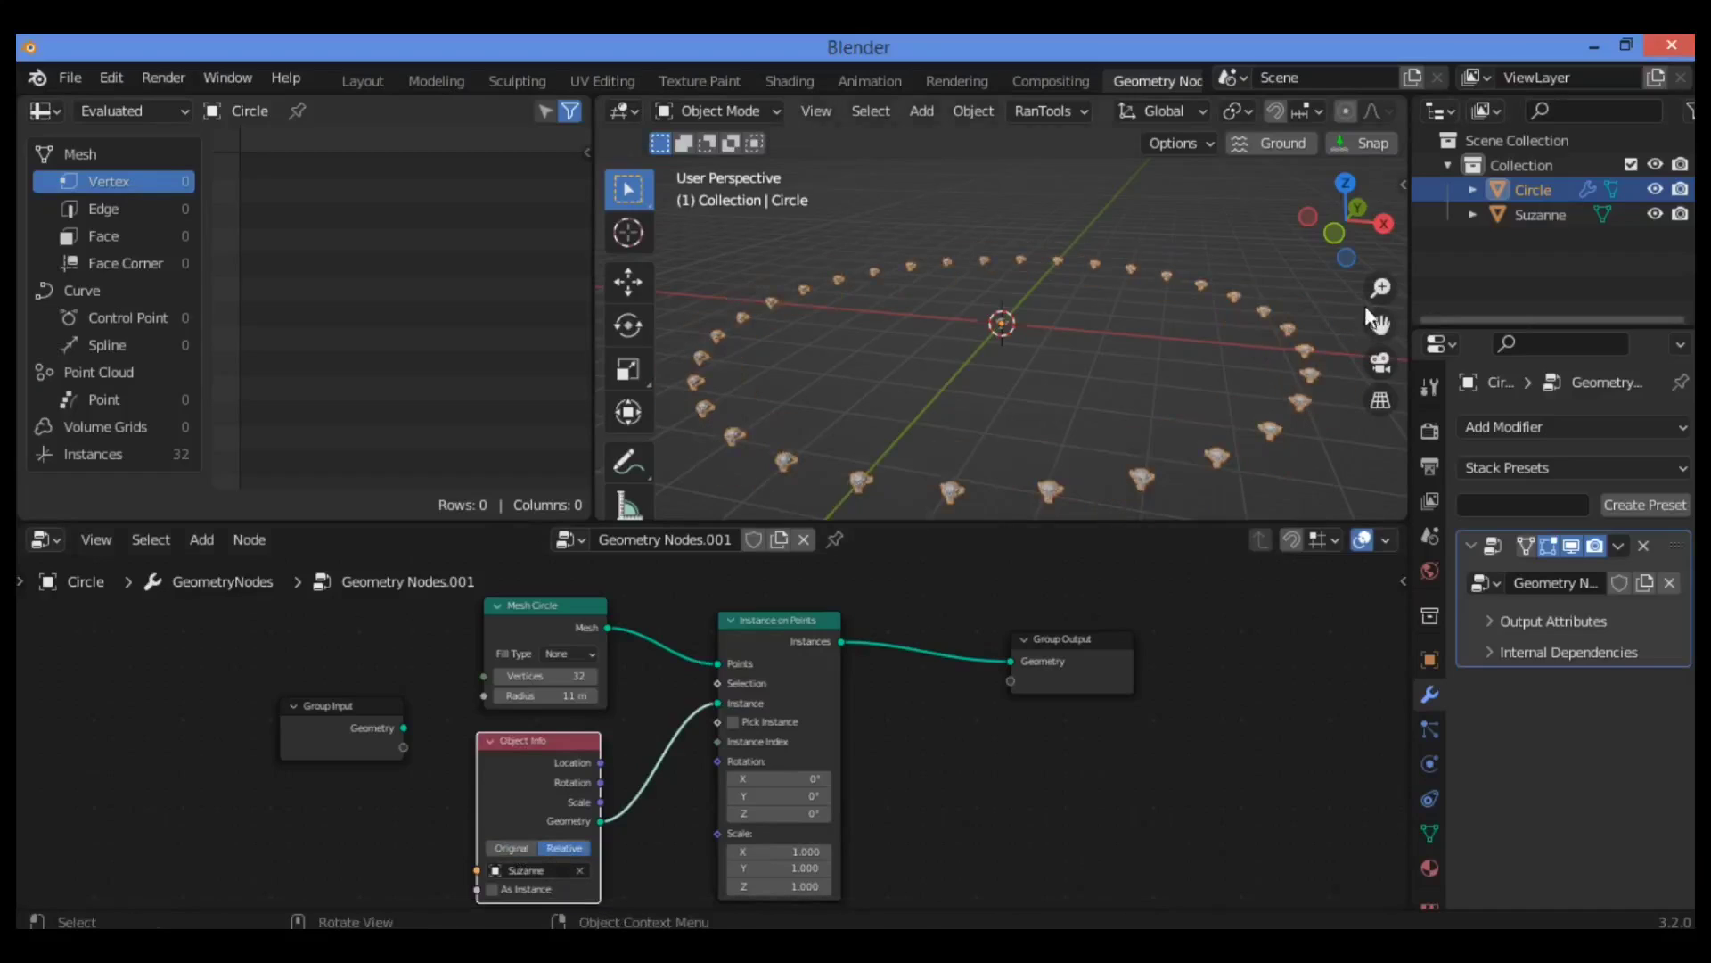
{"action": "mouse_move", "coordinate": [1381, 288]}
{"action": "left_mouse_down"}
{"action": "mouse_move", "coordinate": [1381, 234]}
{"action": "mouse_move", "coordinate": [1381, 301]}
{"action": "left_mouse_up"}
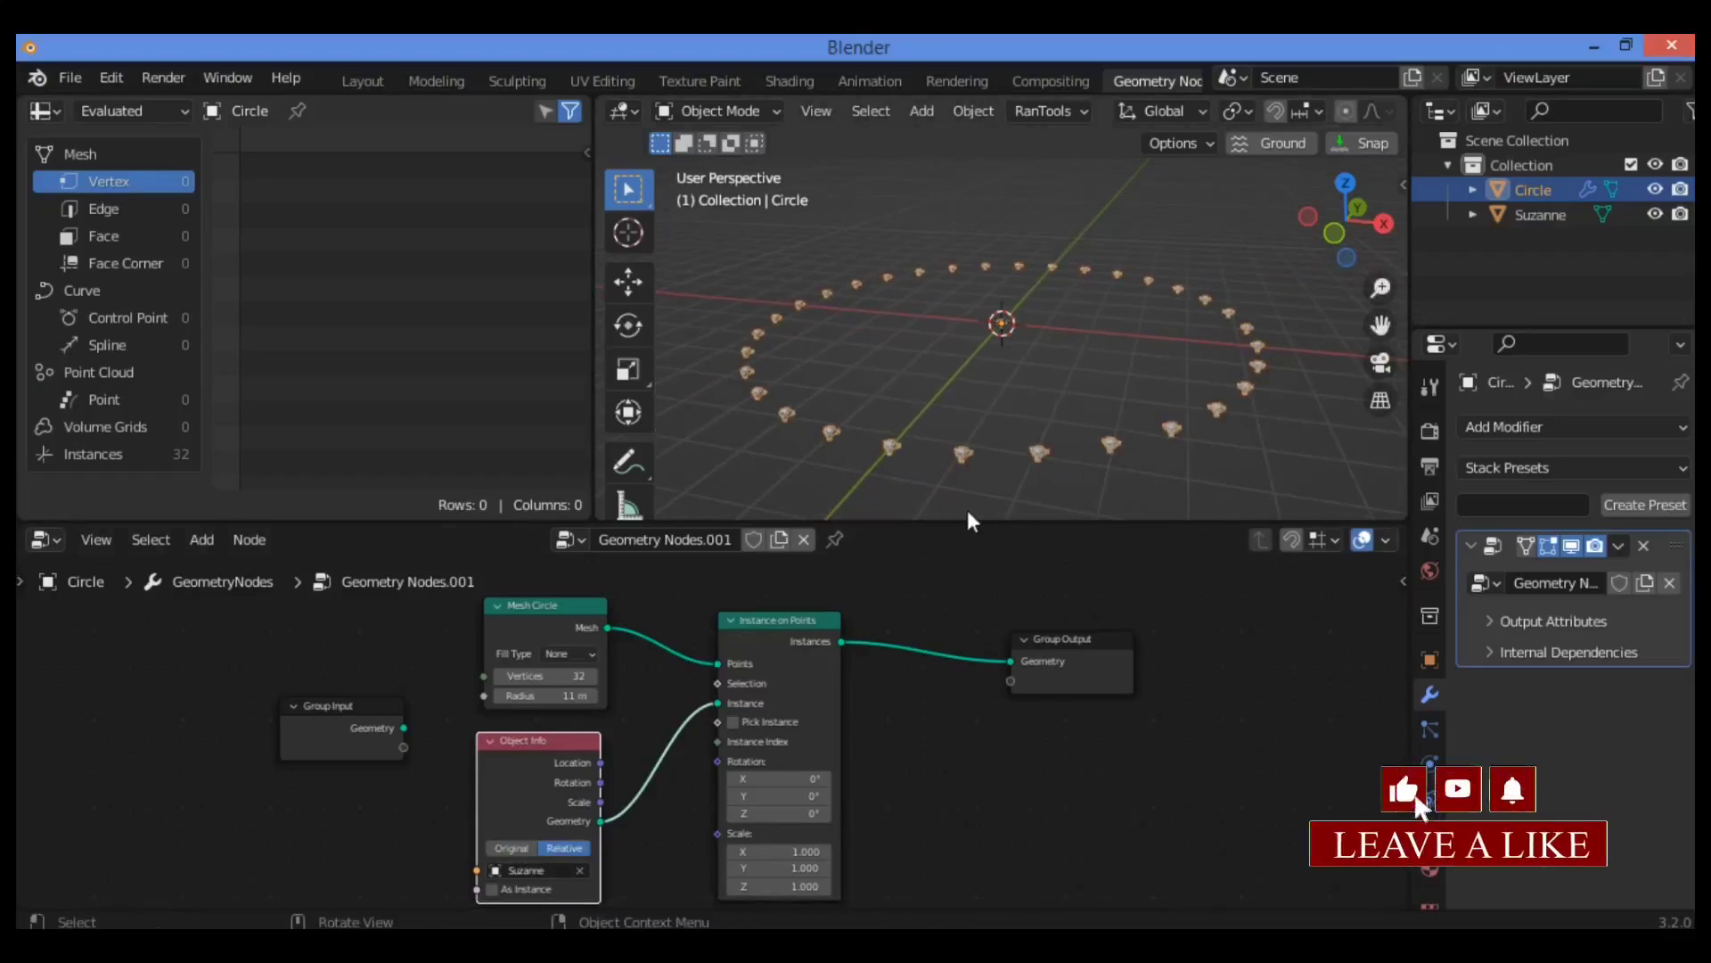
{"action": "left_click", "coordinate": [510, 847]}
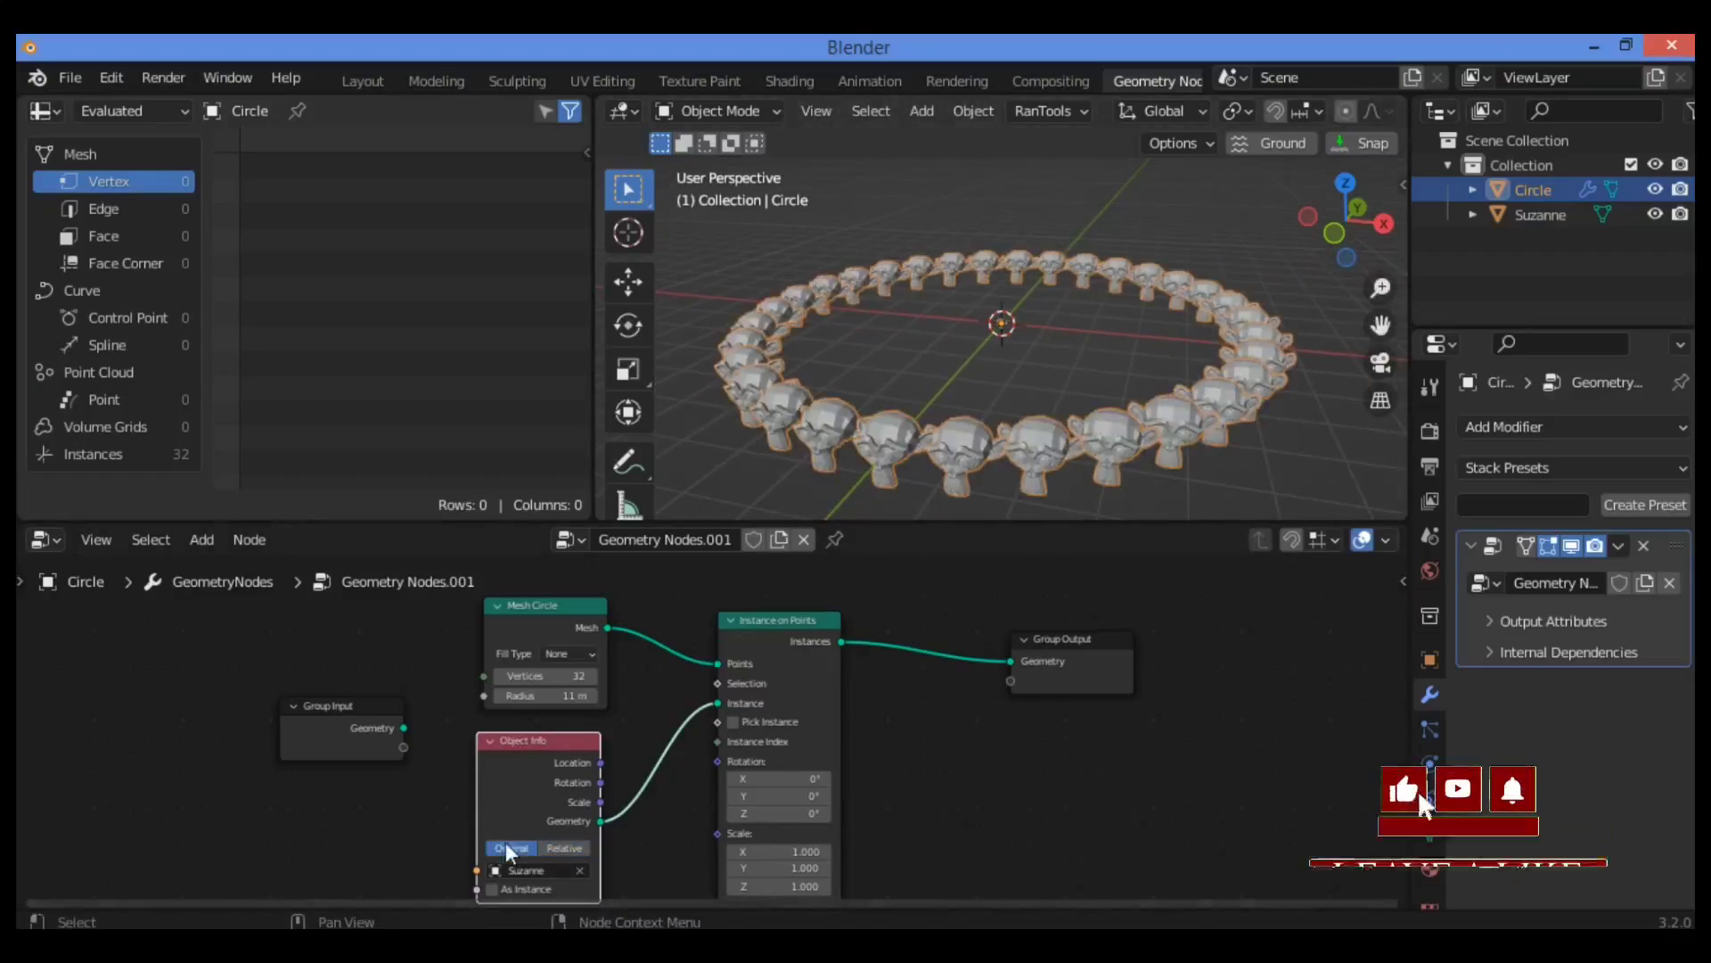
Step: Enable As Instance on the Object Info node and reduce the Mesh Circle vertices to 18
{"action": "left_click", "coordinate": [490, 889]}
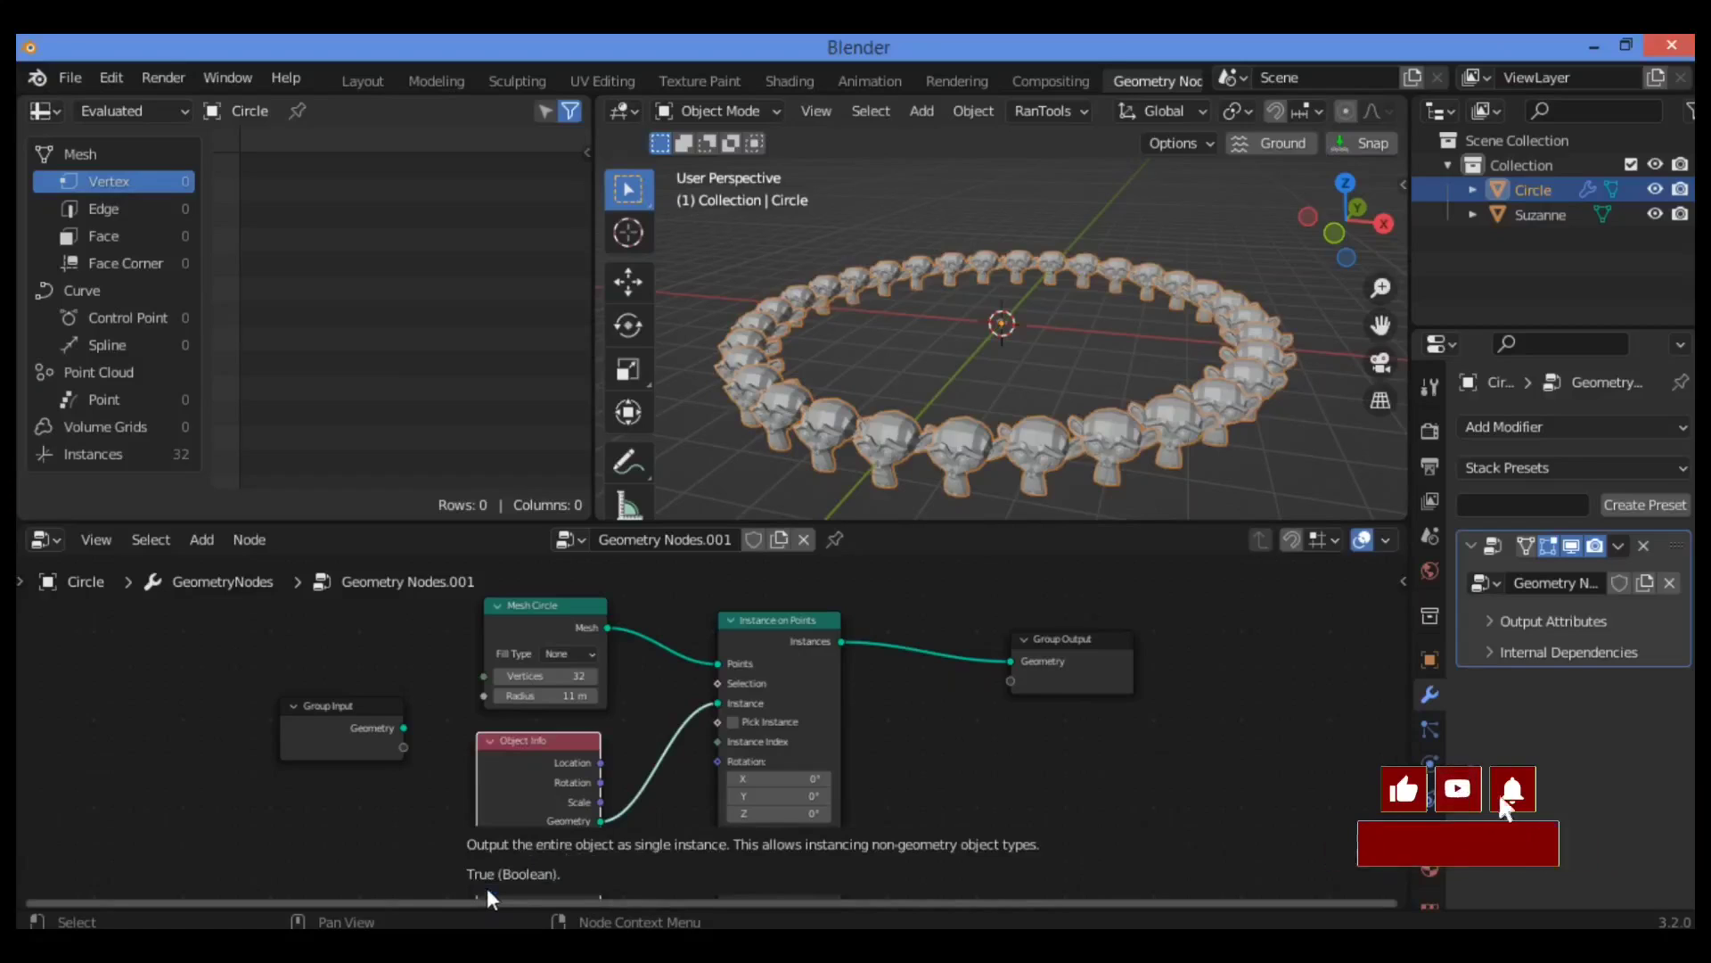
{"action": "left_click_drag", "start_coordinate": [565, 675], "coordinate": [527, 675]}
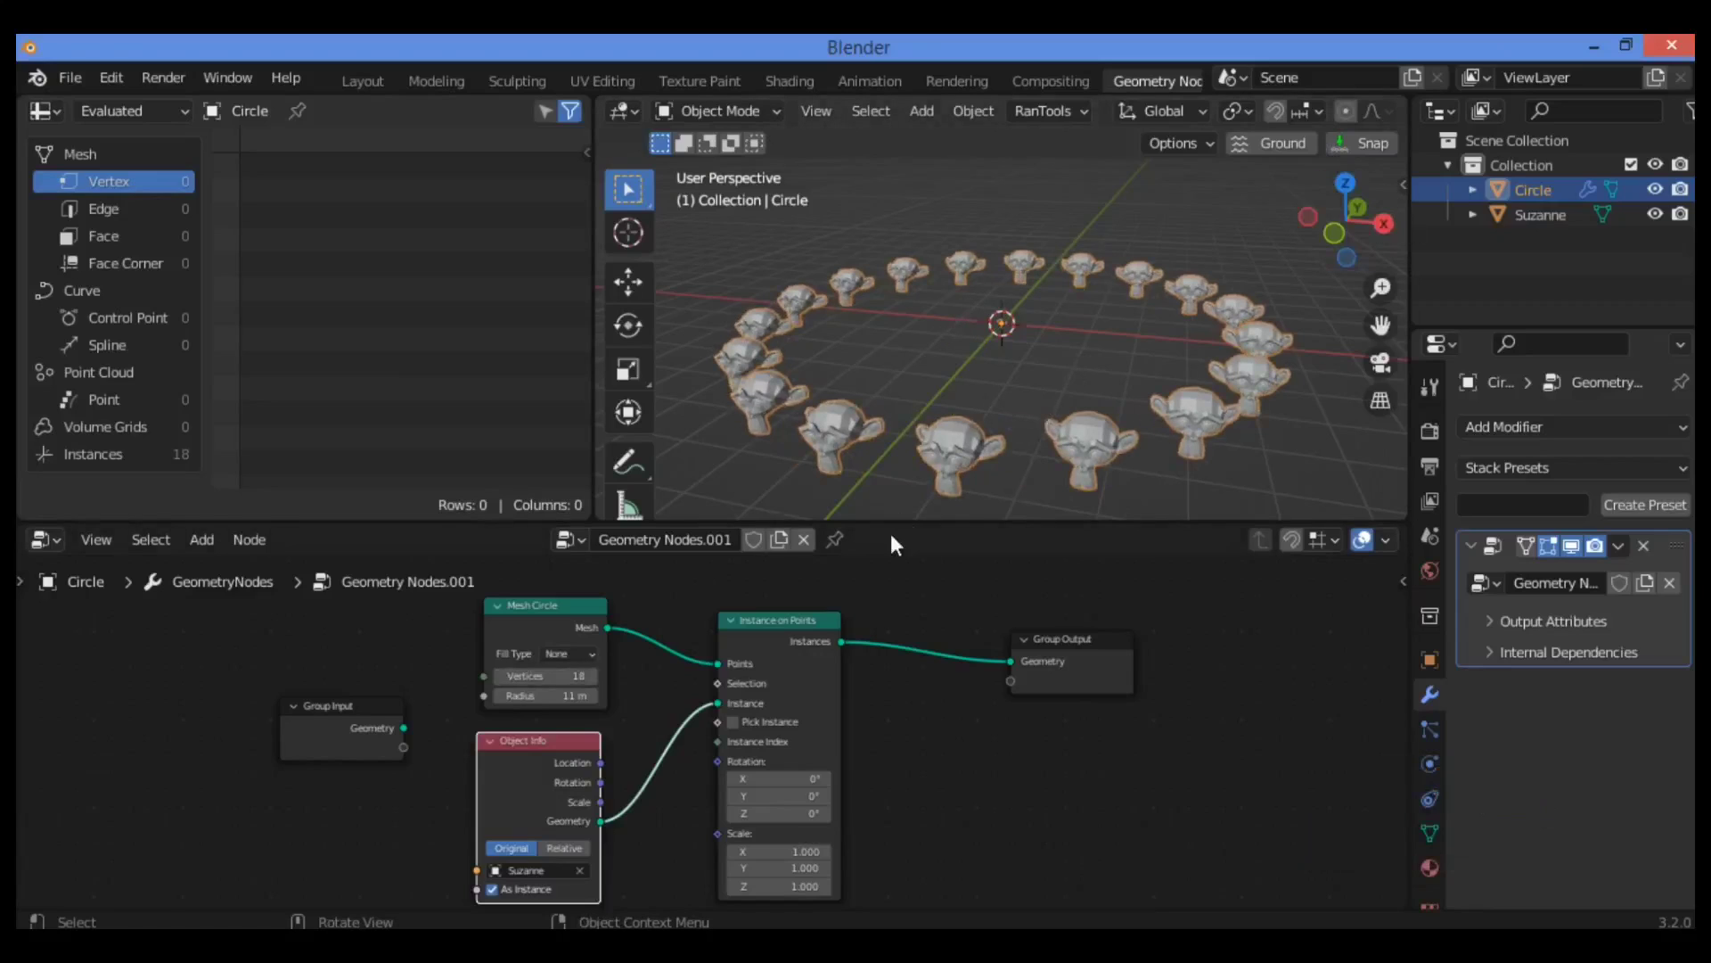
Step: Rotate the instances in the Instance on Points node to about X 15.3°, Y -5.4° and Z 4.4°
{"action": "left_click", "coordinate": [733, 722]}
{"action": "left_click_drag", "start_coordinate": [751, 779], "coordinate": [772, 780]}
{"action": "left_click_drag", "start_coordinate": [779, 778], "coordinate": [807, 813]}
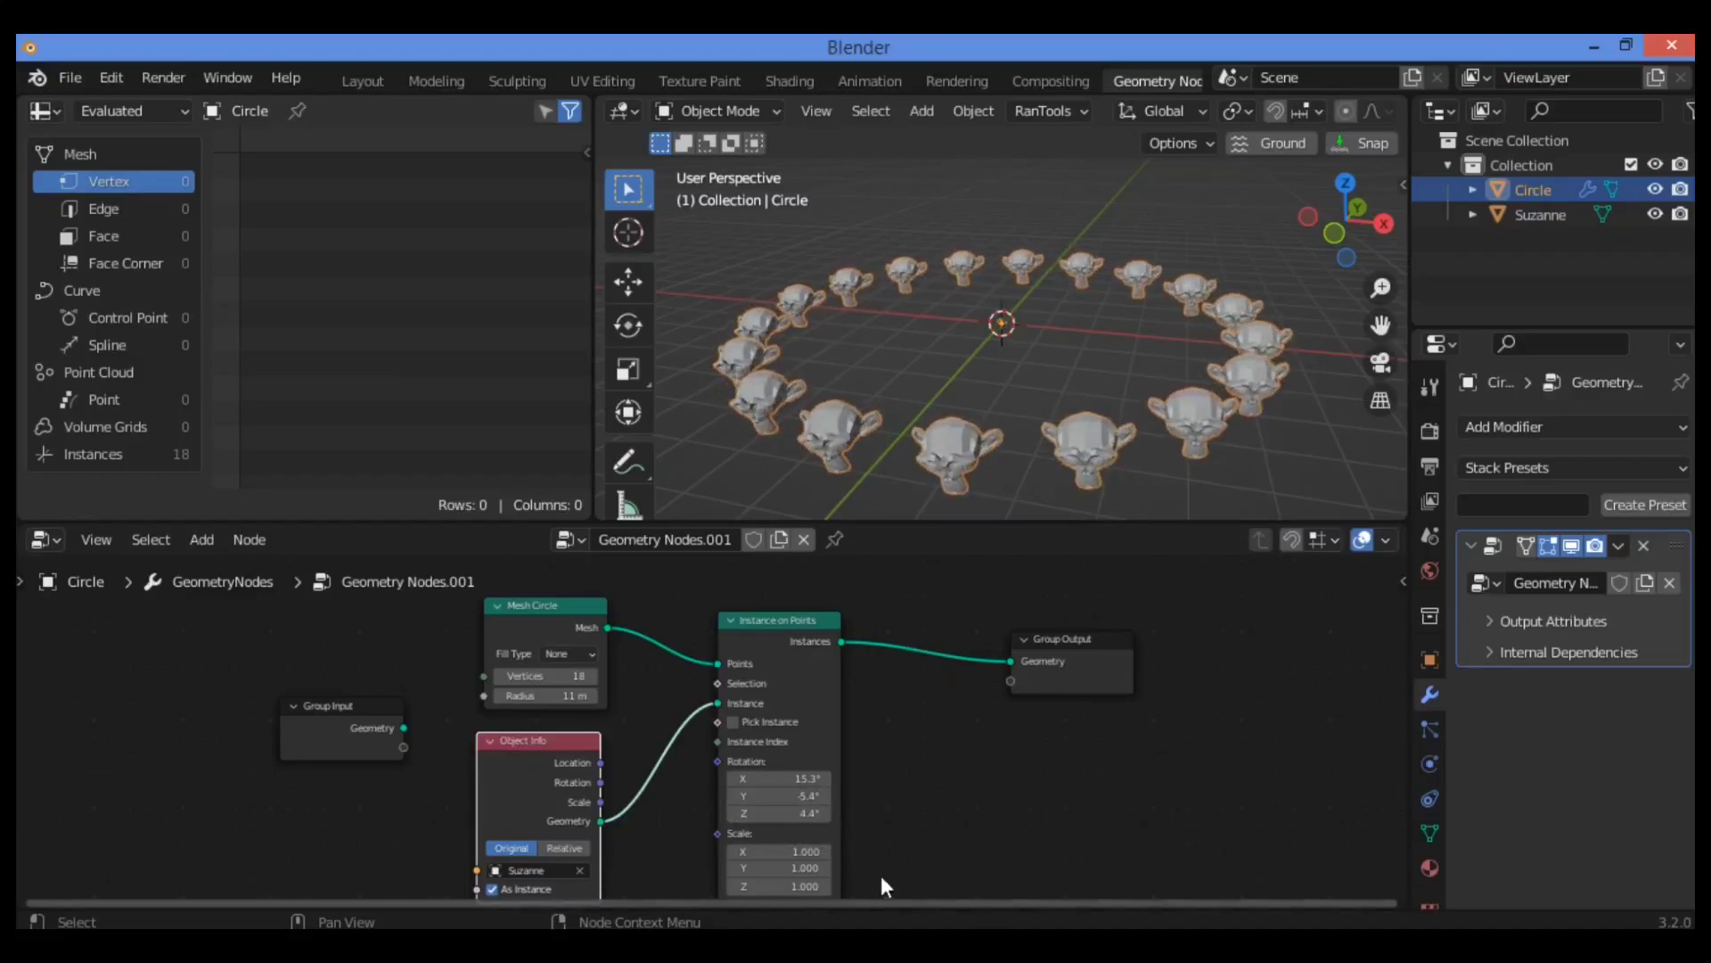
Step: Move the Instance on Points node slightly up and set its scale to 0.5 on Y and 2 on X
{"action": "left_click_drag", "start_coordinate": [784, 623], "coordinate": [784, 600]}
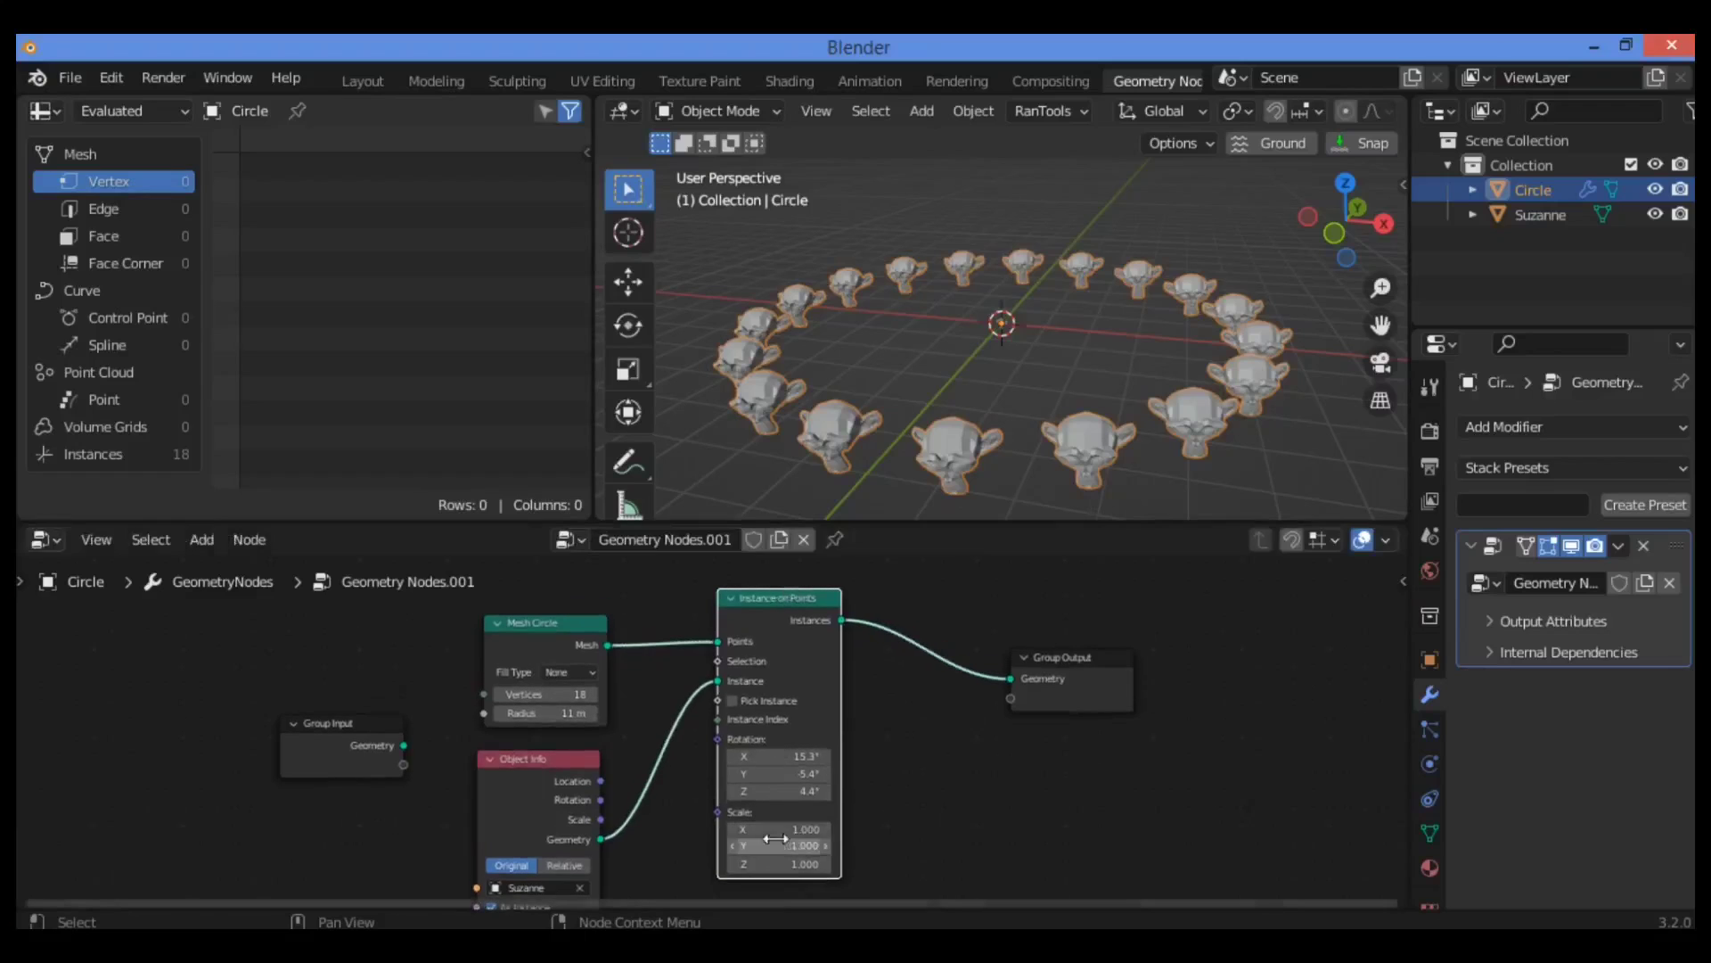
{"action": "mouse_move", "coordinate": [785, 845]}
{"action": "left_mouse_down"}
{"action": "mouse_move", "coordinate": [838, 845]}
{"action": "mouse_move", "coordinate": [785, 845]}
{"action": "left_mouse_up"}
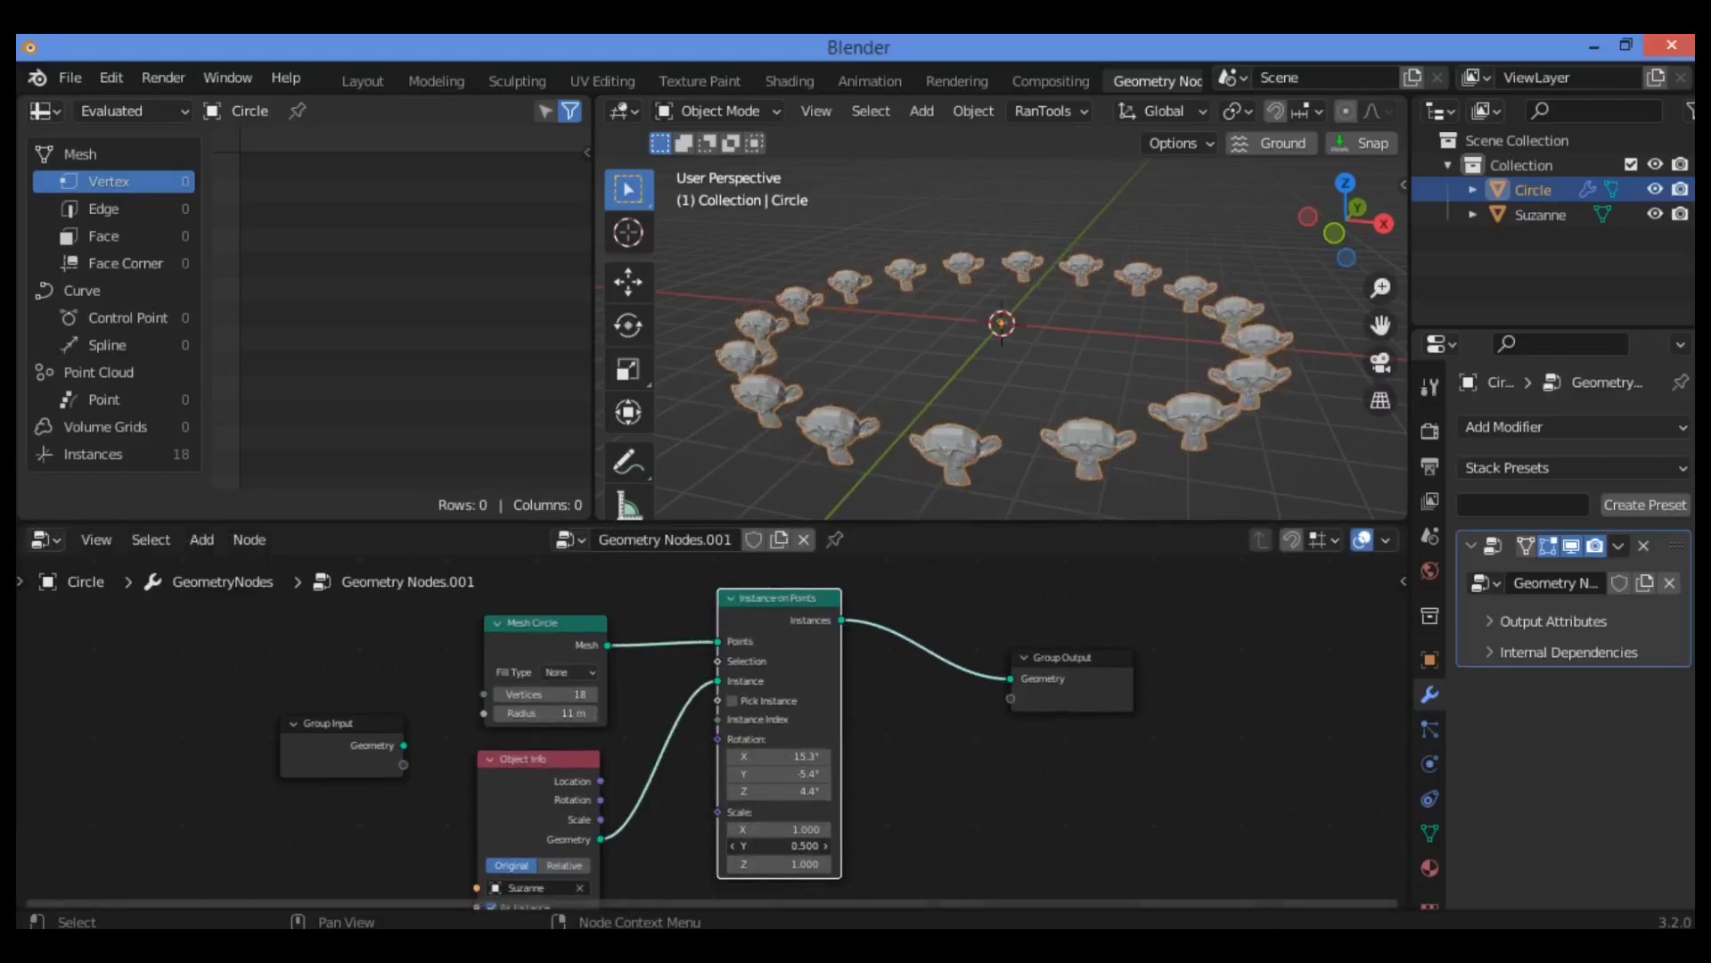
{"action": "left_click", "coordinate": [785, 829]}
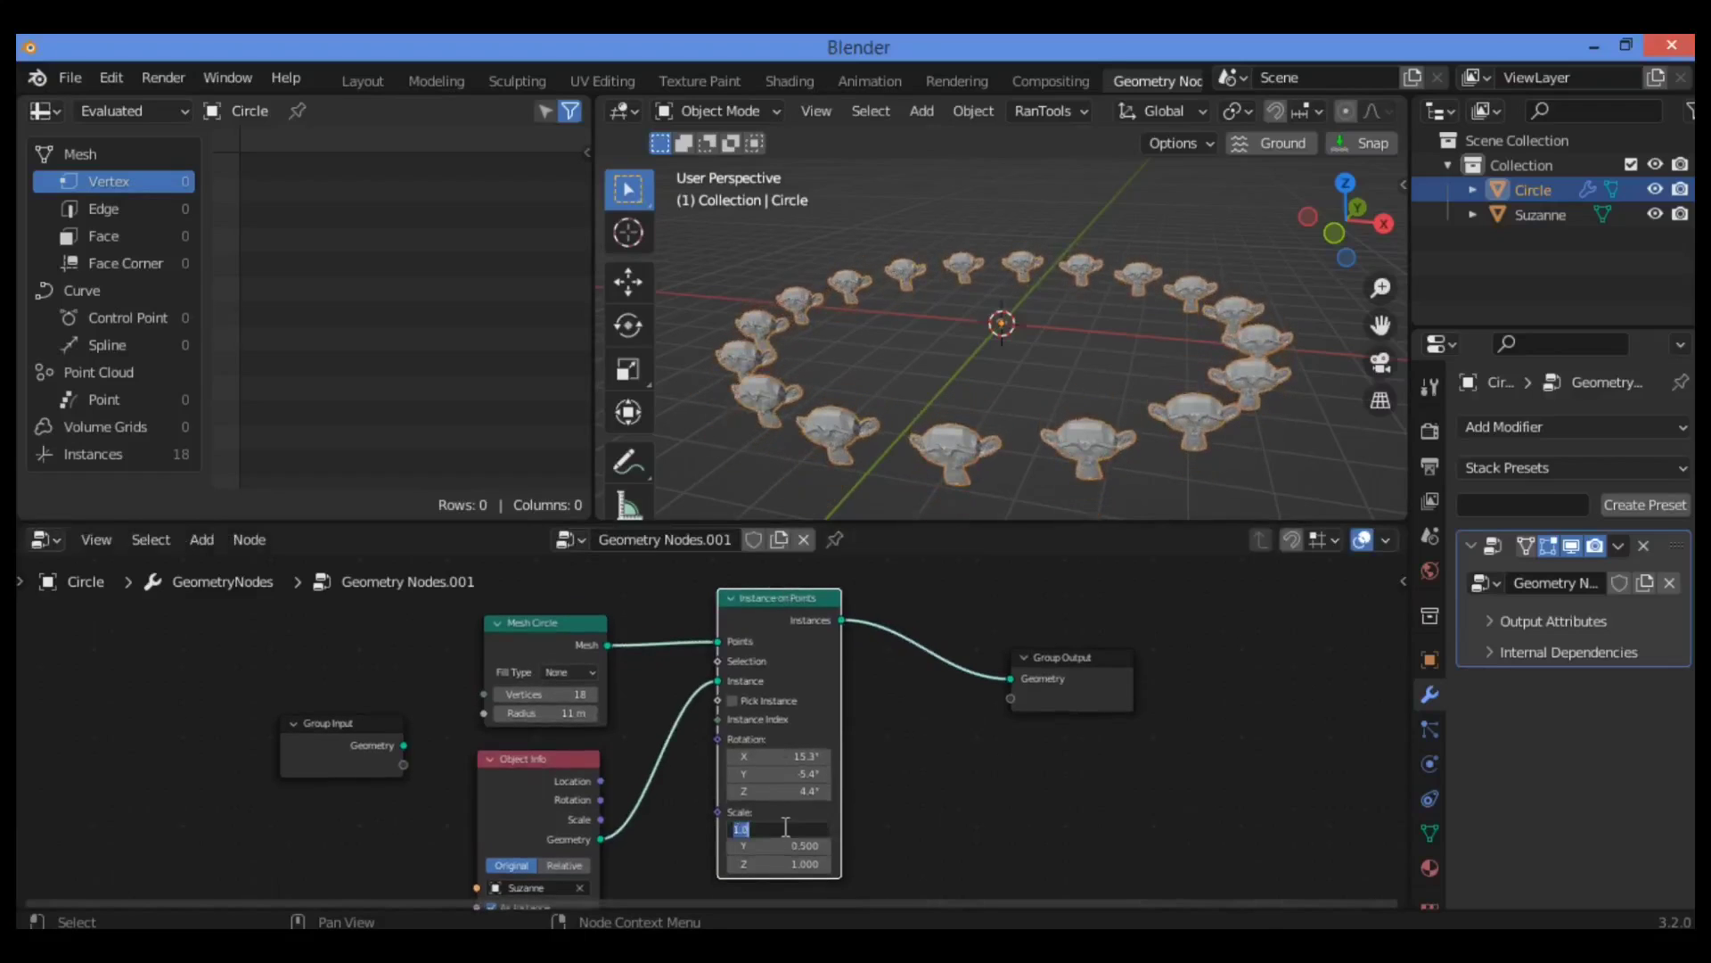
{"action": "type", "text": "2"}
{"action": "key", "text": "Return"}
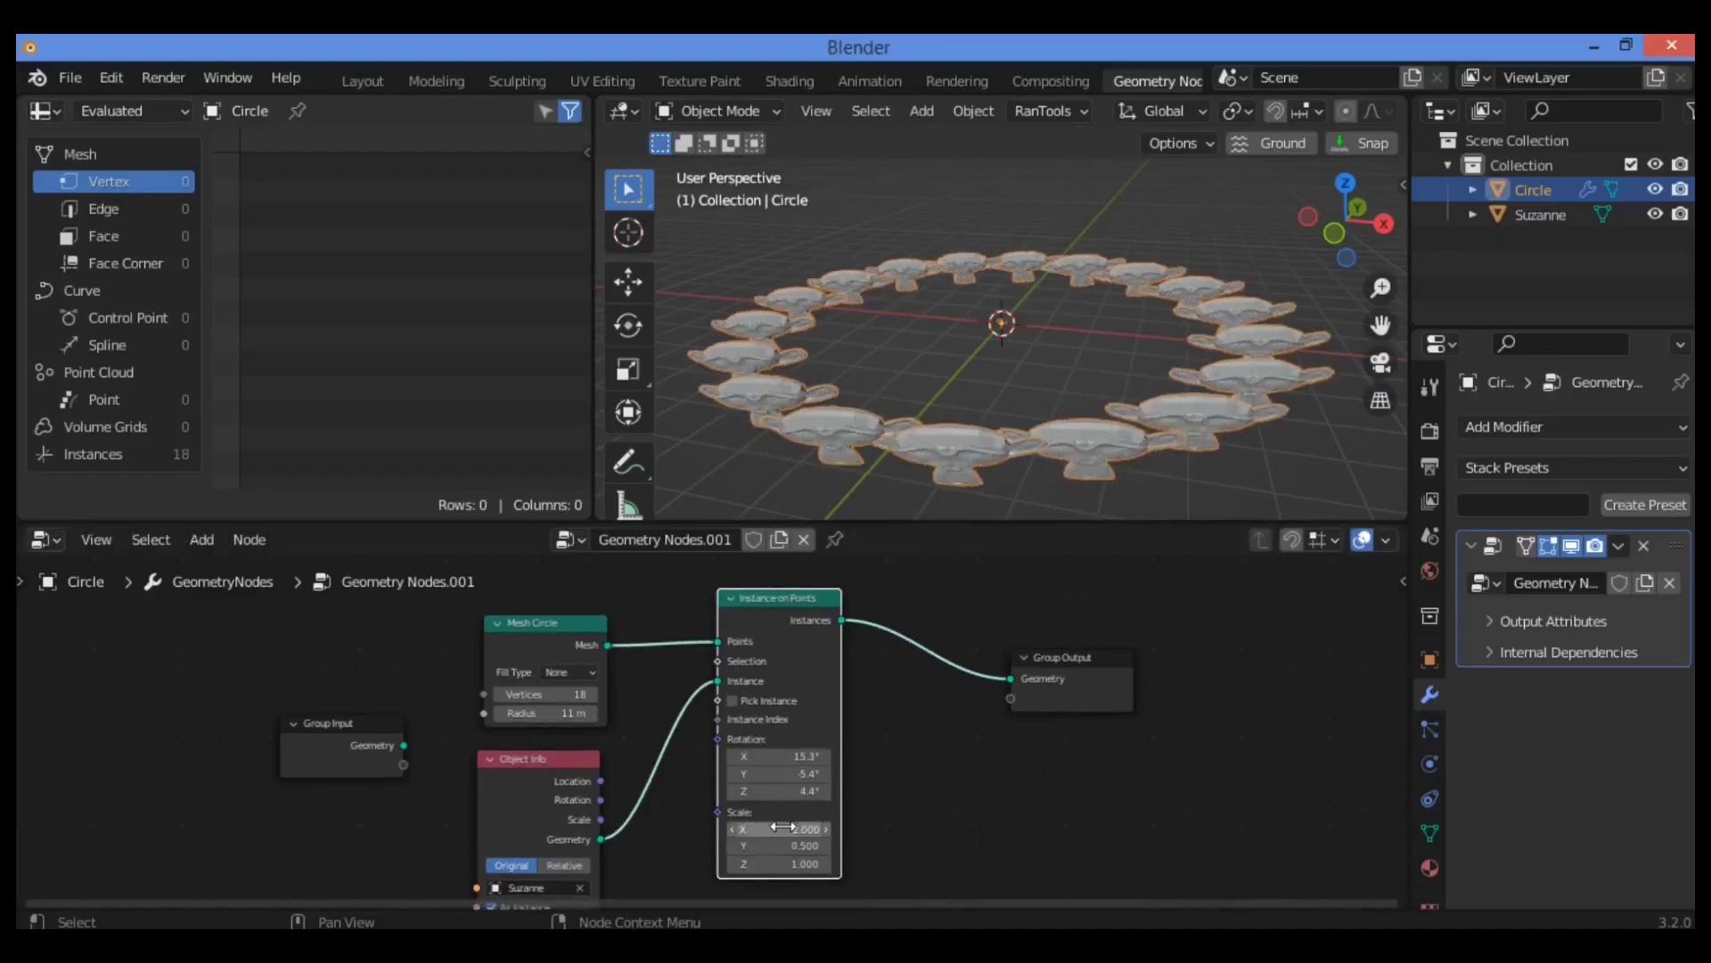
Step: Set the Instance on Points scale to 2 on both Y and Z
{"action": "left_click", "coordinate": [788, 847]}
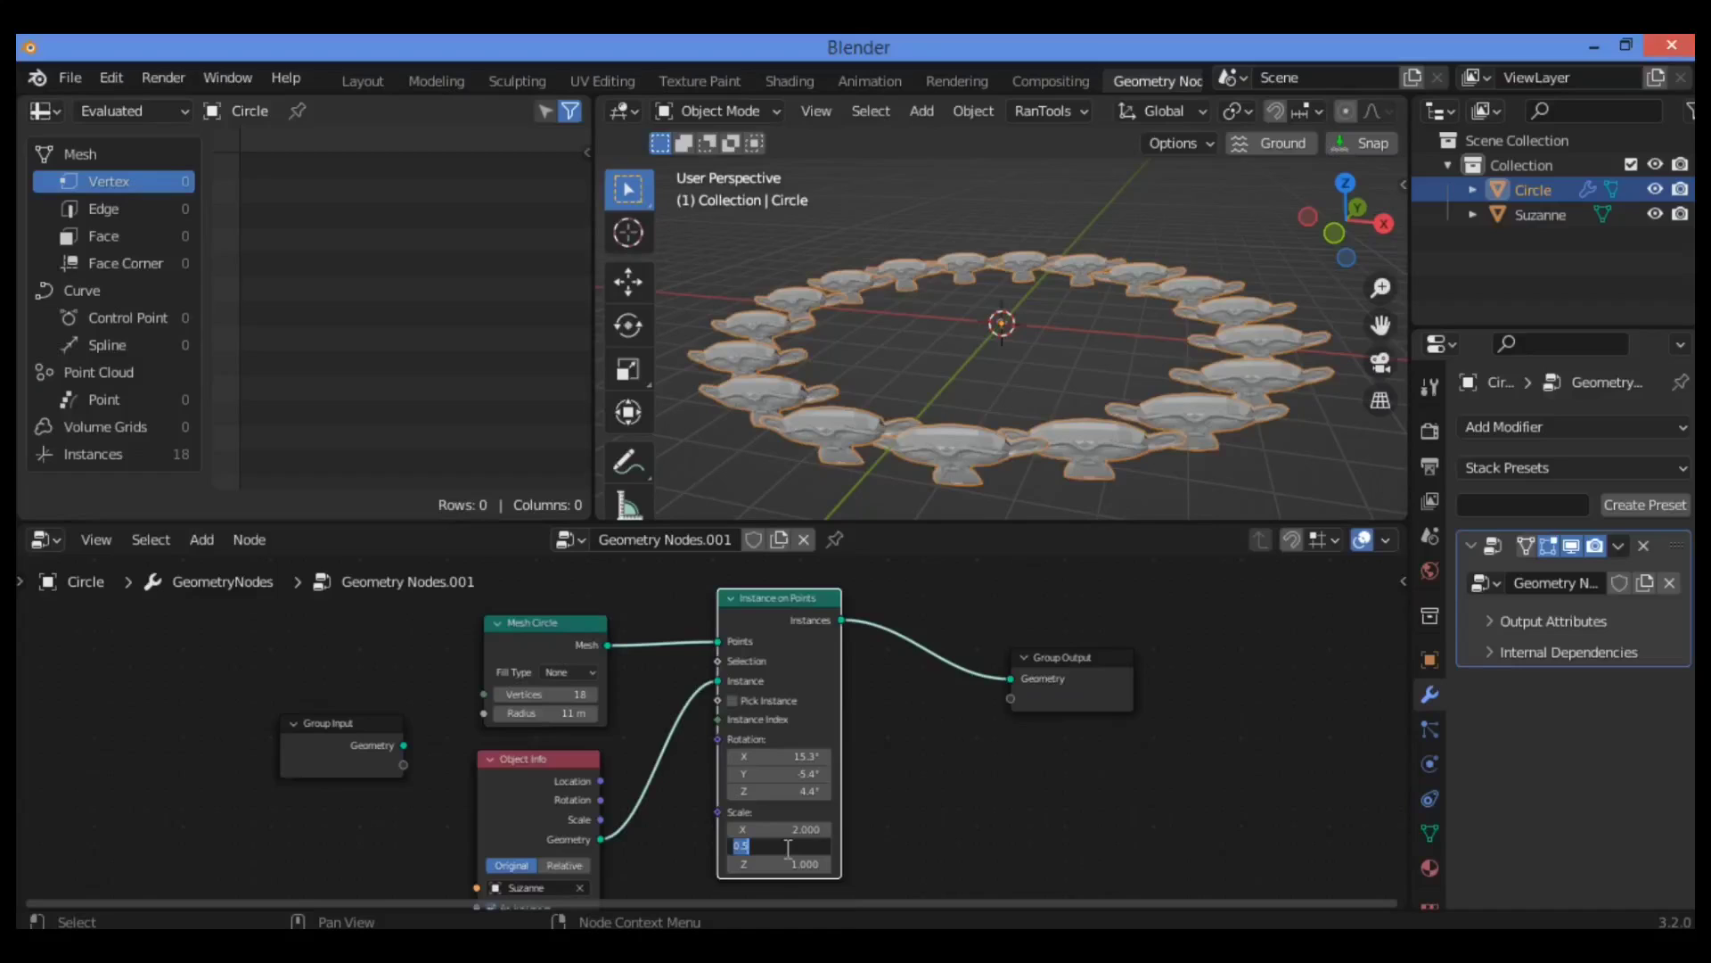
{"action": "type", "text": "2"}
{"action": "key", "text": "Return"}
{"action": "left_click", "coordinate": [784, 864]}
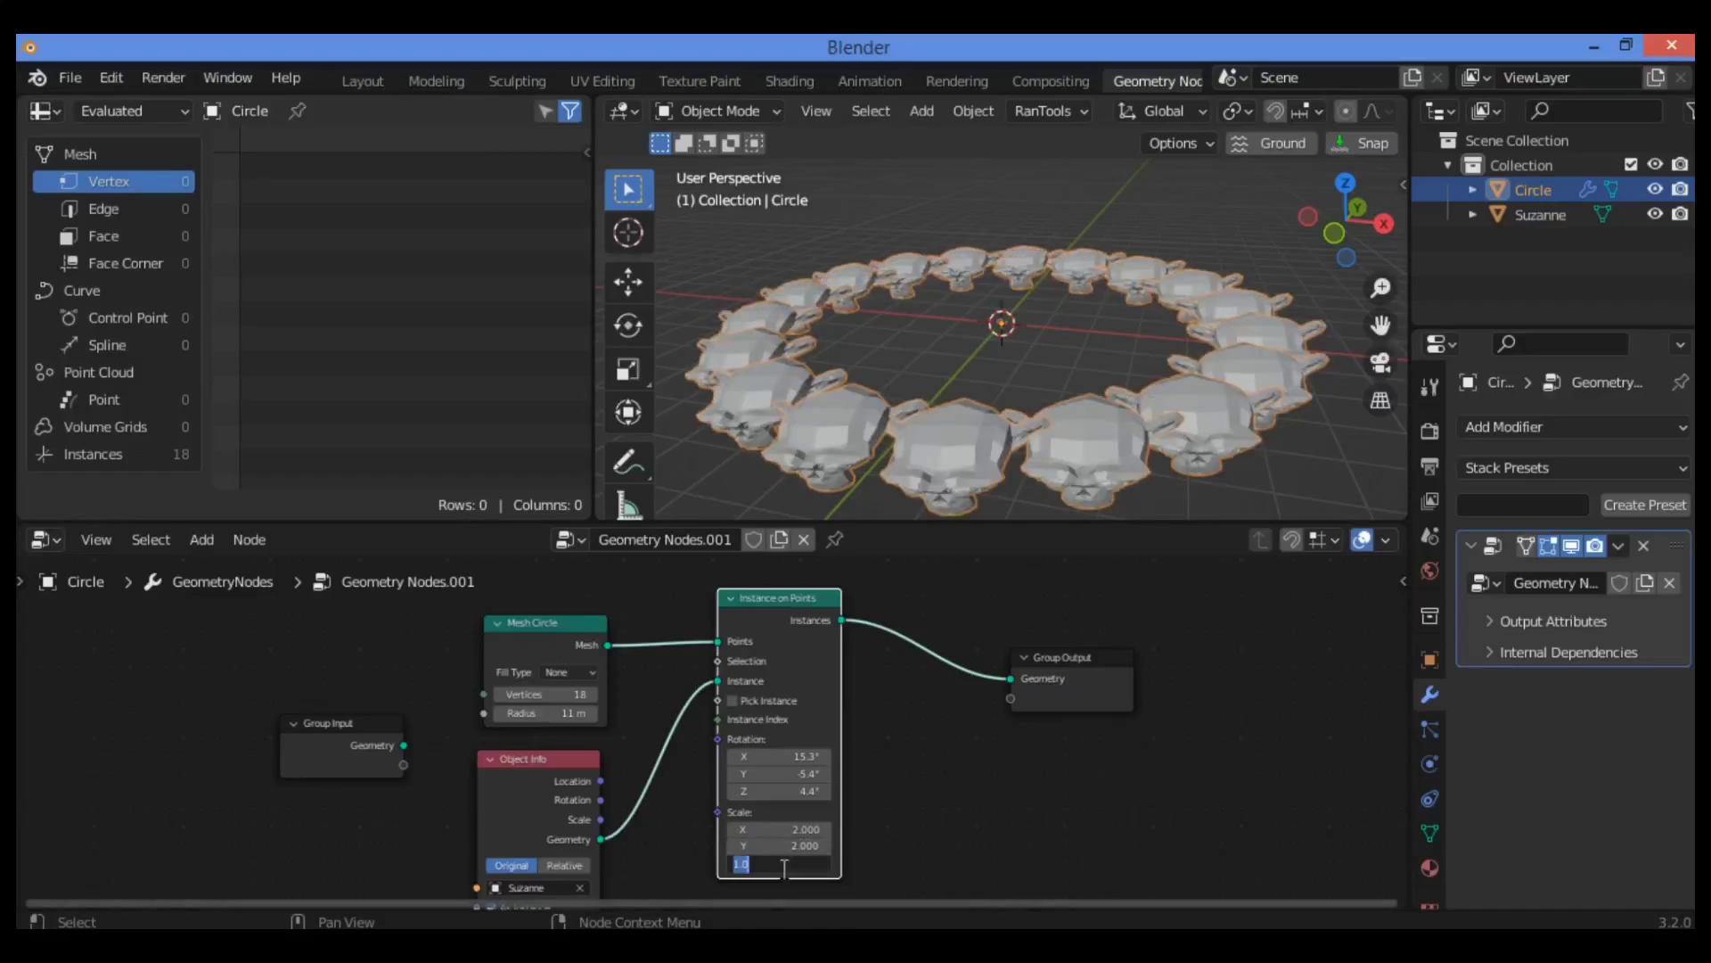
{"action": "type", "text": "2"}
{"action": "key", "text": "Return"}
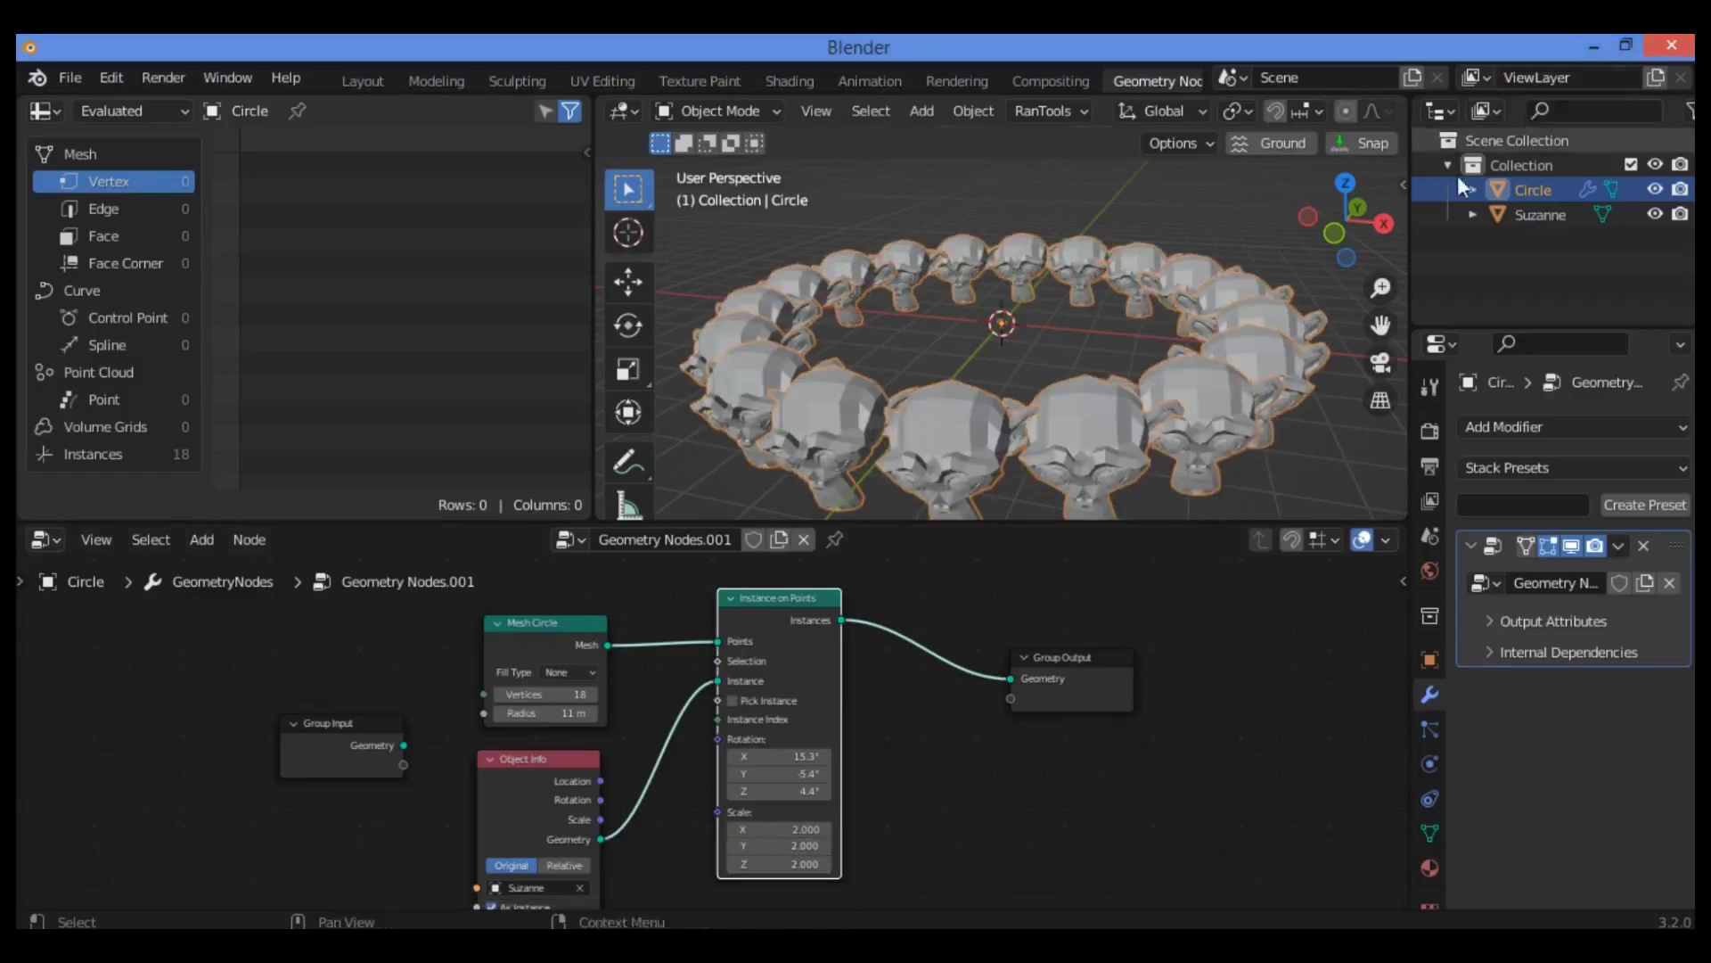
{"action": "left_click_drag", "start_coordinate": [1342, 214], "coordinate": [1283, 234]}
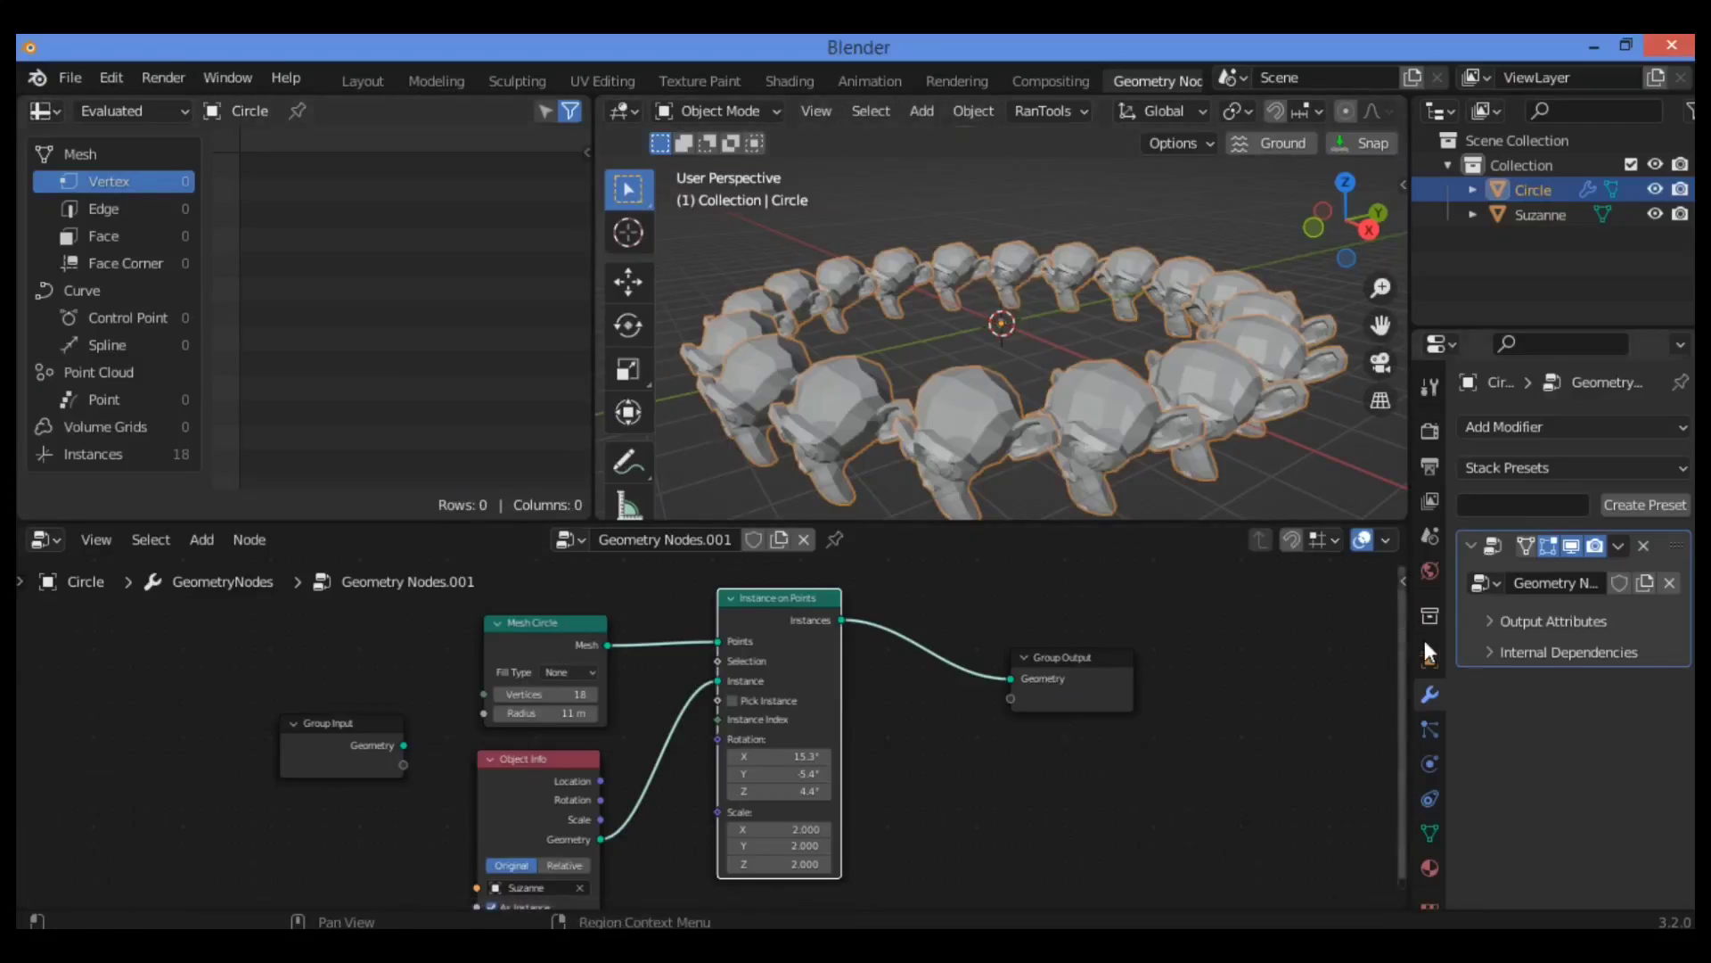
{"action": "left_click_drag", "start_coordinate": [1399, 618], "coordinate": [1394, 656]}
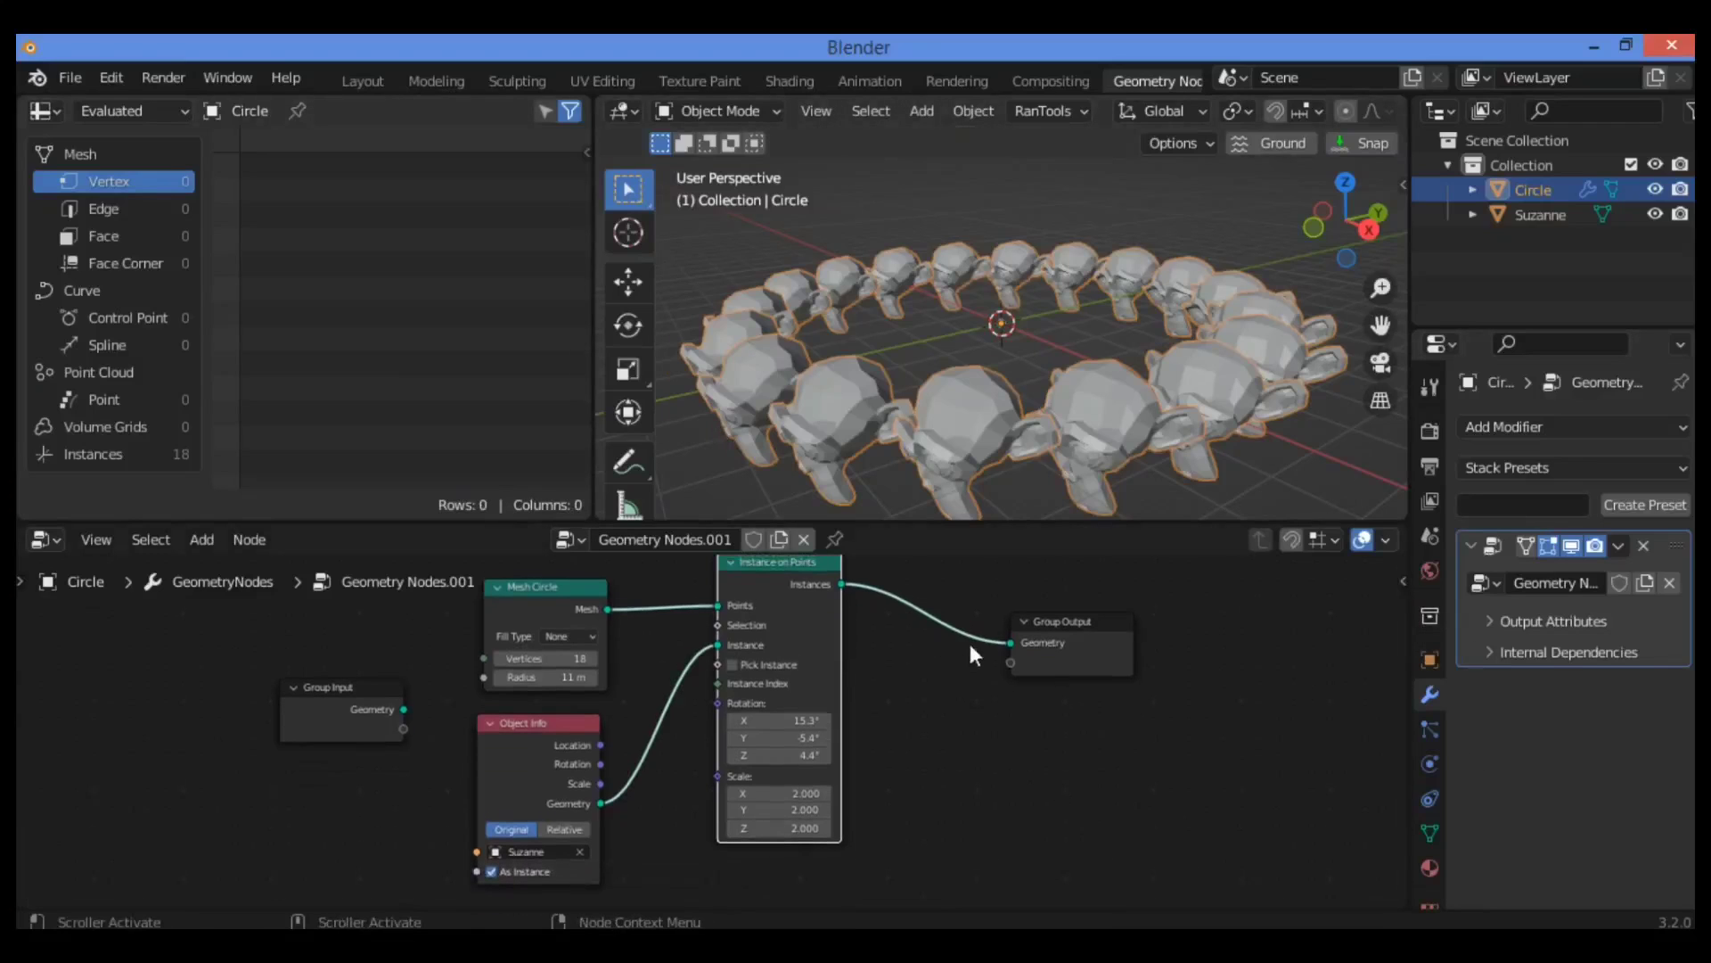